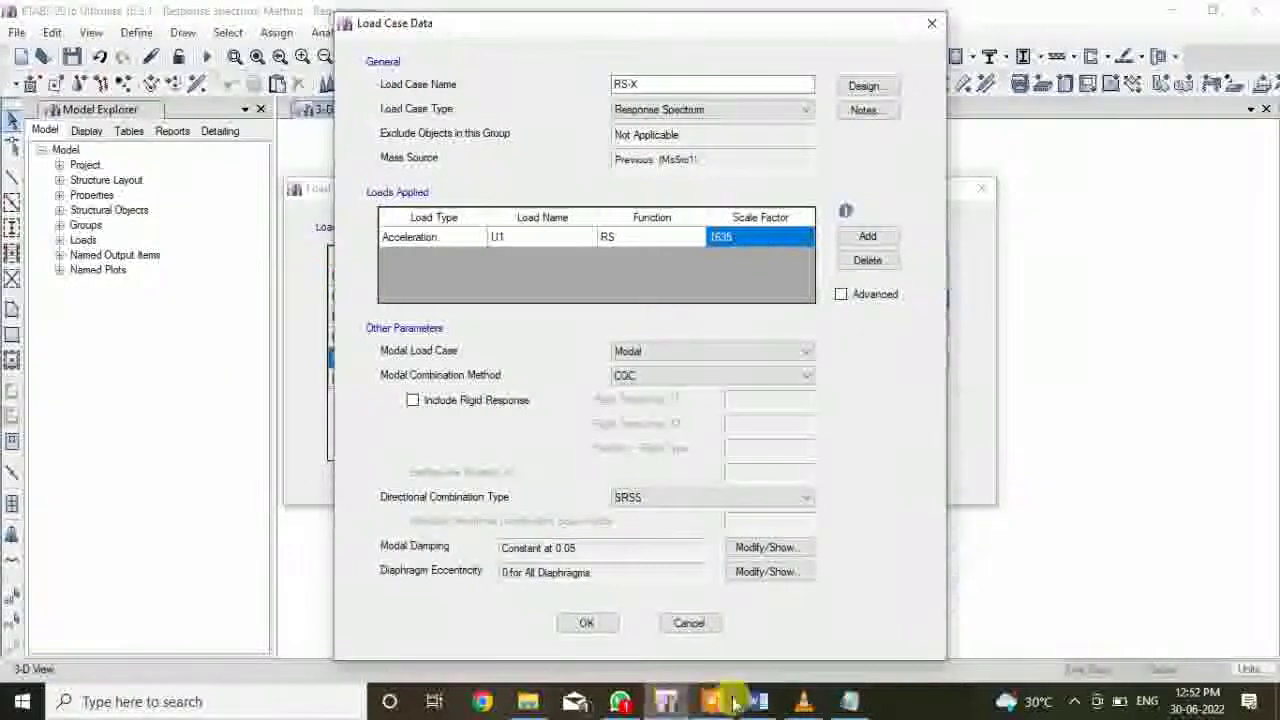
Set the scale factor of the RS-X response spectrum load case to 981, as calculated in the Word document, and accept it
{"action": "left_click_drag", "start_coordinate": [760, 185], "coordinate": [250, 188]}
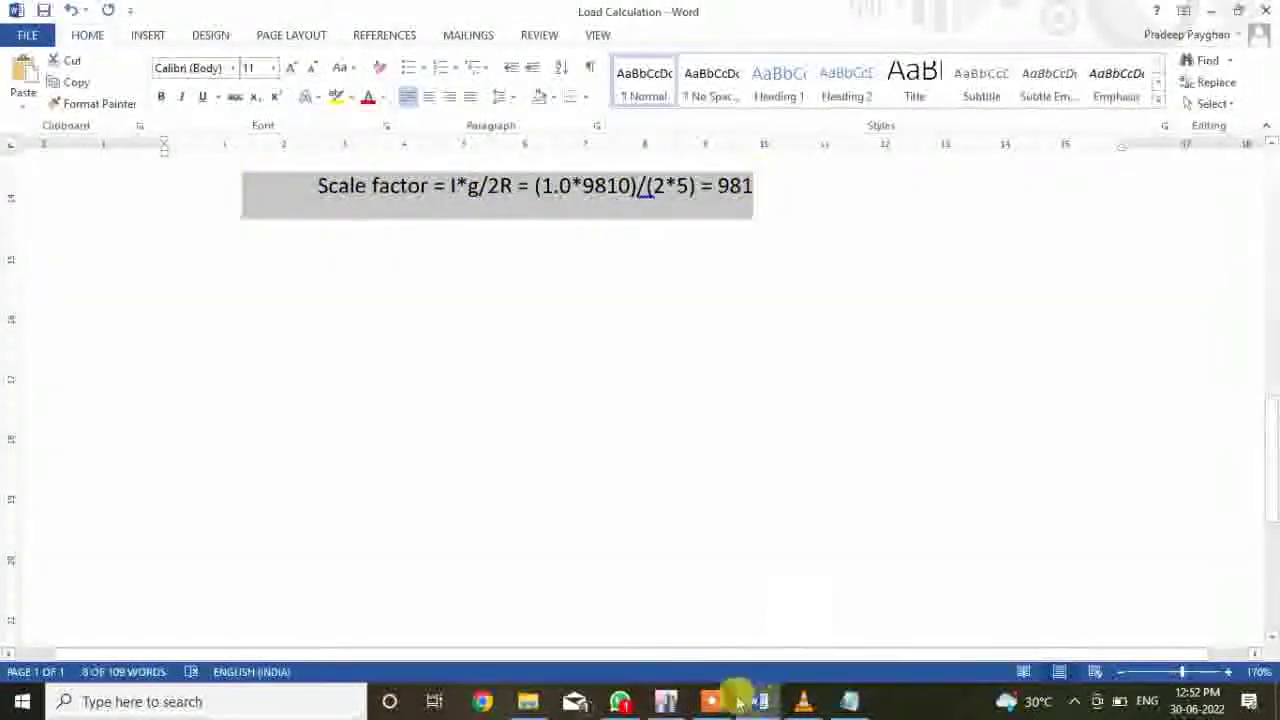
{"action": "left_click", "coordinate": [665, 701]}
{"action": "type", "text": "981"}
{"action": "key", "text": "Return"}
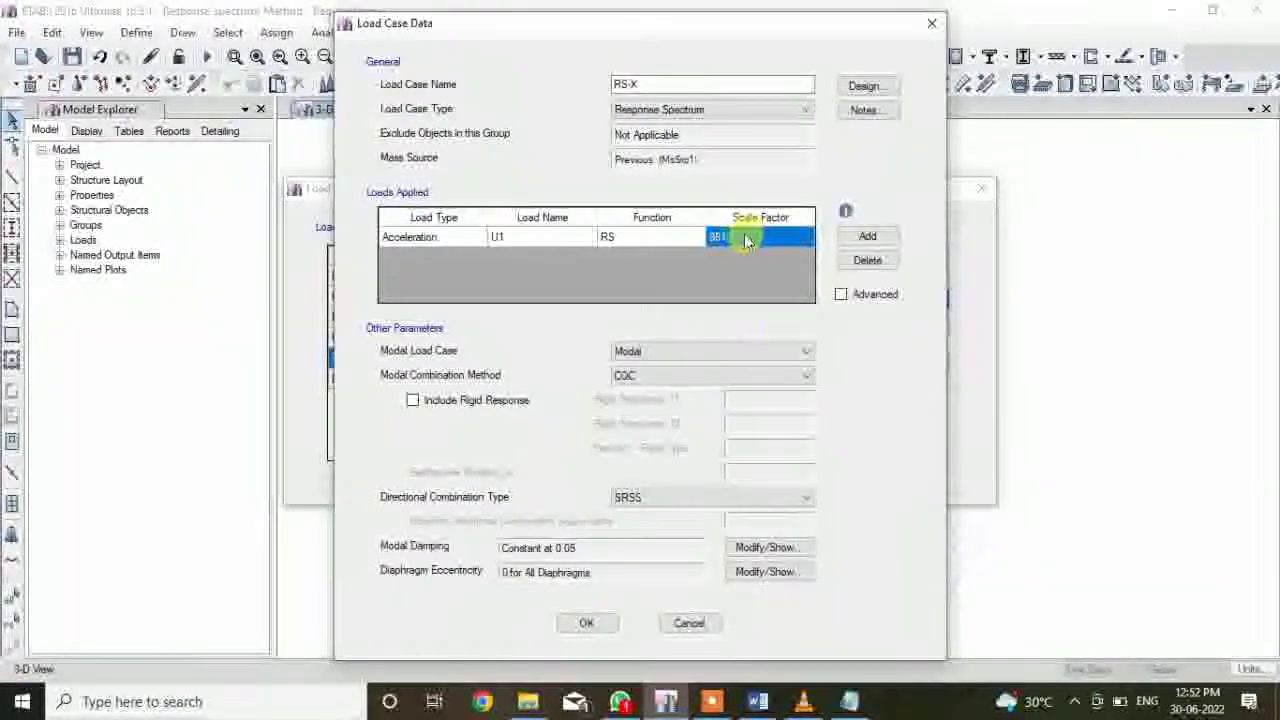
{"action": "left_click", "coordinate": [584, 624]}
Set the scale factor of the RS-Y response spectrum load case to 981 and accept the load case changes
{"action": "left_click", "coordinate": [400, 382]}
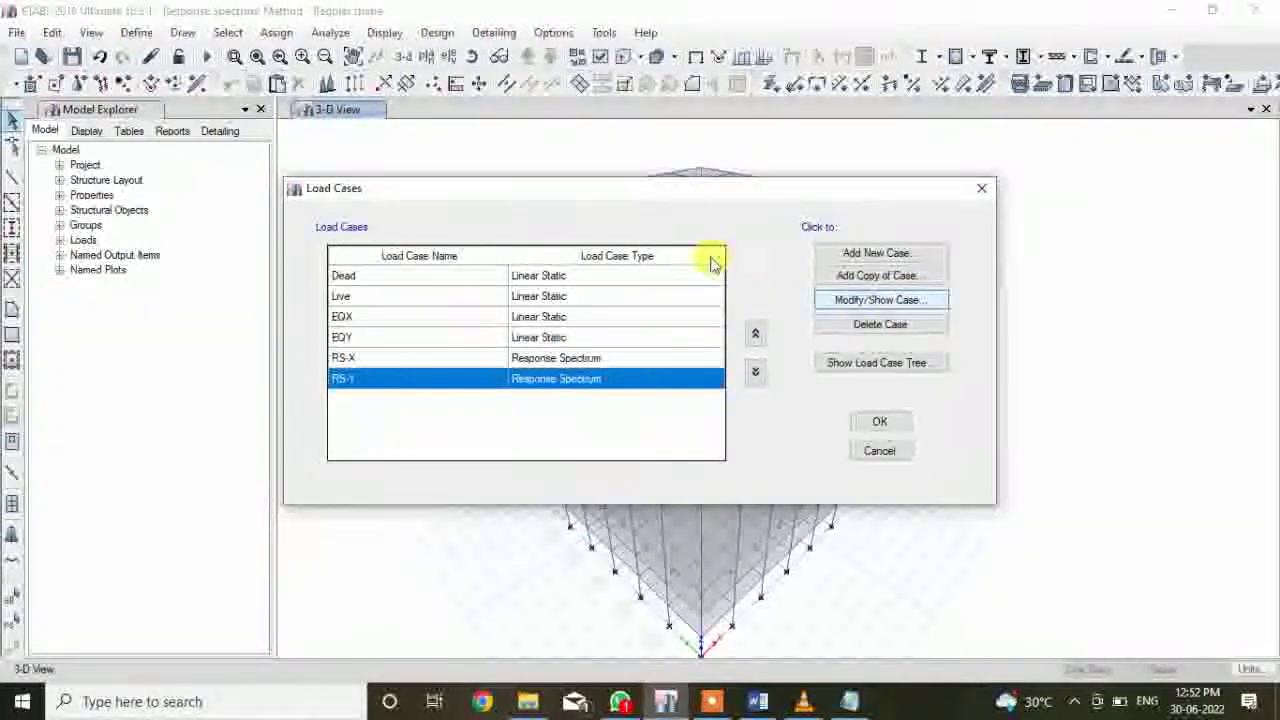
{"action": "left_click", "coordinate": [866, 299]}
{"action": "left_click", "coordinate": [750, 238]}
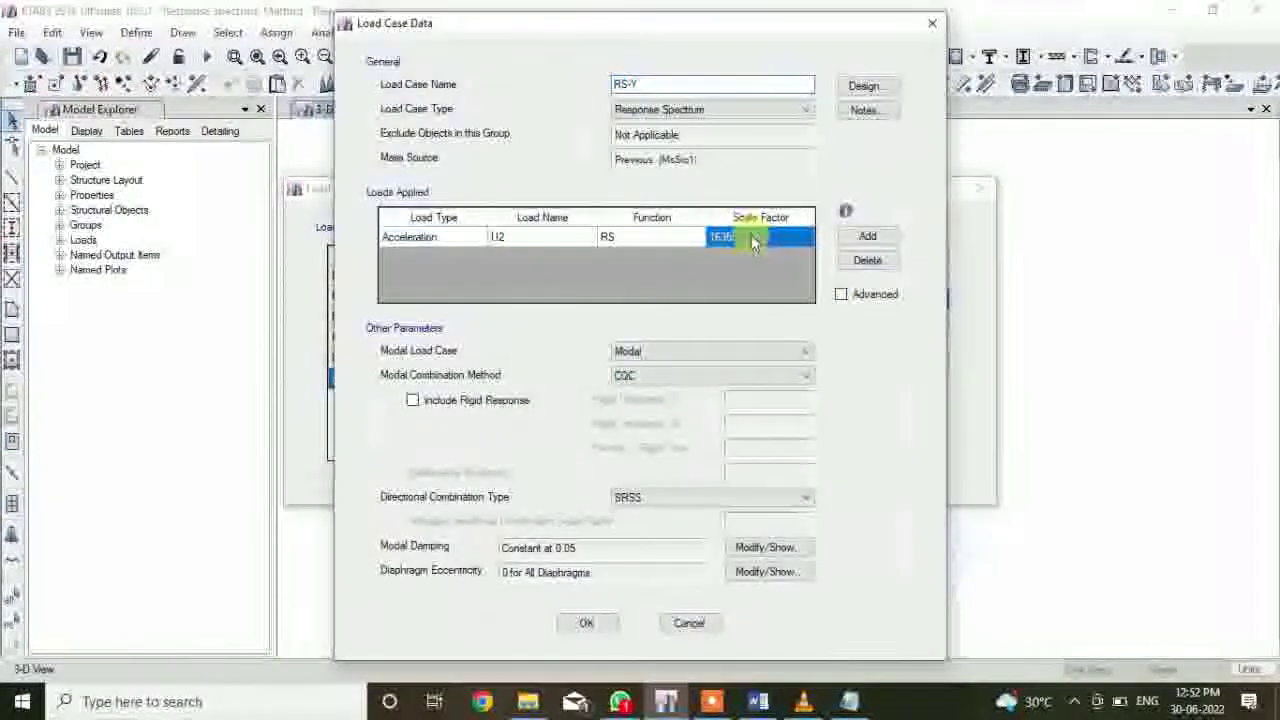
{"action": "type", "text": "9.81"}
{"action": "key", "text": "Return"}
{"action": "left_click", "coordinate": [586, 622]}
{"action": "left_click", "coordinate": [871, 420]}
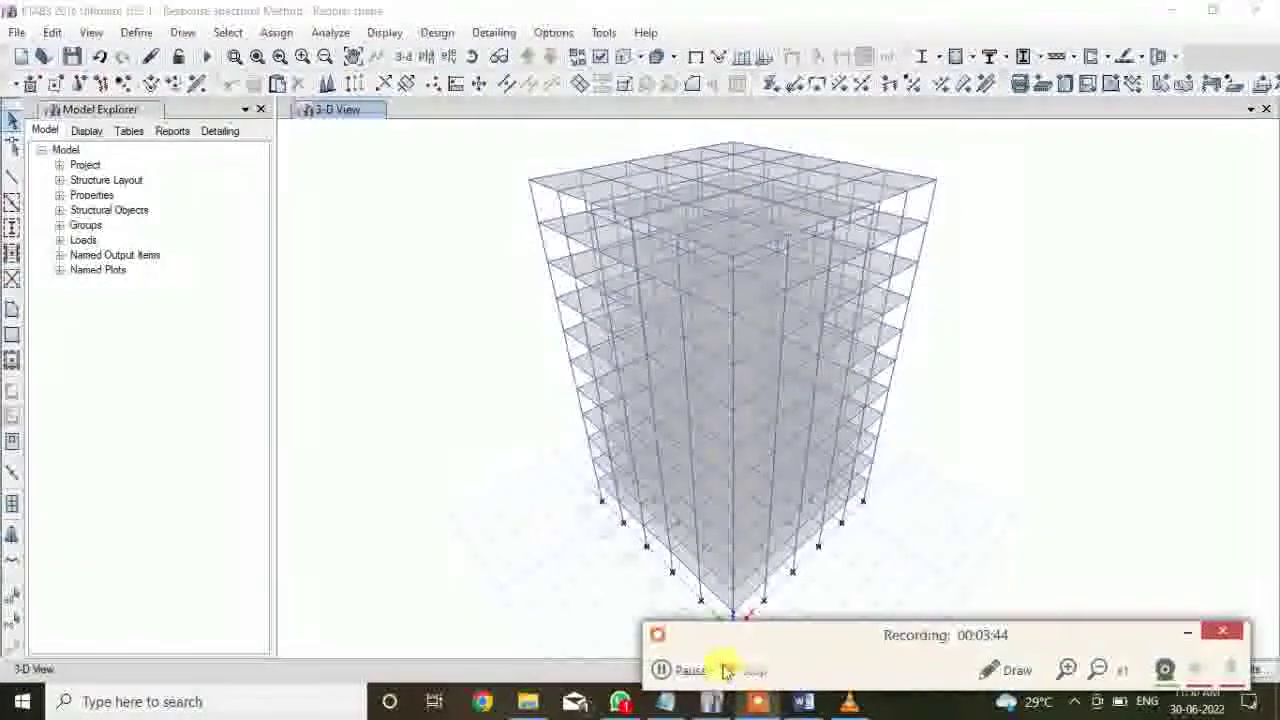
{"action": "left_click", "coordinate": [661, 670]}
{"action": "left_click", "coordinate": [661, 670]}
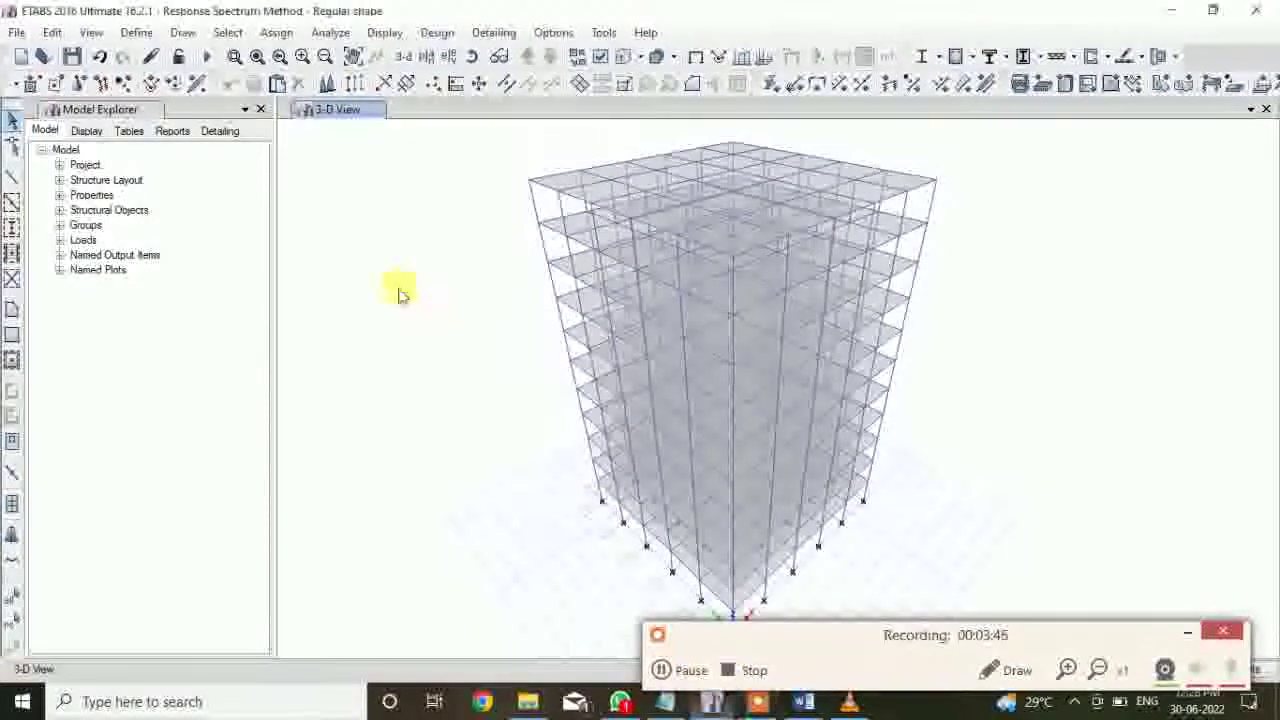
{"action": "left_click", "coordinate": [136, 32]}
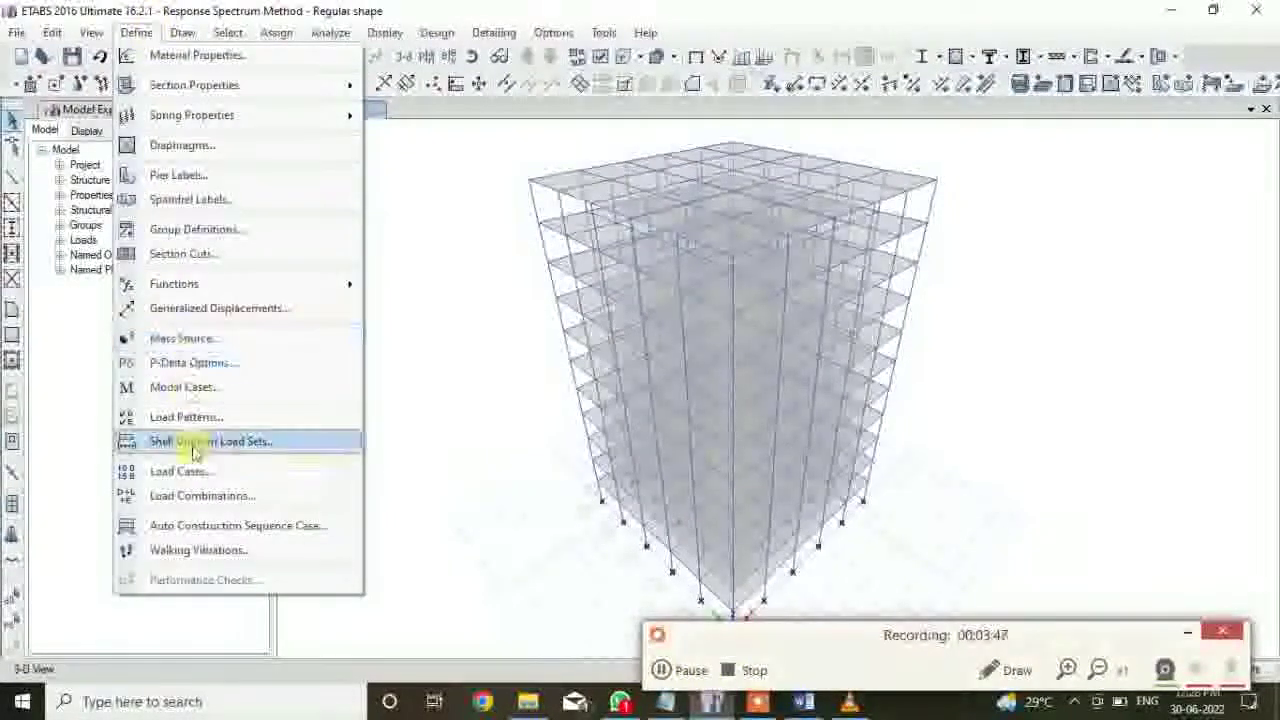
{"action": "left_click", "coordinate": [204, 496]}
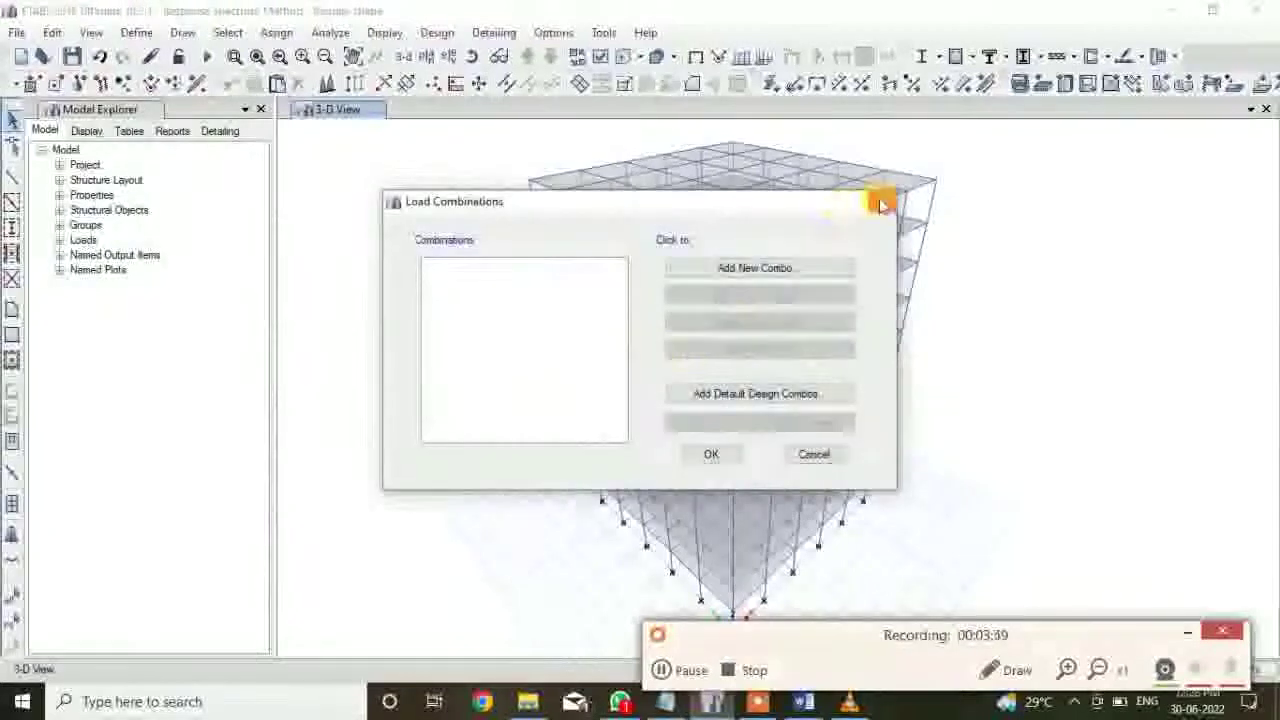
{"action": "left_click", "coordinate": [880, 204]}
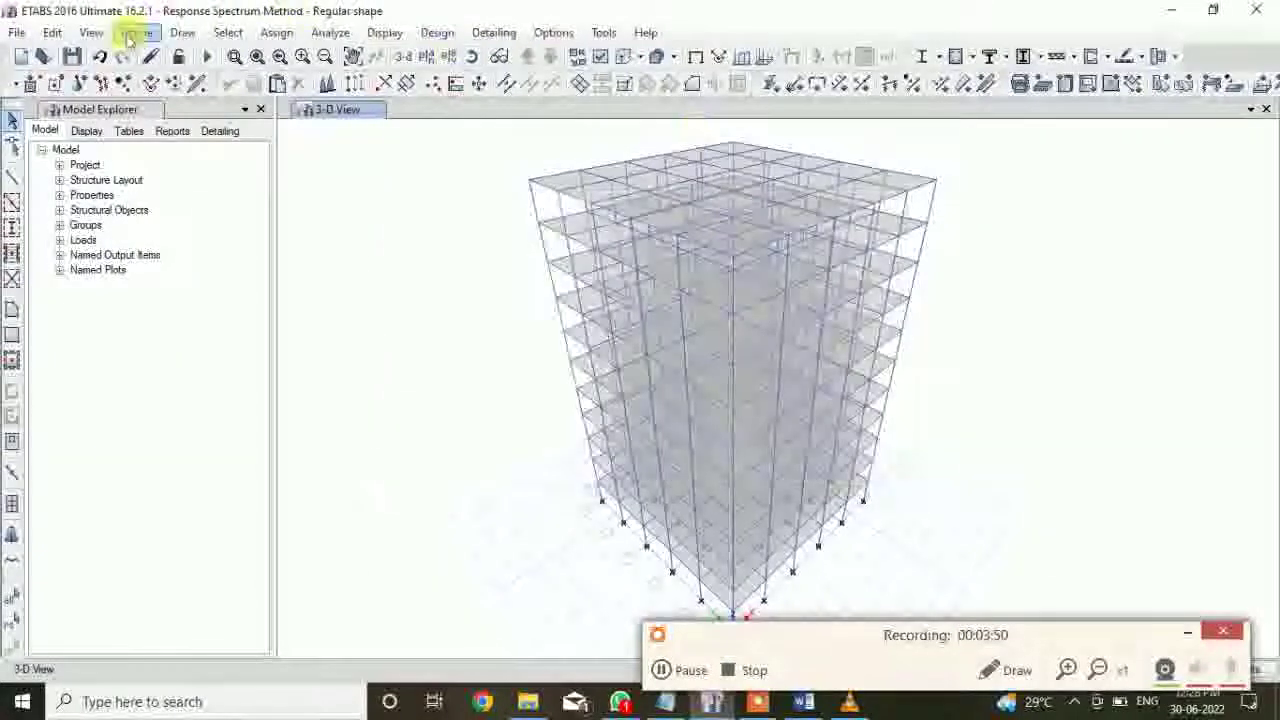
Review the defined load patterns and the list of load cases, including RS-X and RS-Y
{"action": "left_click", "coordinate": [136, 32]}
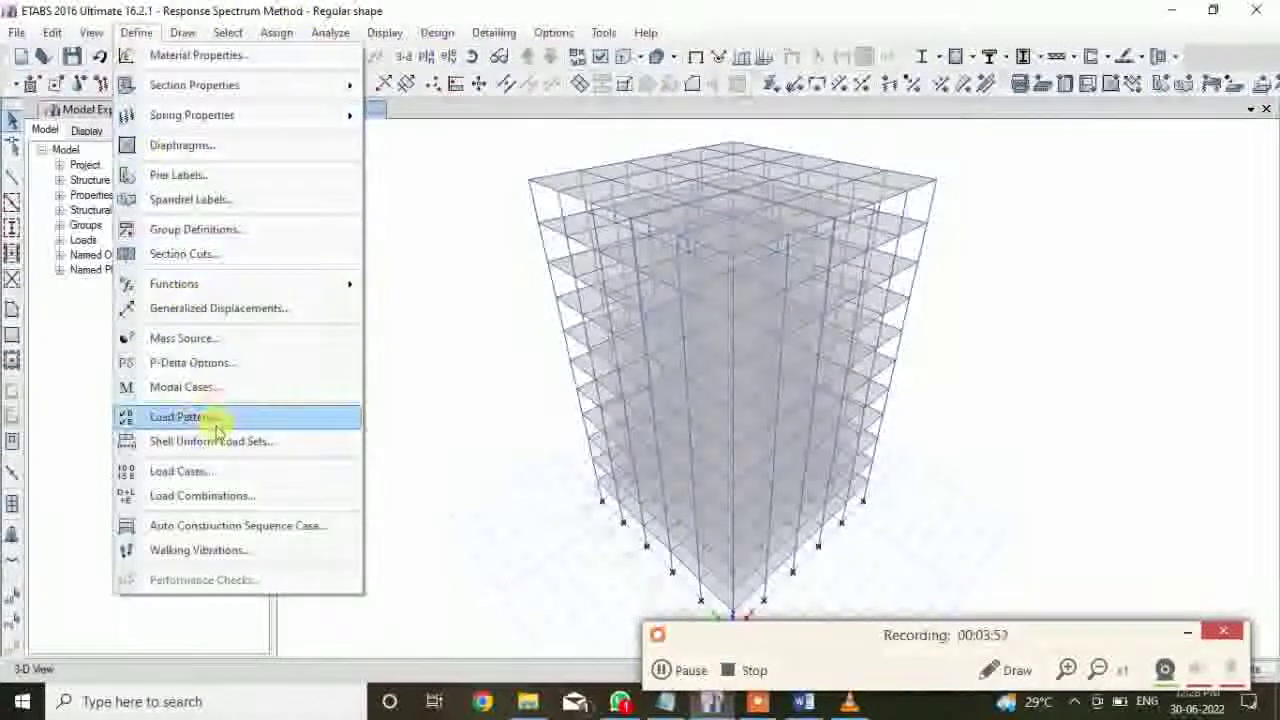
{"action": "left_click", "coordinate": [180, 416]}
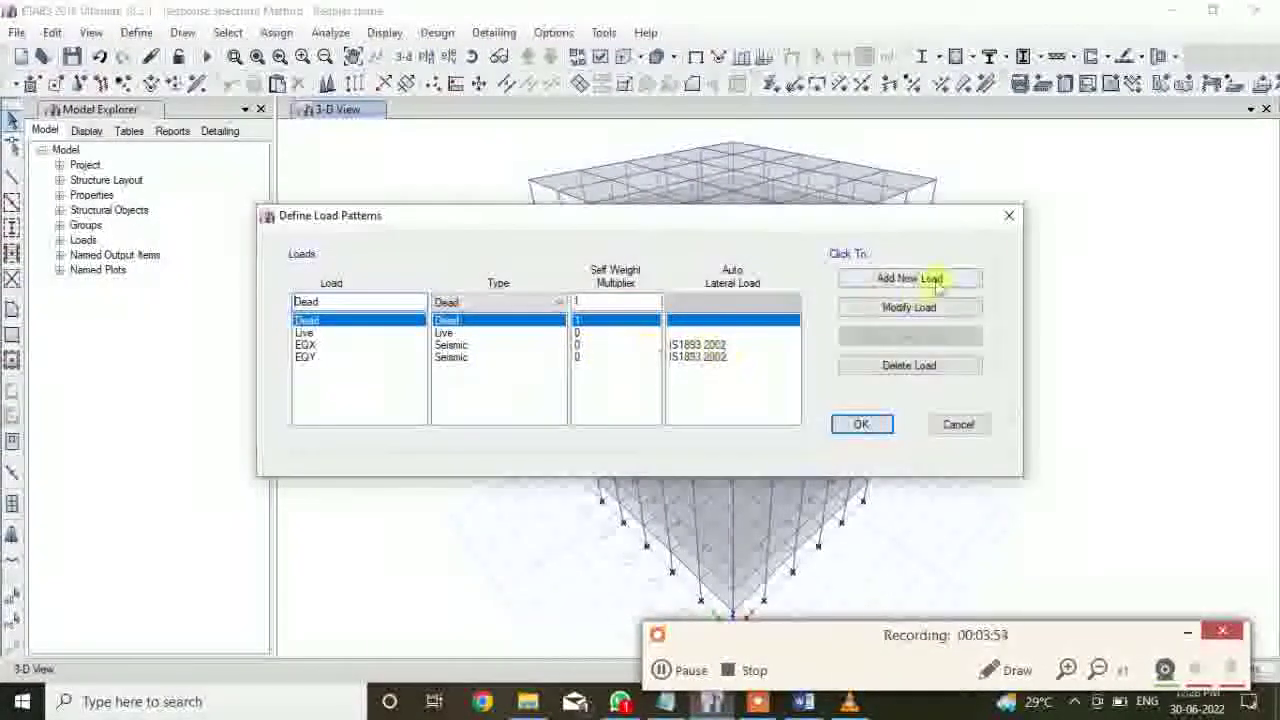
{"action": "left_click", "coordinate": [1009, 215]}
{"action": "left_click", "coordinate": [136, 32]}
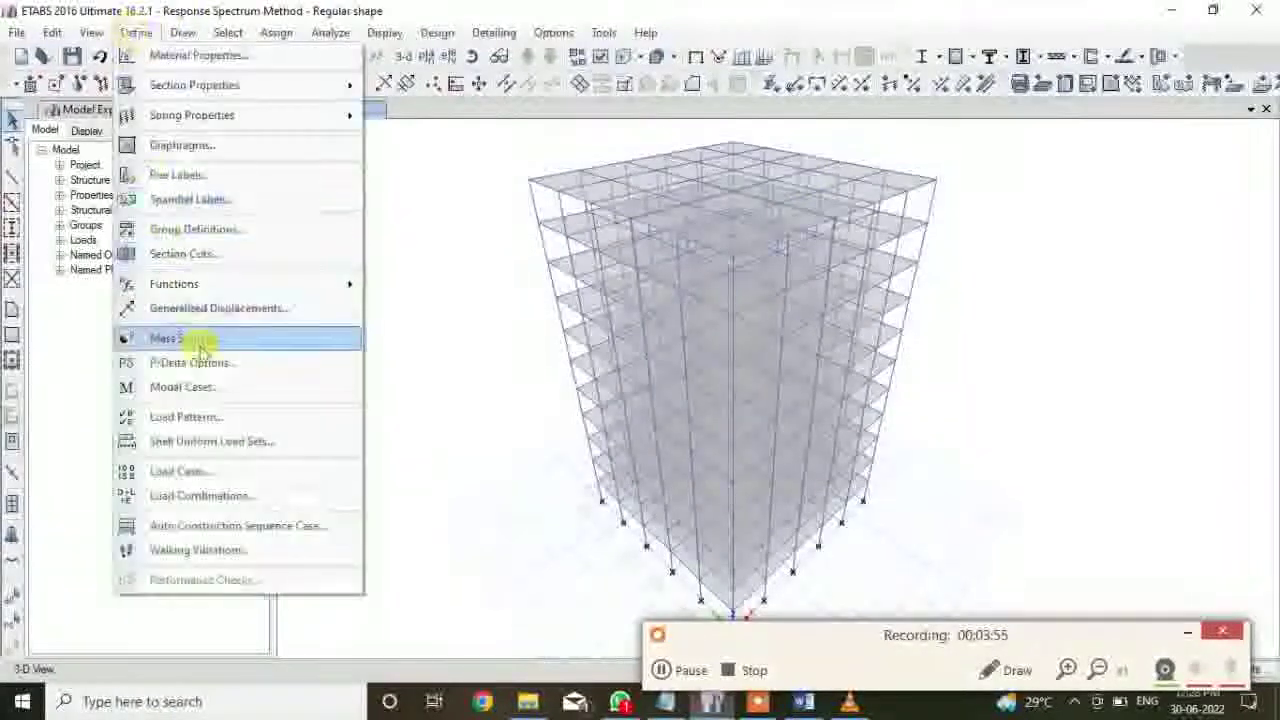
{"action": "left_click", "coordinate": [200, 472]}
{"action": "left_click", "coordinate": [372, 358]}
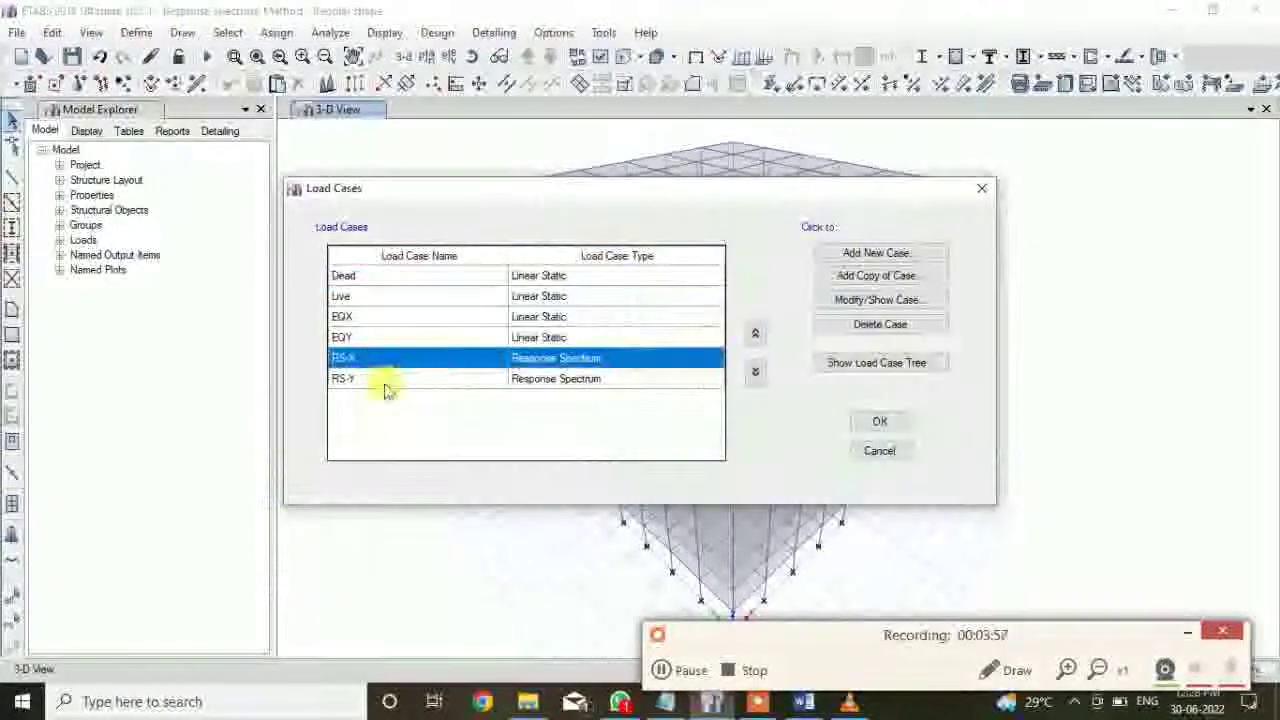
{"action": "left_click", "coordinate": [388, 386]}
{"action": "left_click", "coordinate": [981, 189]}
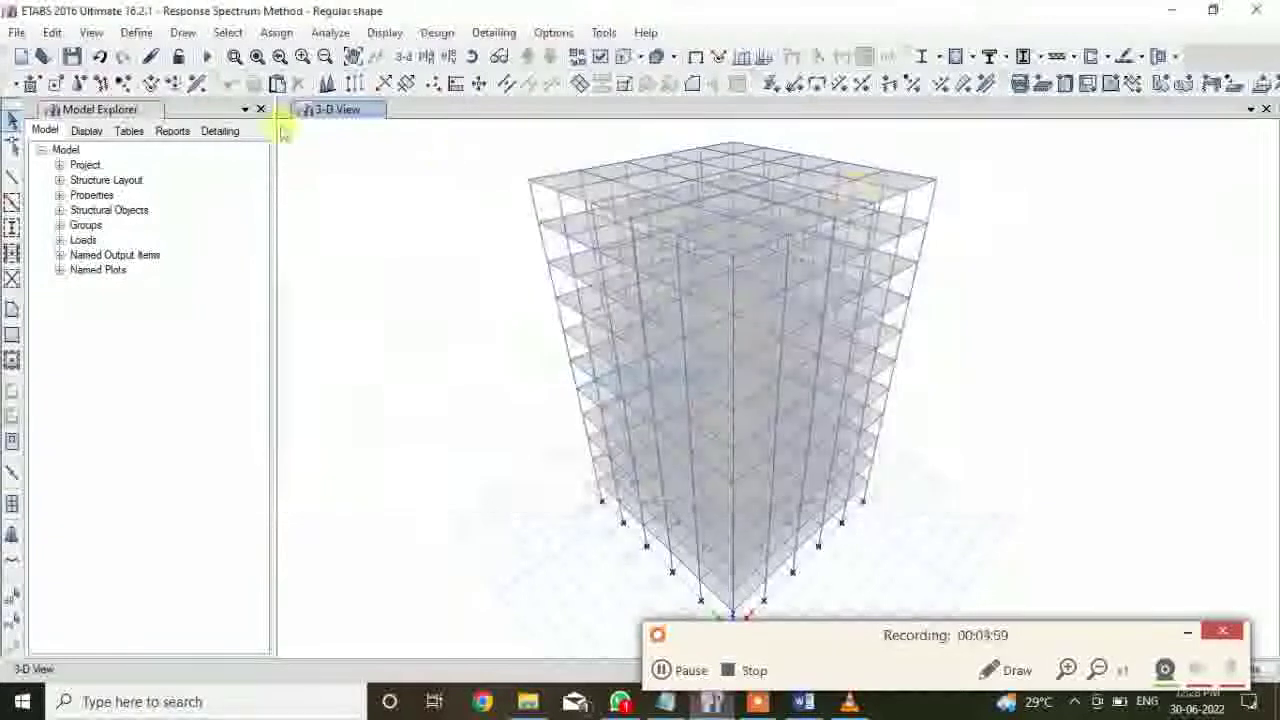
Start a new load combination and consult the list of required combinations in the DL+LL LOAD COMBINATION file in Notepad
{"action": "left_click", "coordinate": [136, 32]}
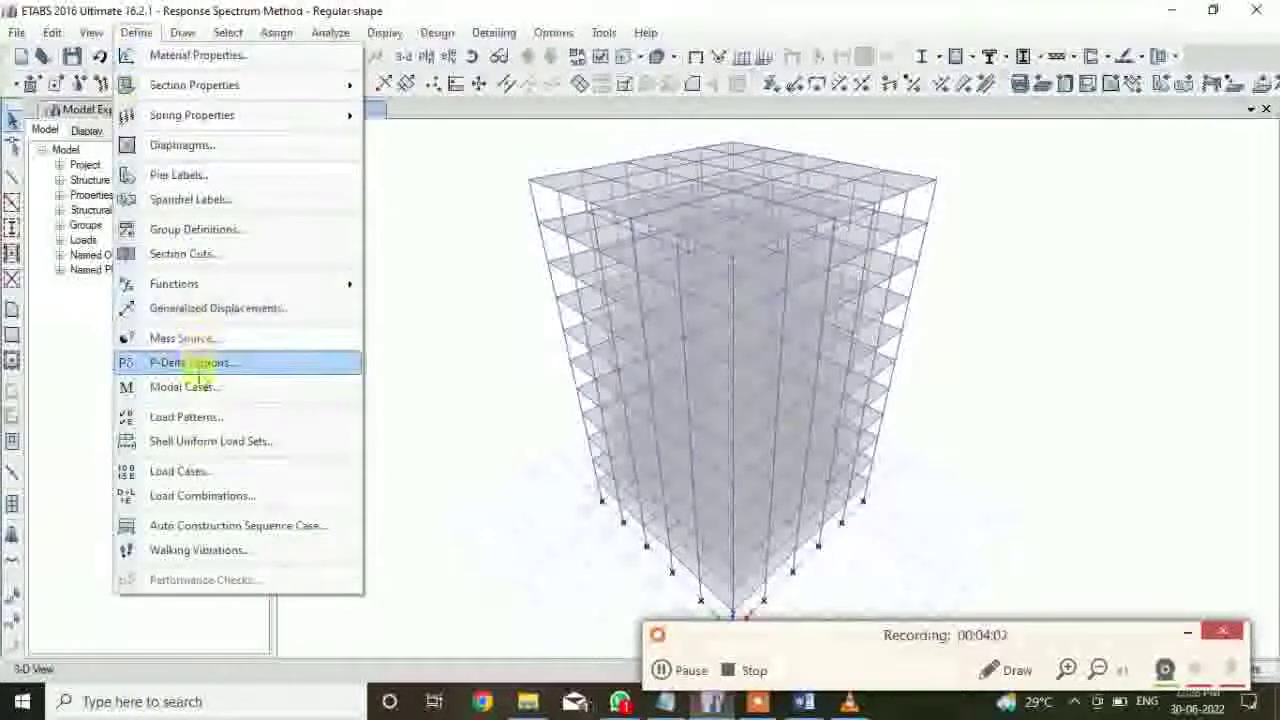
{"action": "left_click", "coordinate": [203, 495]}
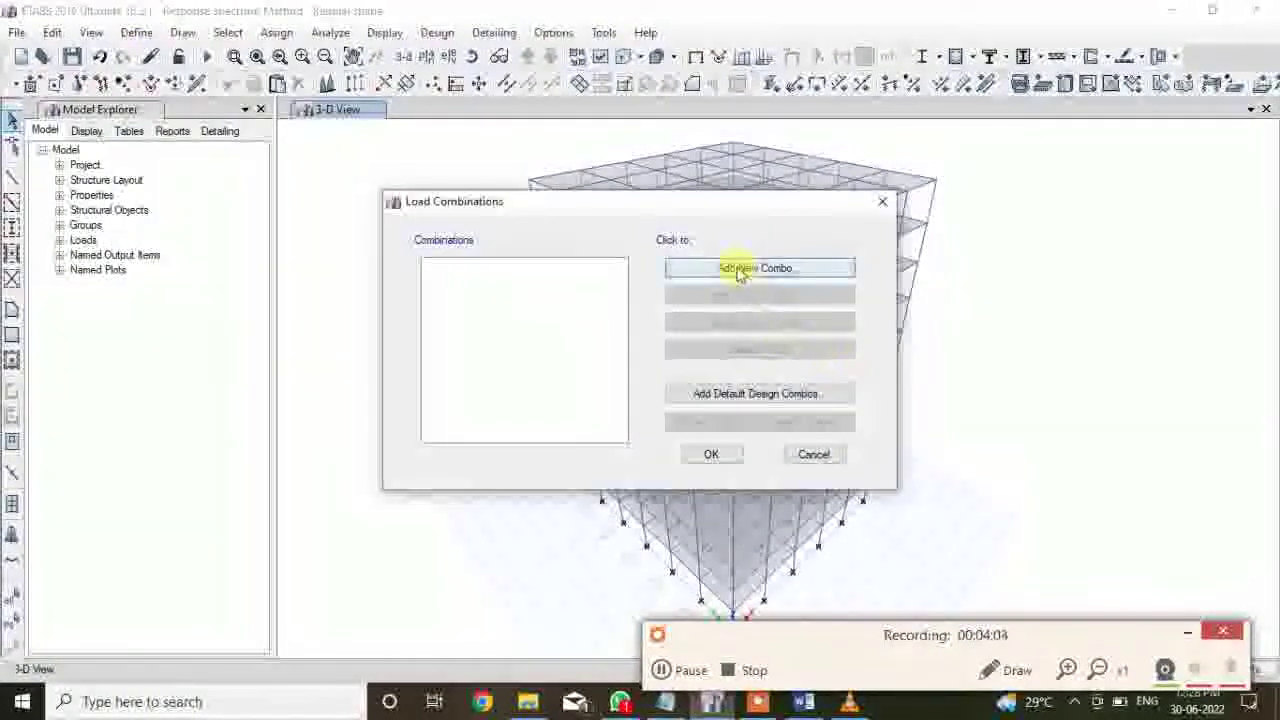
{"action": "left_click", "coordinate": [739, 270]}
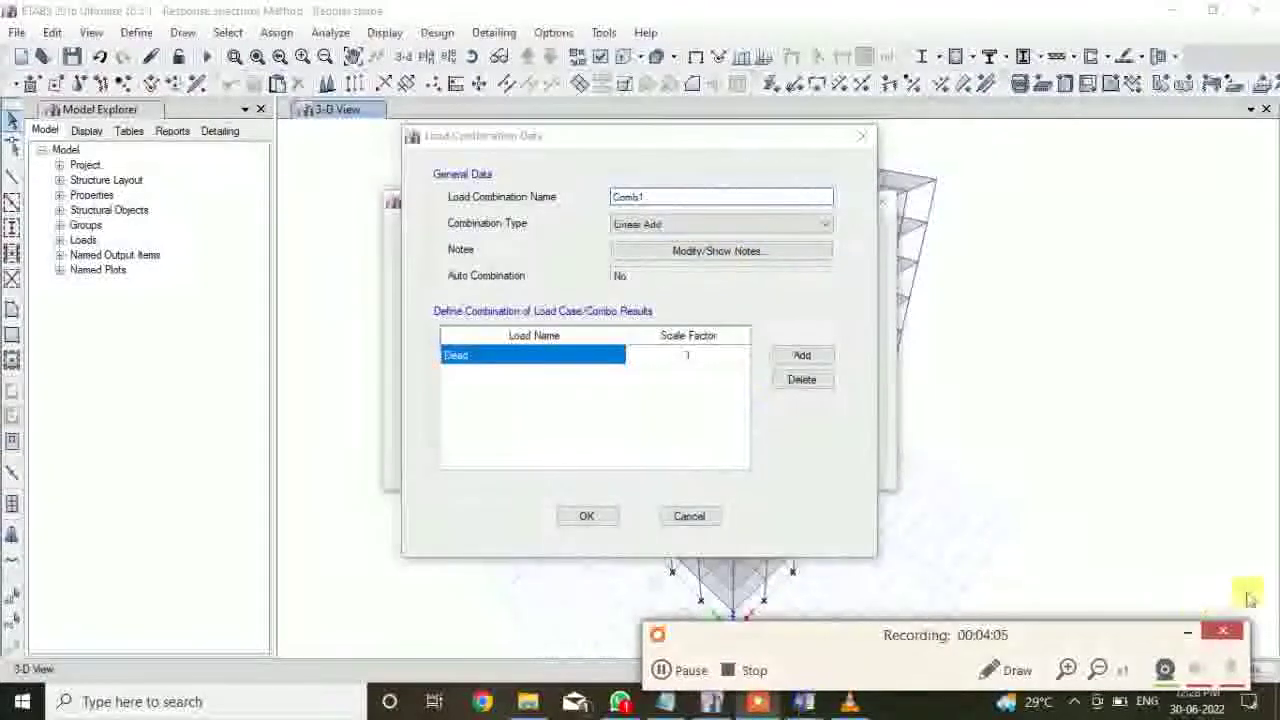
{"action": "left_click", "coordinate": [1187, 633]}
{"action": "left_click", "coordinate": [808, 704]}
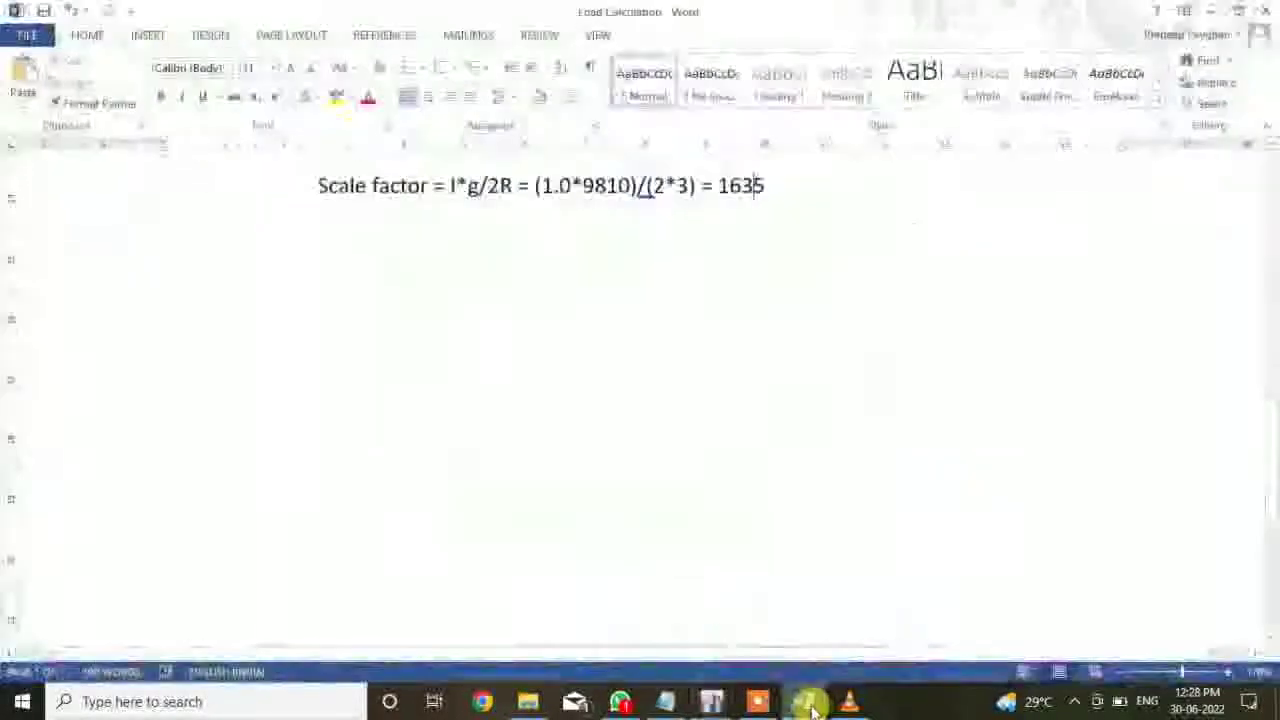
{"action": "left_click", "coordinate": [810, 700]}
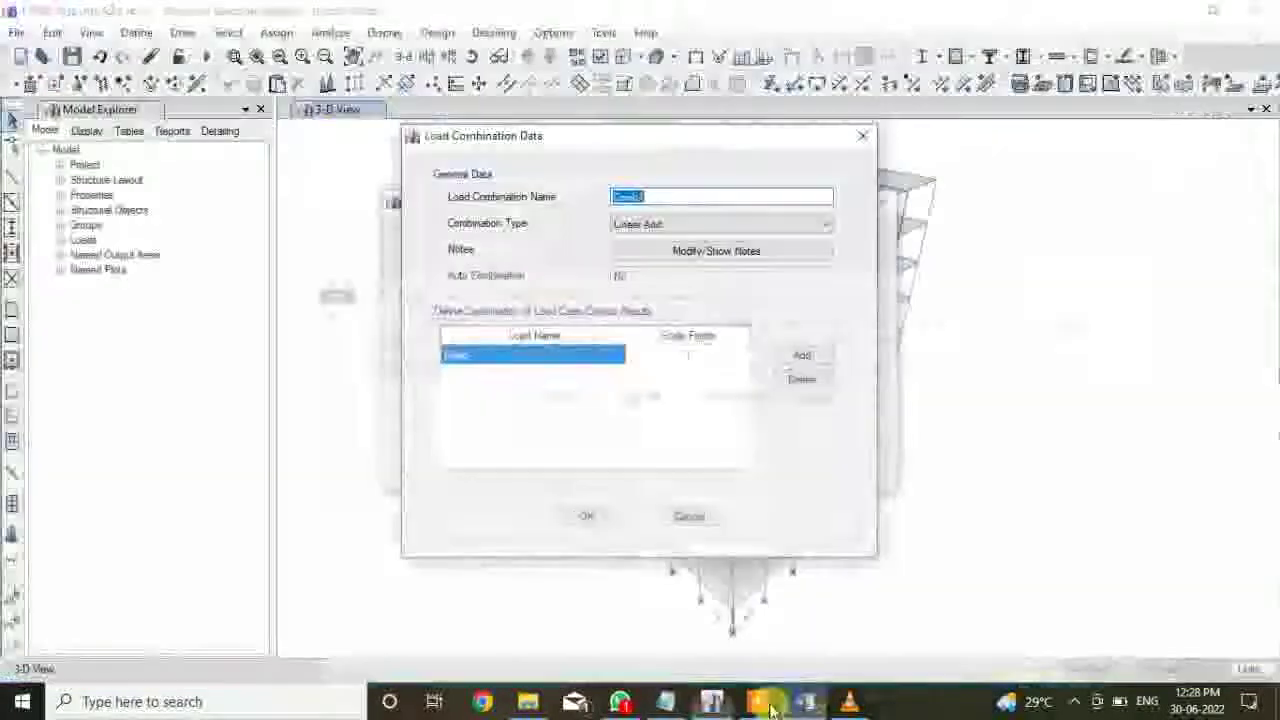
{"action": "left_click", "coordinate": [665, 701]}
{"action": "scroll", "coordinate": [480, 166], "scroll_direction": "up", "scroll_amount": 1}
{"action": "scroll", "coordinate": [470, 150], "scroll_direction": "down", "scroll_amount": 1}
{"action": "left_click", "coordinate": [460, 145]}
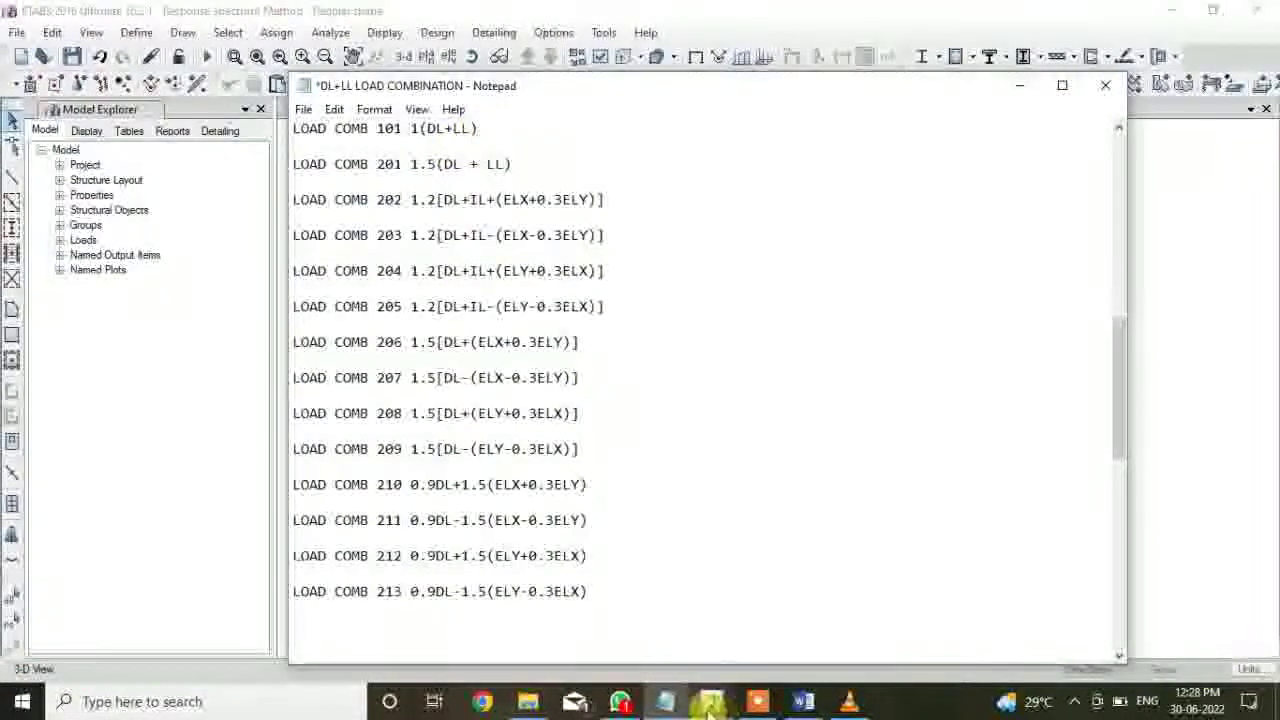
{"action": "key", "text": "alt+Tab"}
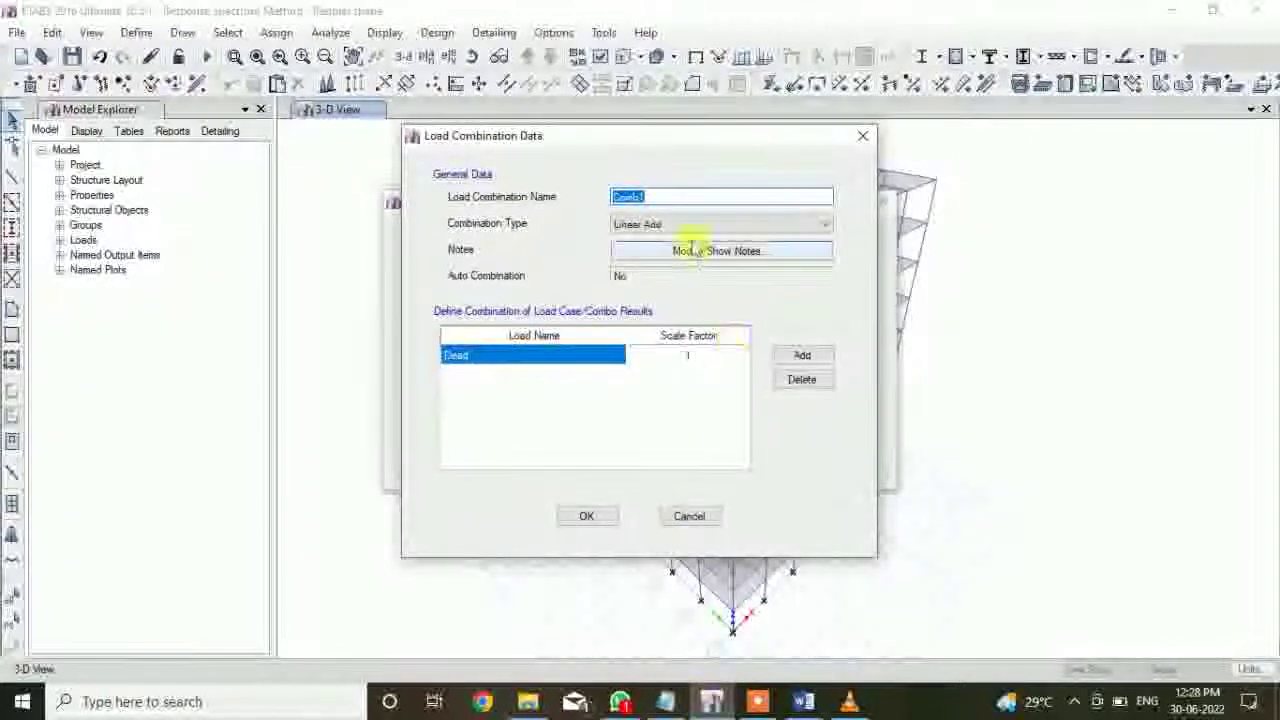
Name the new combination DL+LL, add the Live load case alongside Dead, and save the combination
{"action": "type", "text": "DL+L"}
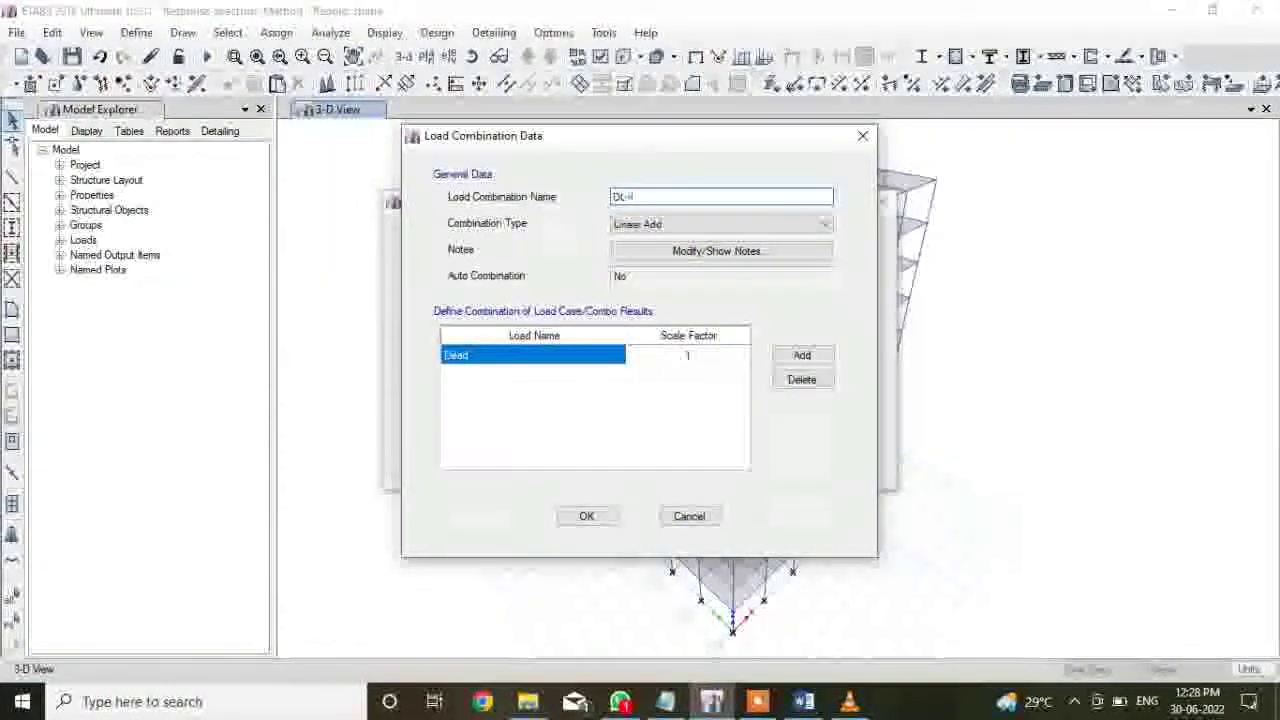
{"action": "type", "text": "L"}
{"action": "left_click", "coordinate": [809, 356]}
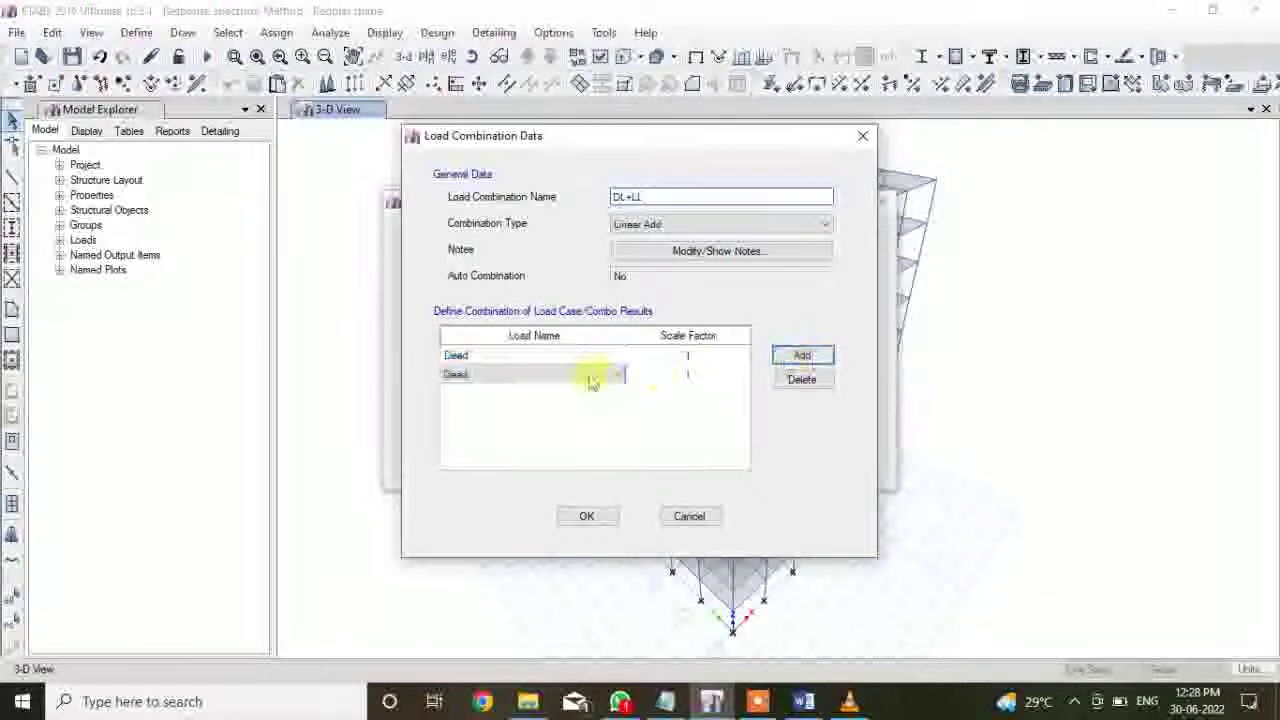
{"action": "left_click", "coordinate": [587, 375]}
{"action": "left_click", "coordinate": [560, 416]}
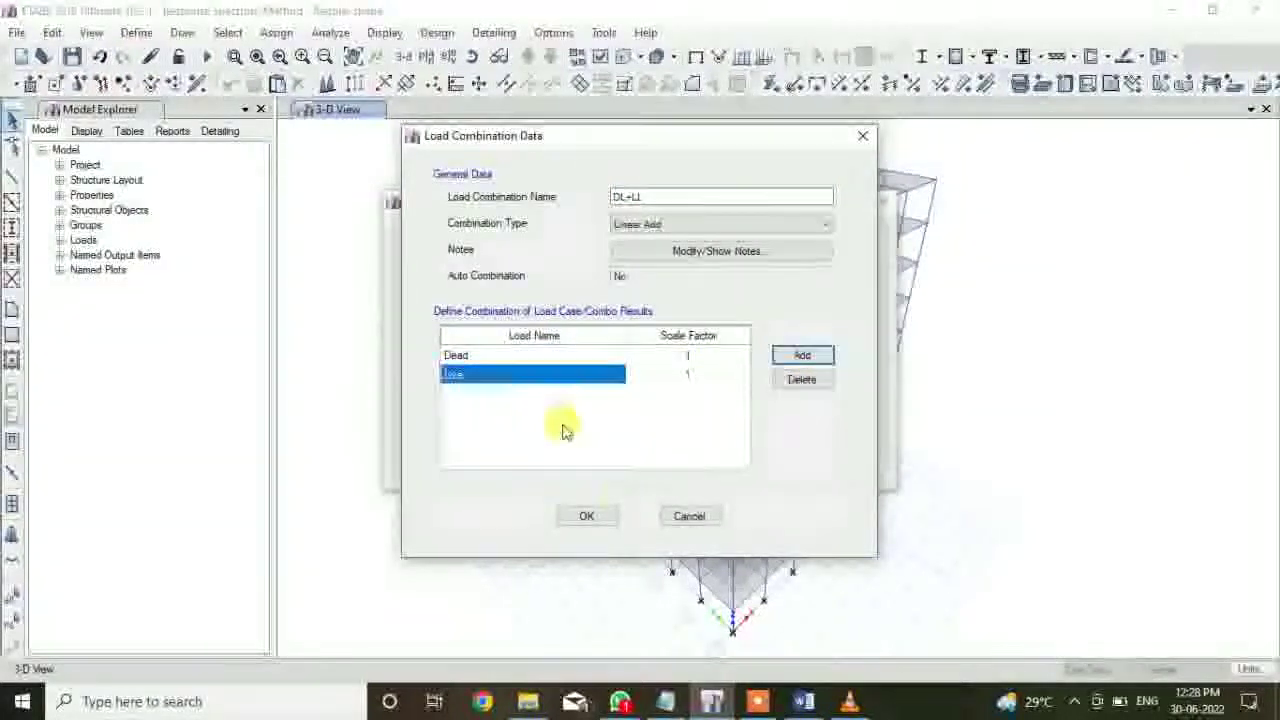
{"action": "left_click", "coordinate": [590, 518]}
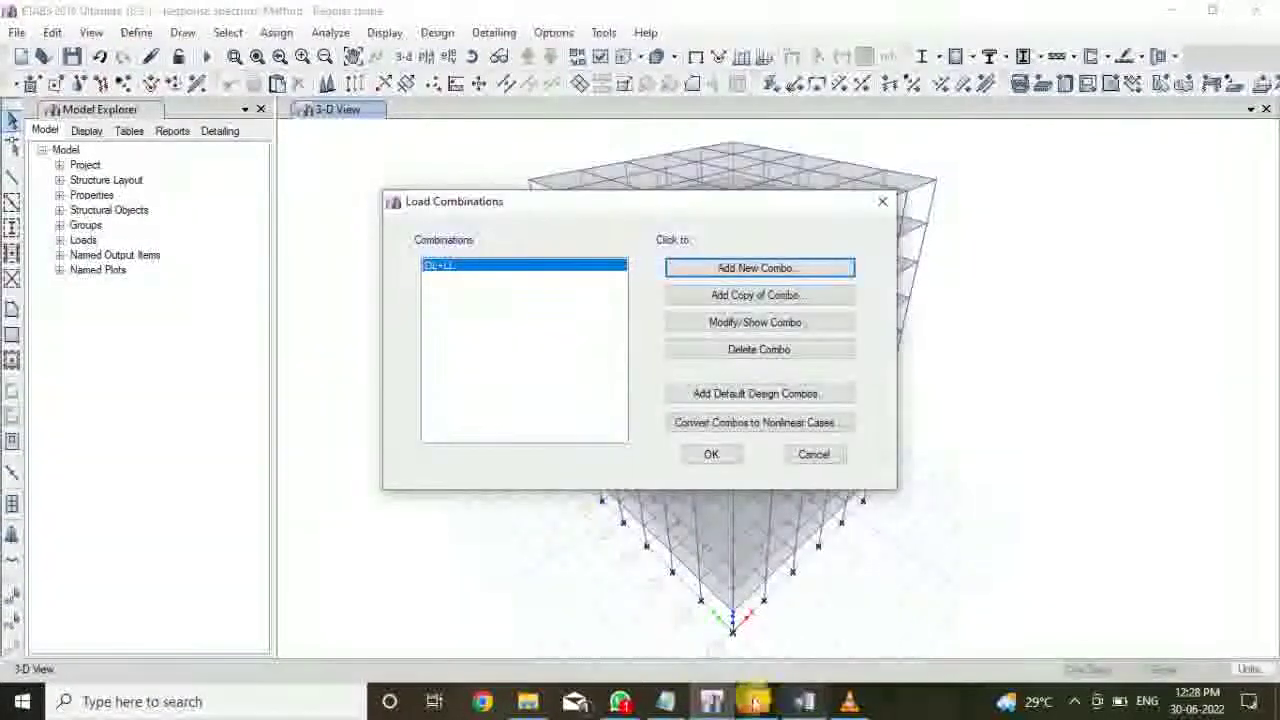
Check the combination list in Notepad and create another combination named 1.5DL+1.5LL containing the Dead and Live load cases
{"action": "left_click", "coordinate": [665, 702]}
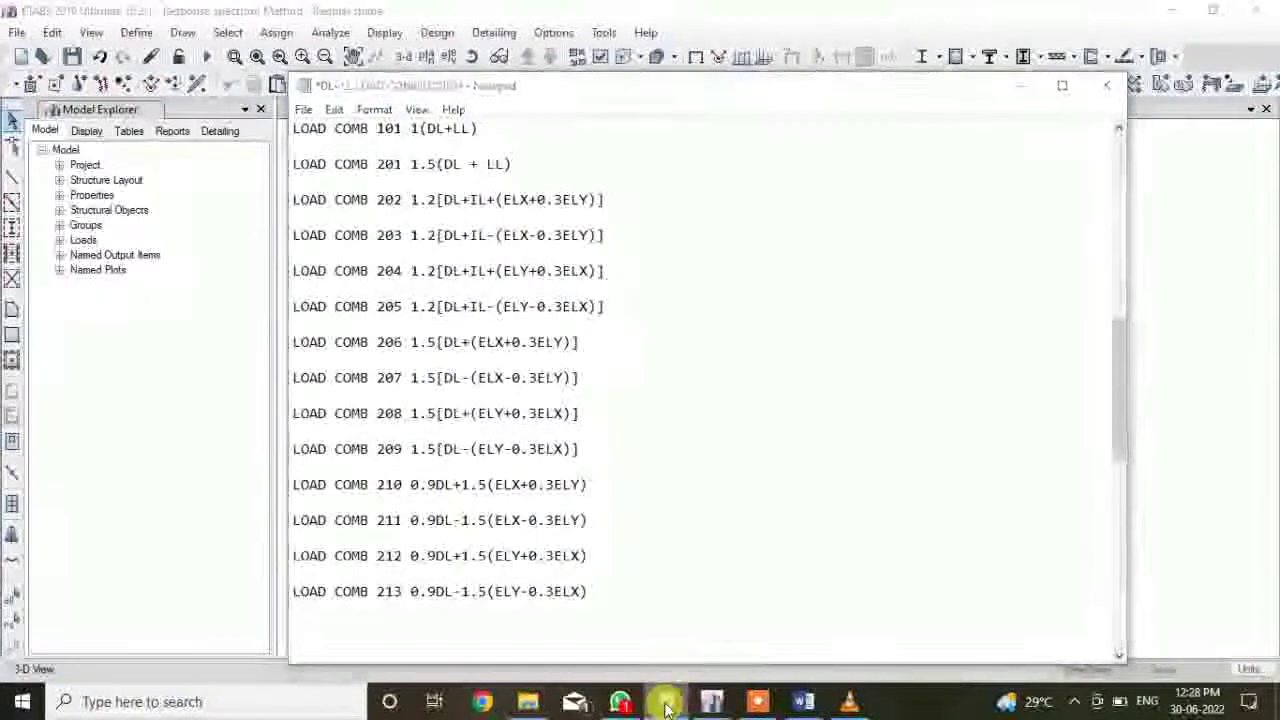
{"action": "left_click", "coordinate": [665, 702]}
{"action": "left_click", "coordinate": [729, 266]}
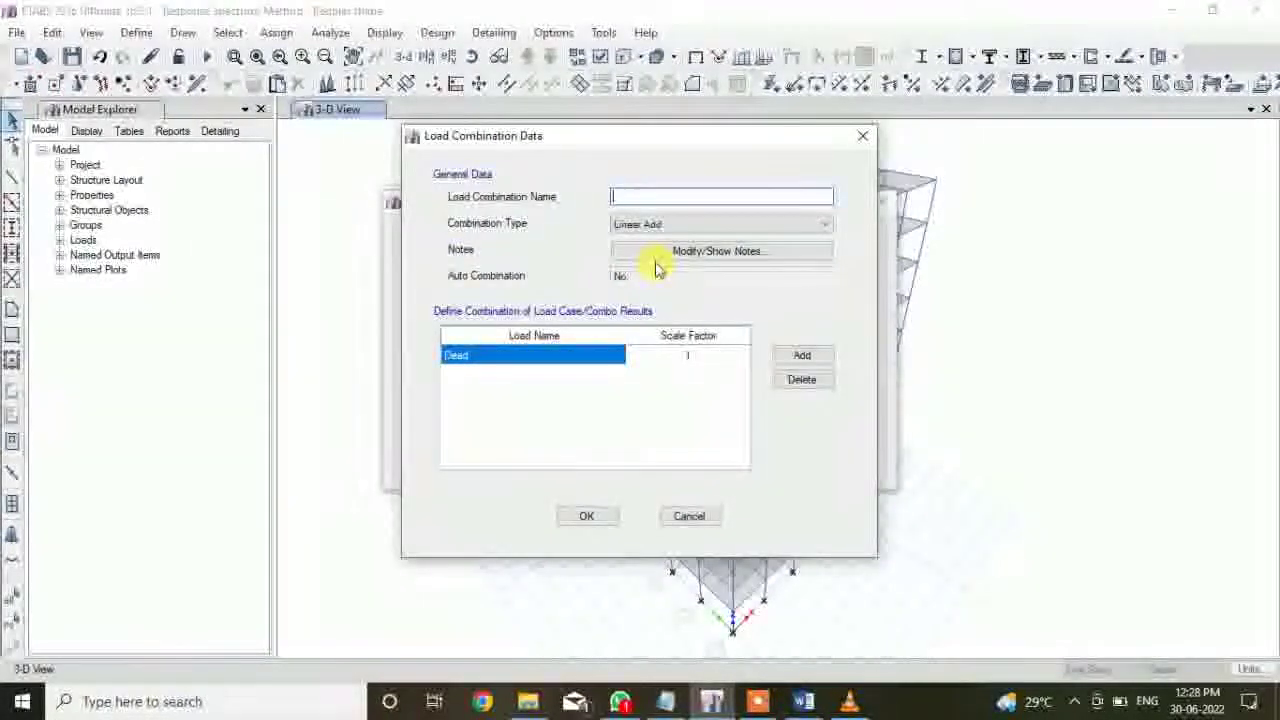
{"action": "type", "text": "1.5DL+1.5LL"}
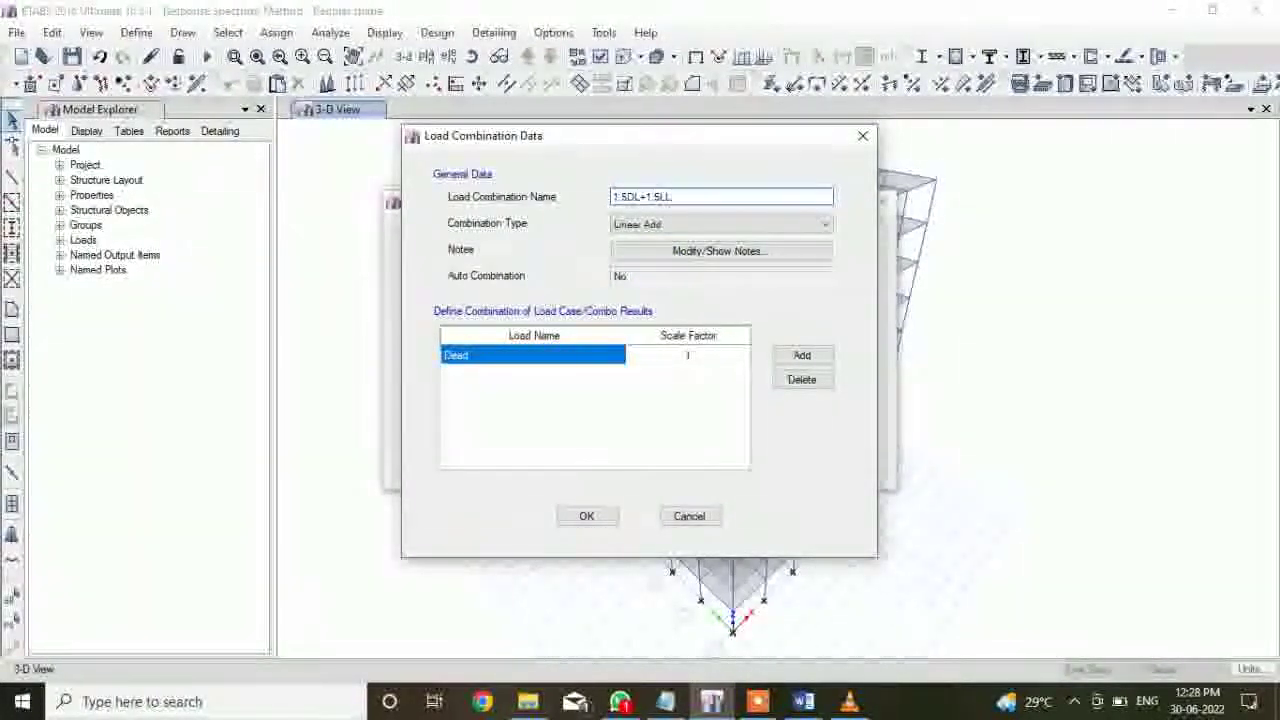
{"action": "left_click", "coordinate": [802, 356]}
{"action": "left_click", "coordinate": [616, 374]}
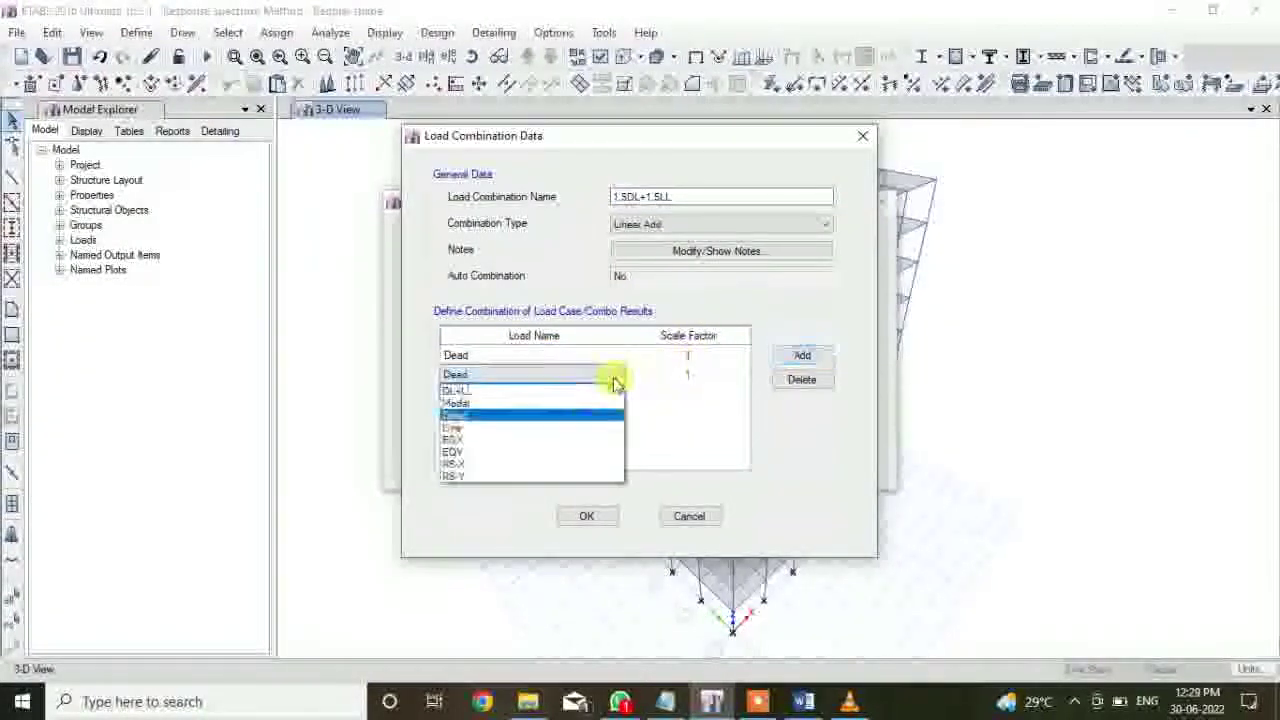
{"action": "left_click", "coordinate": [572, 424]}
Set the scale factors of Dead and Live to 1.5 in the 1.5DL+1.5LL combination and save it
{"action": "left_click", "coordinate": [708, 356]}
{"action": "left_click", "coordinate": [702, 352]}
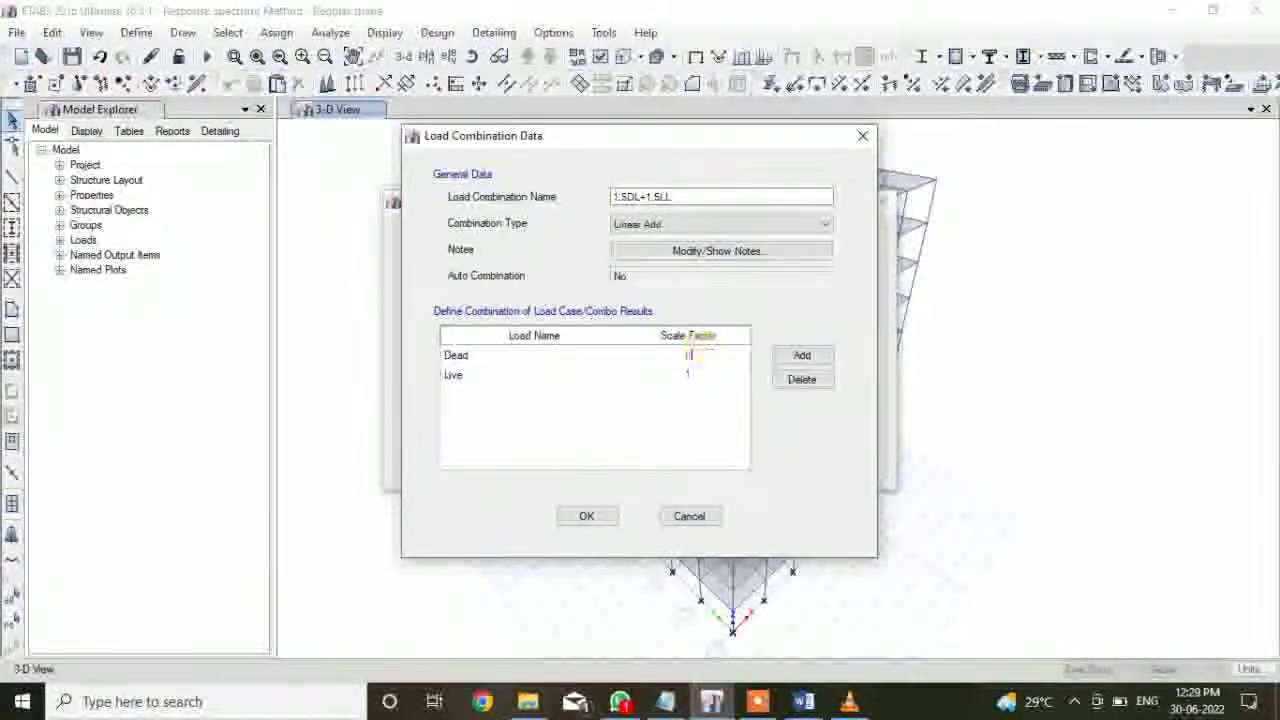
{"action": "type", "text": ".5"}
{"action": "key", "text": "Return"}
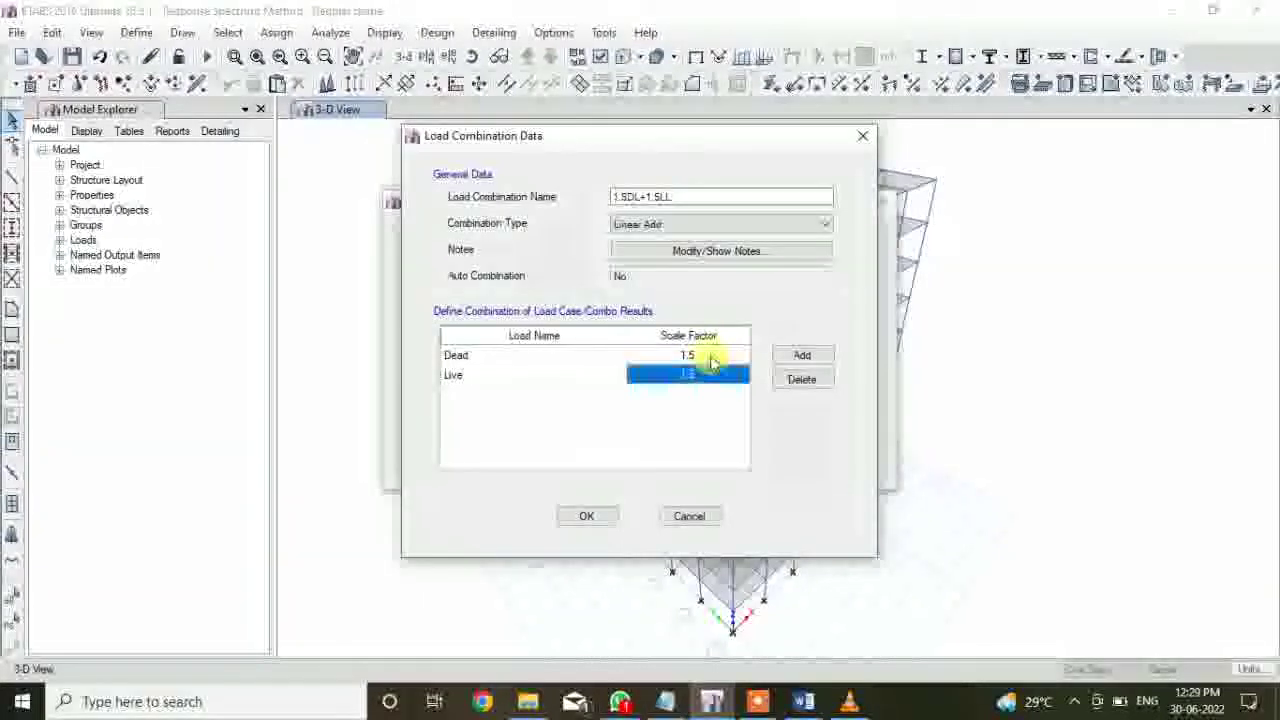
{"action": "left_click", "coordinate": [586, 516]}
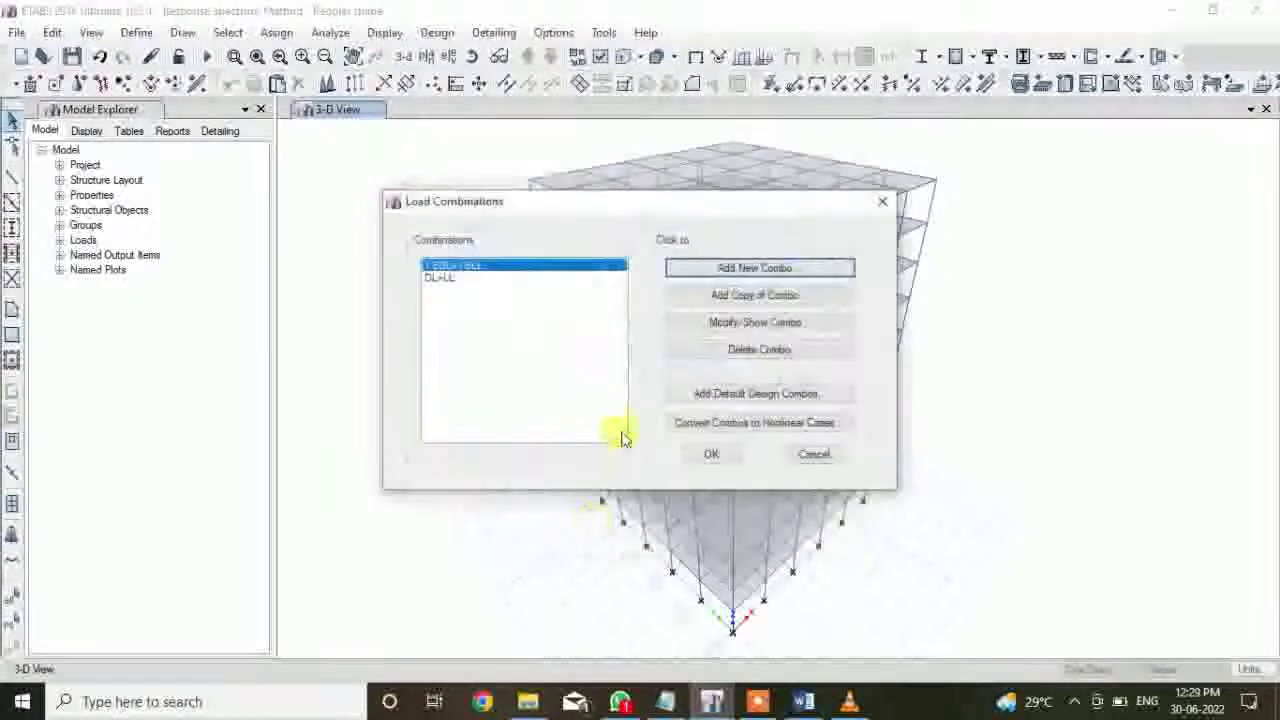
Start a new load combination and consult the LOAD COMB 202 line in the DL+LL LOAD COMBINATION file in Notepad
{"action": "left_click", "coordinate": [750, 267]}
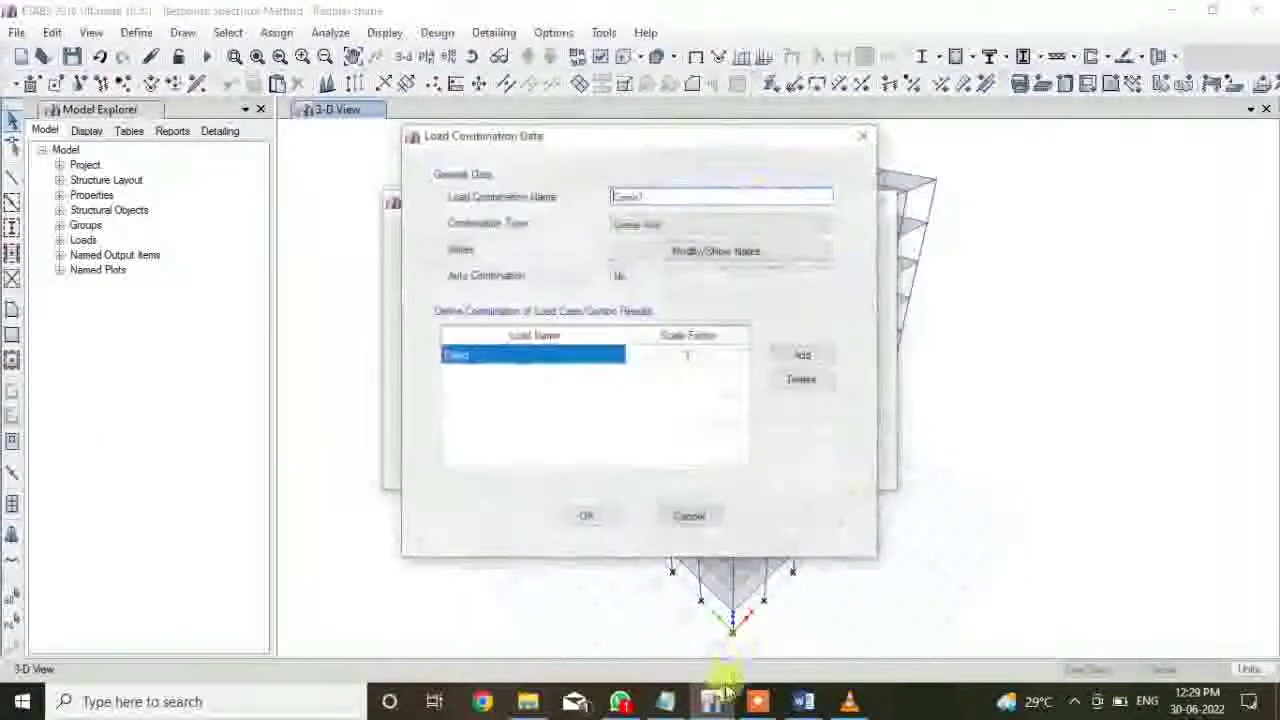
{"action": "left_click", "coordinate": [666, 704]}
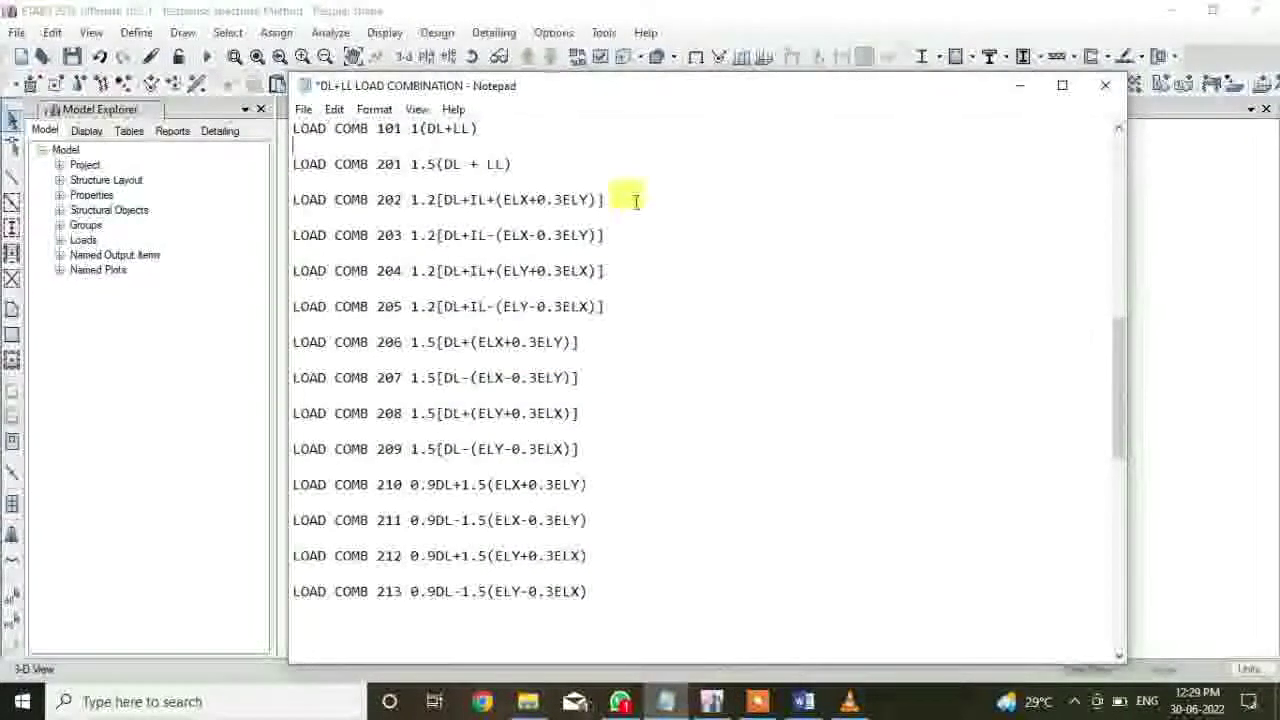
{"action": "left_click_drag", "start_coordinate": [606, 200], "coordinate": [280, 200]}
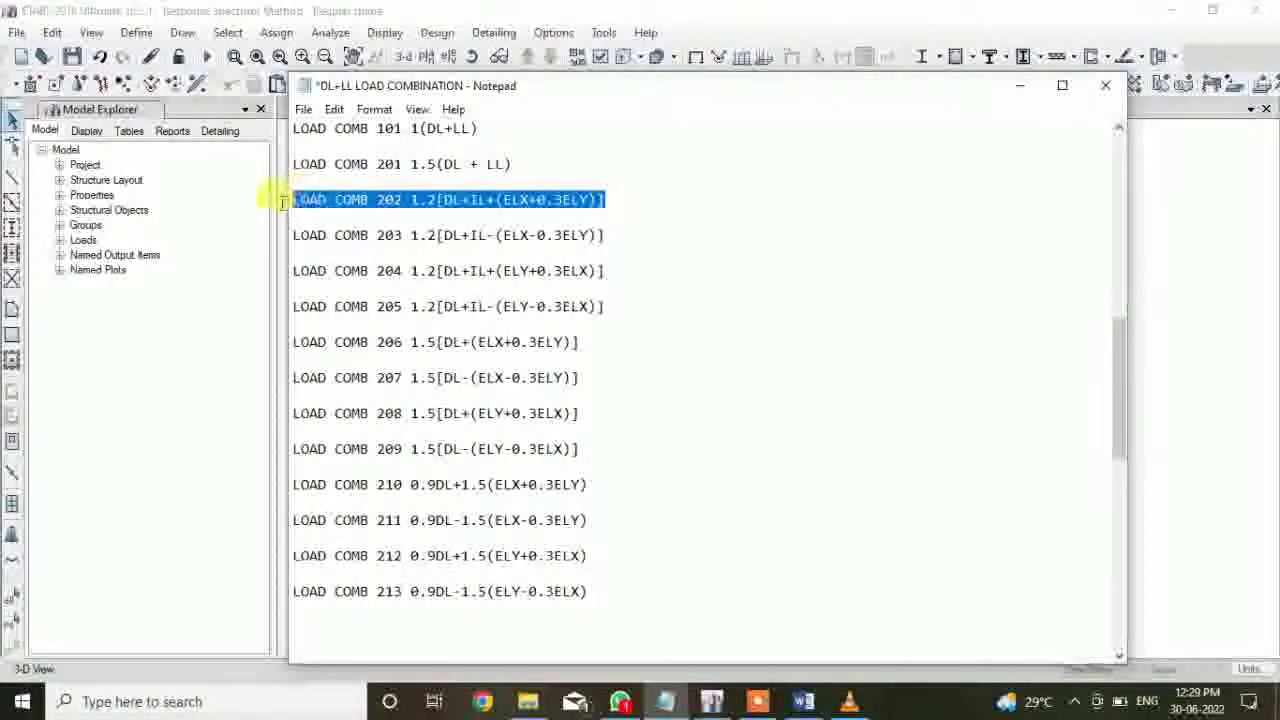
{"action": "mouse_move", "coordinate": [672, 705]}
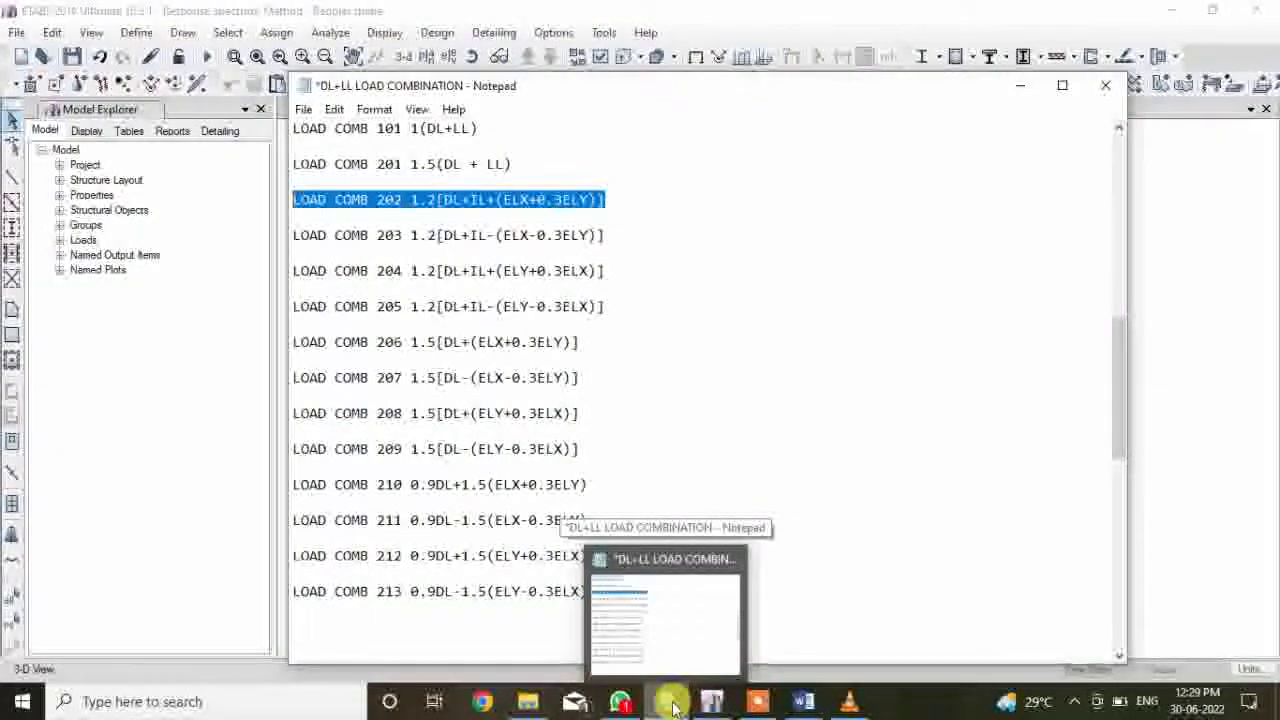
{"action": "left_click", "coordinate": [672, 705]}
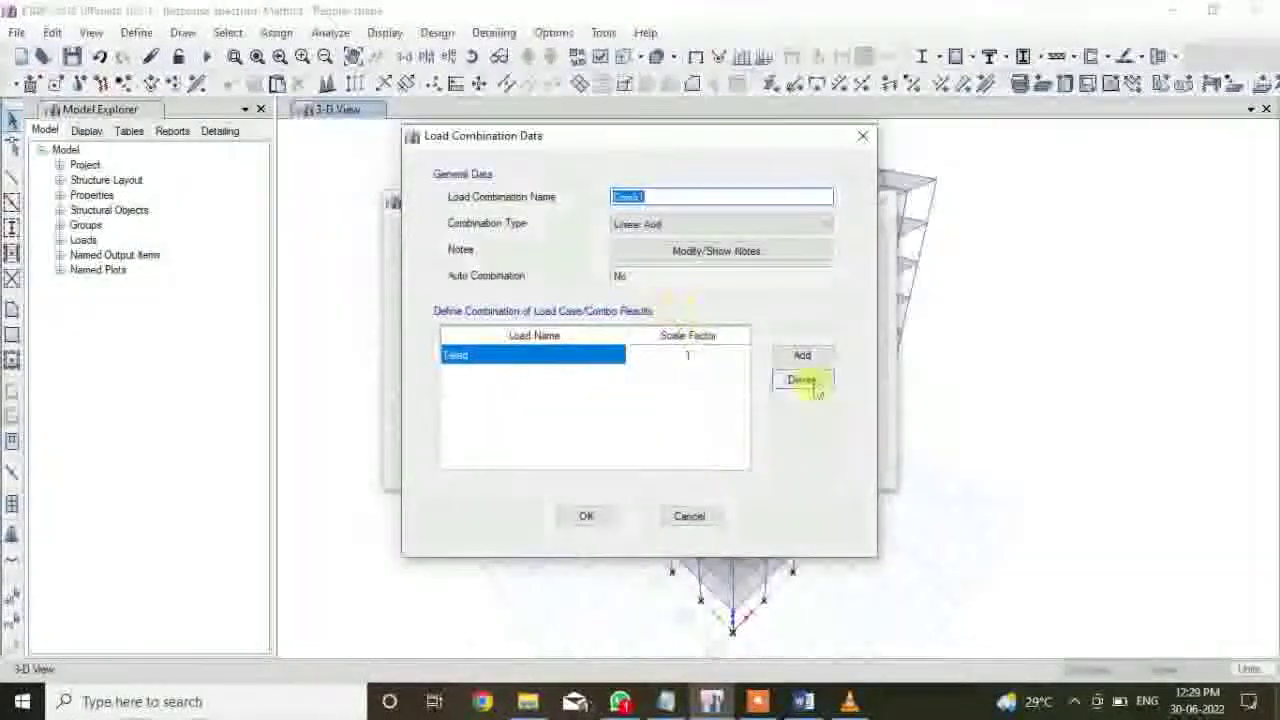
Add two more load rows to the new combination and assign the Live load case to the second row
{"action": "left_click", "coordinate": [804, 358]}
{"action": "left_click", "coordinate": [805, 360]}
{"action": "left_click", "coordinate": [620, 357]}
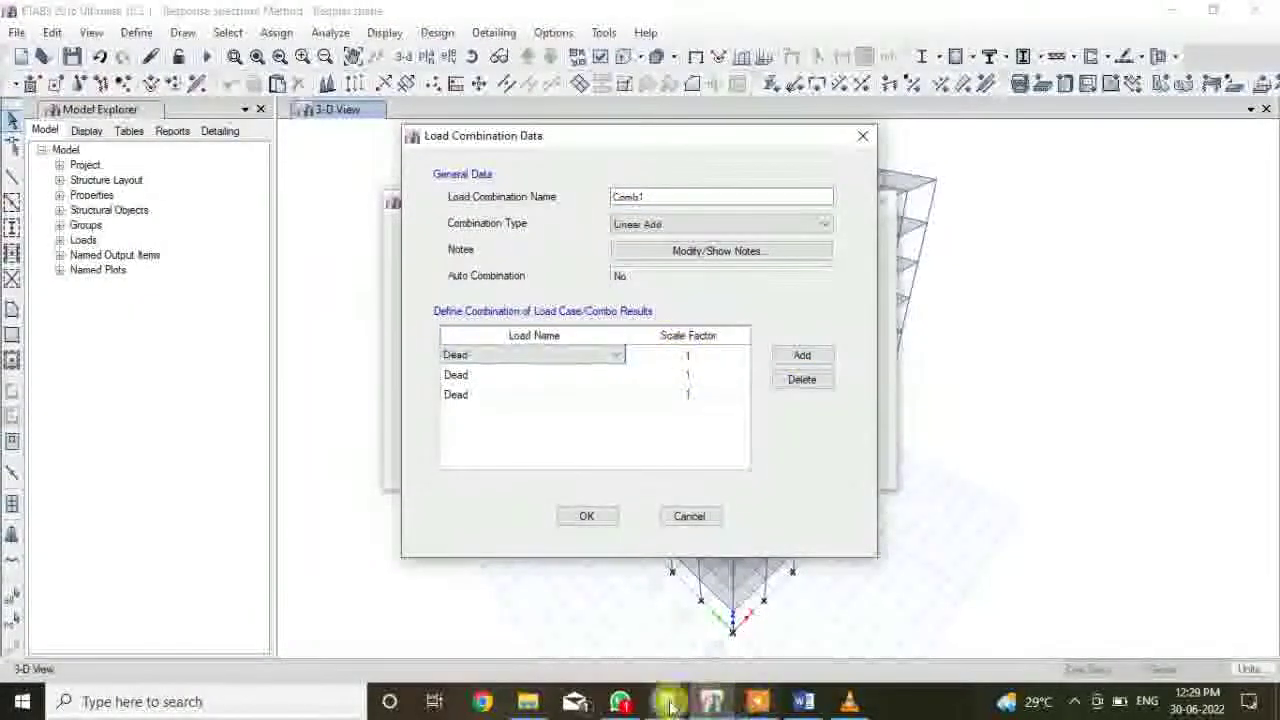
{"action": "left_click", "coordinate": [713, 705]}
{"action": "left_click", "coordinate": [713, 705]}
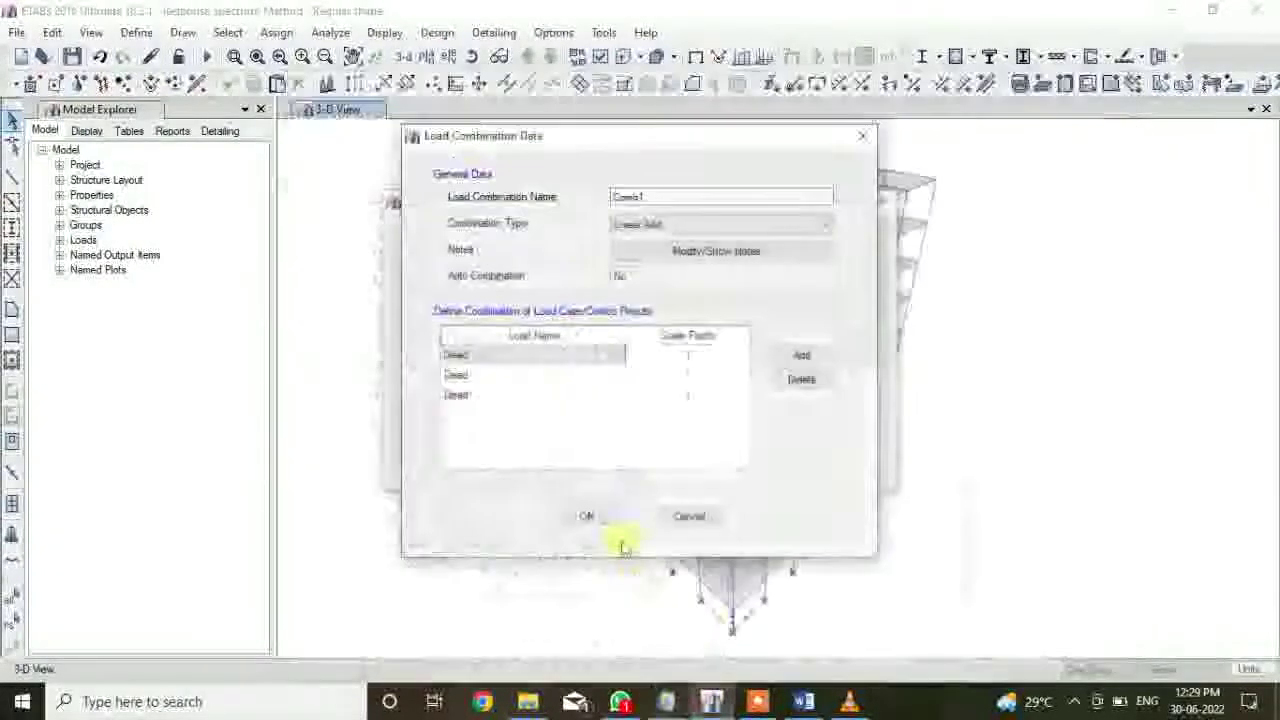
{"action": "left_click", "coordinate": [617, 376]}
{"action": "left_click", "coordinate": [616, 375]}
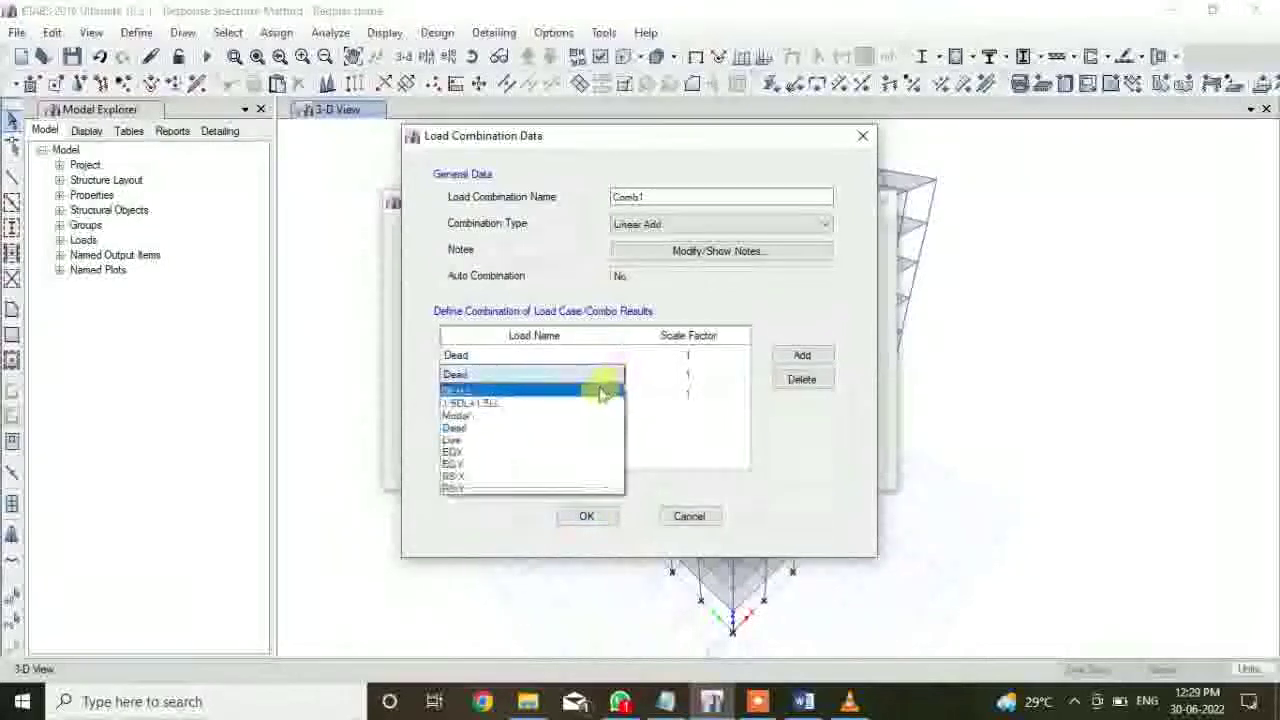
{"action": "left_click", "coordinate": [586, 440]}
Assign EQX to the third load row and add a fourth row with the EQY load case
{"action": "left_click", "coordinate": [608, 398]}
{"action": "left_click", "coordinate": [612, 400]}
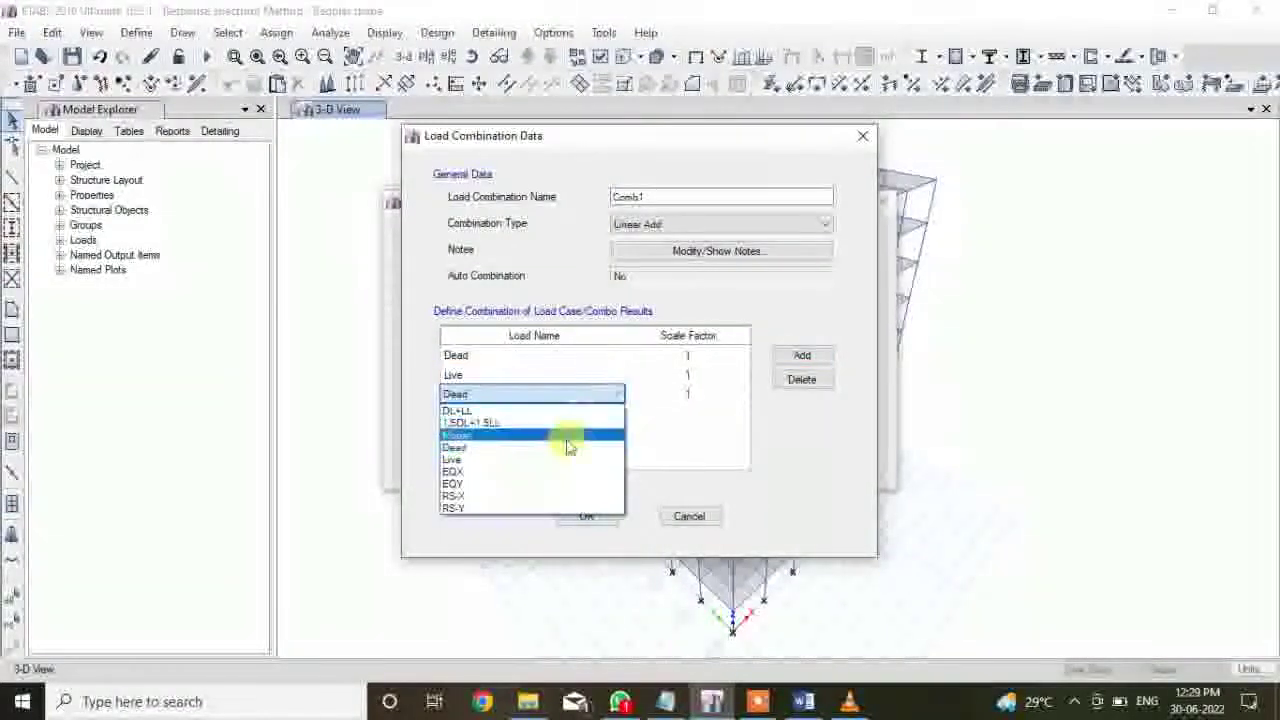
{"action": "left_click", "coordinate": [565, 472]}
{"action": "left_click", "coordinate": [810, 357]}
{"action": "left_click", "coordinate": [590, 413]}
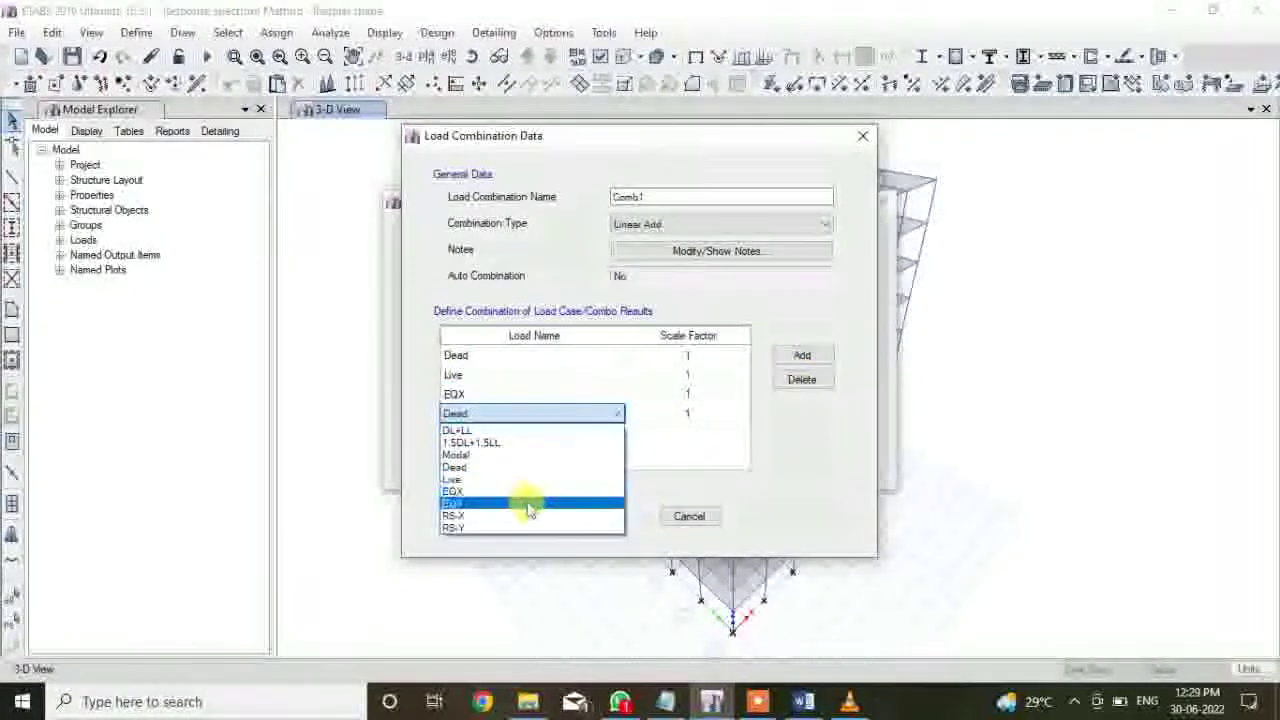
{"action": "left_click", "coordinate": [524, 504]}
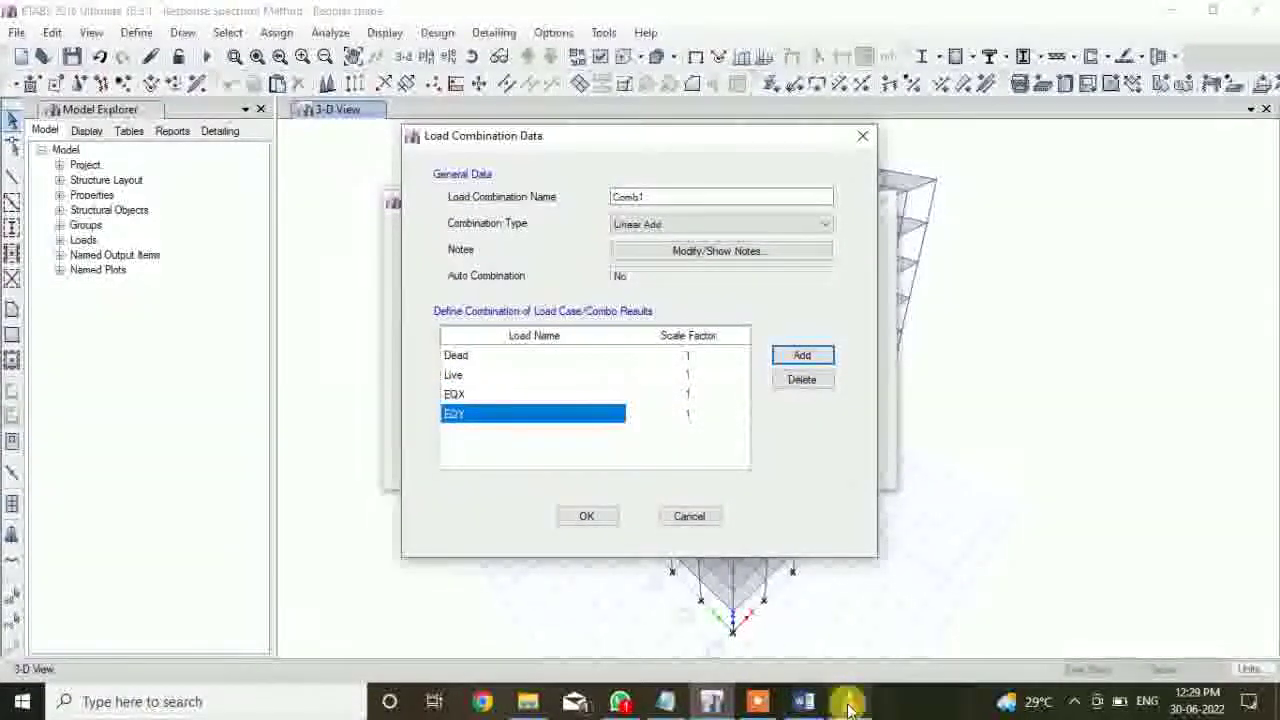
{"action": "left_click", "coordinate": [849, 703]}
{"action": "left_click", "coordinate": [849, 703]}
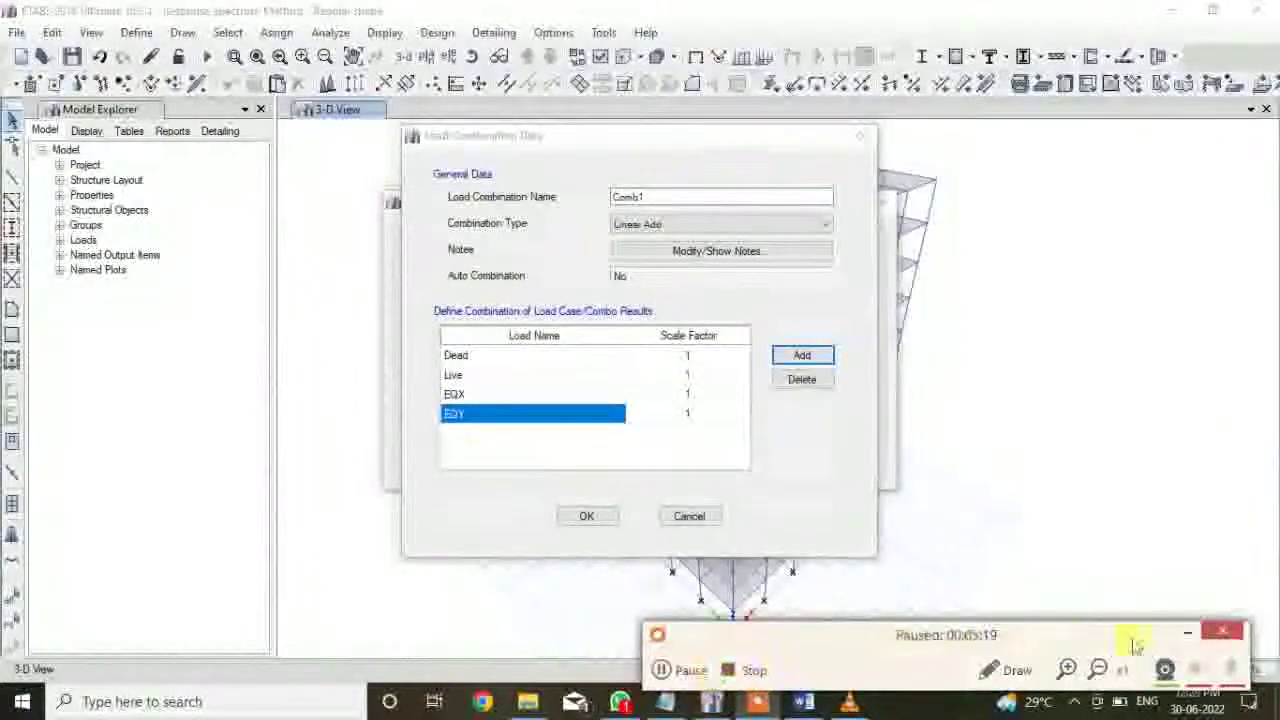
{"action": "left_click", "coordinate": [1187, 634]}
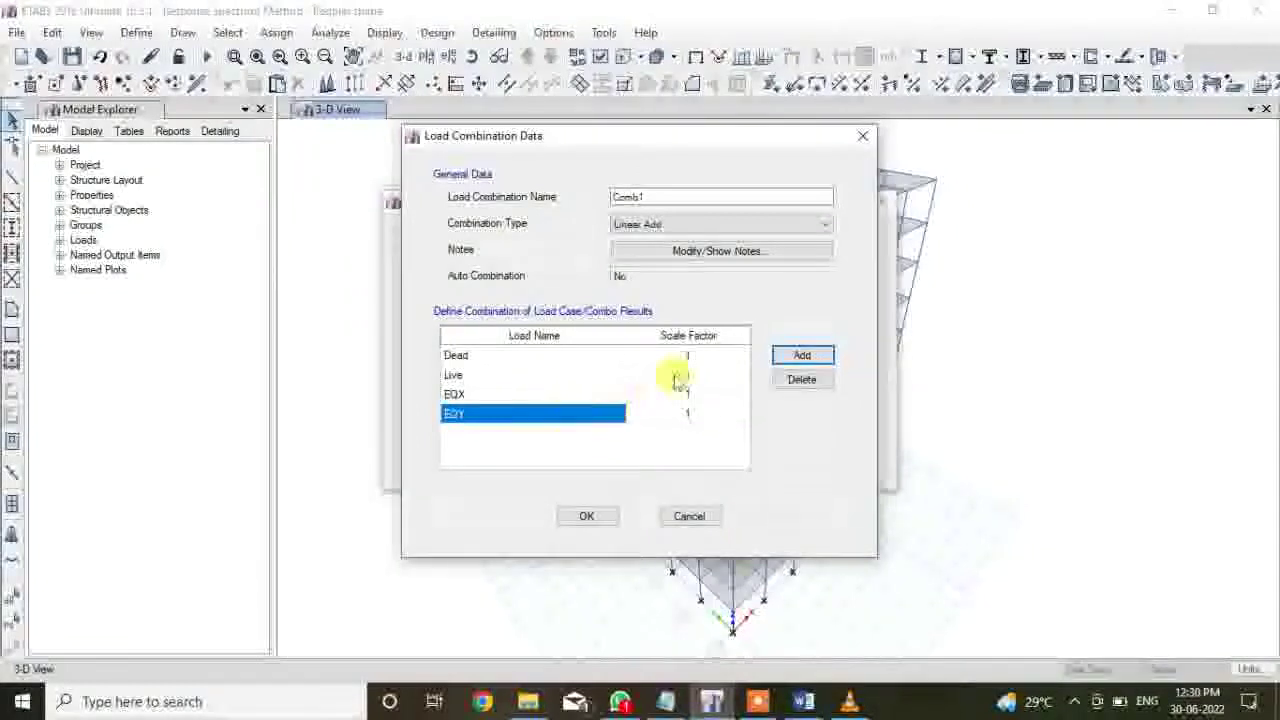
Check the combination list in Notepad and name the new combination 1.2(DL+LL+EQX+0.3EQY)
{"action": "left_click", "coordinate": [668, 703]}
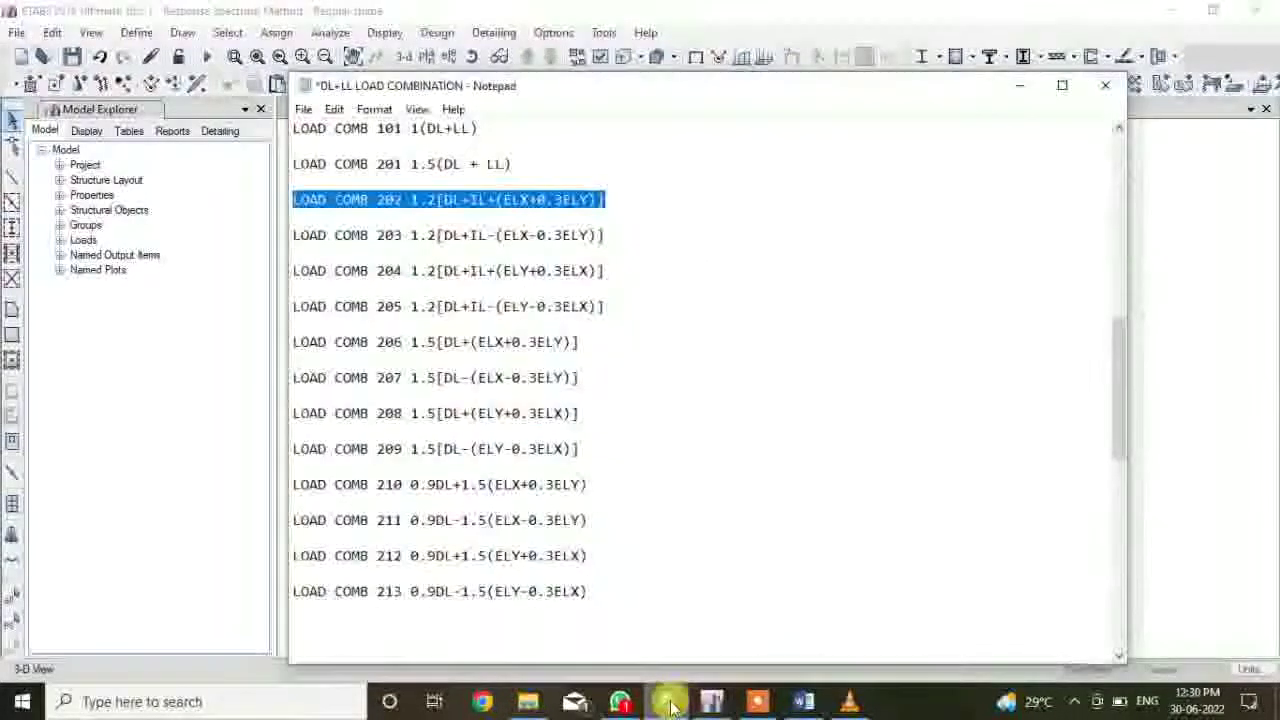
{"action": "left_click", "coordinate": [668, 703]}
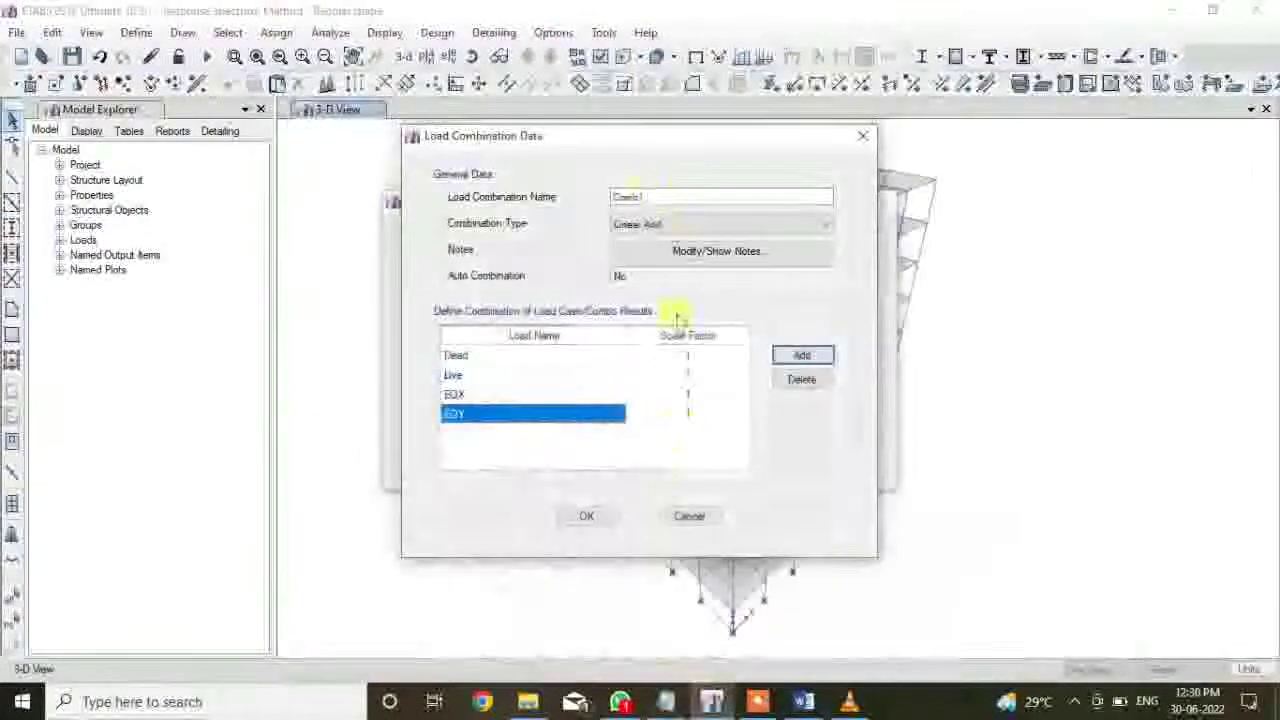
{"action": "double_click", "coordinate": [650, 197]}
{"action": "type", "text": "1.3"}
{"action": "key", "text": "BackSpace"}
{"action": "type", "text": "2(DL+LL+EQX"}
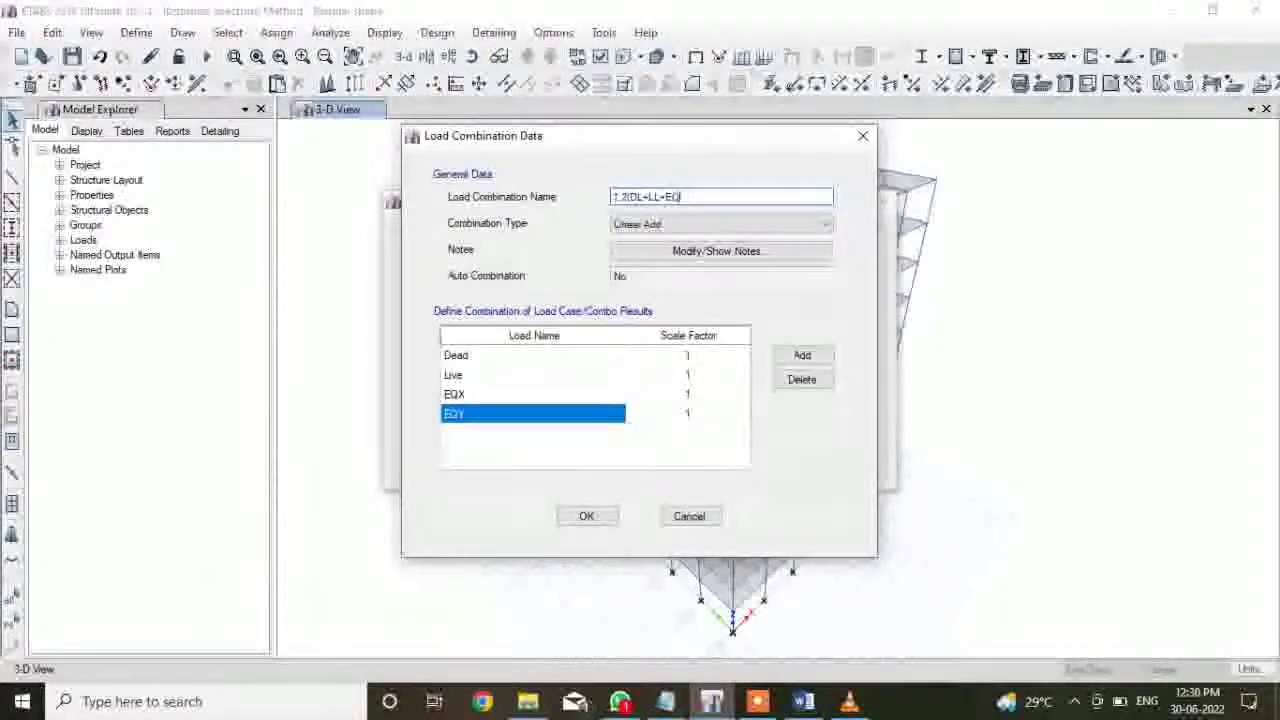
{"action": "type", "text": "+0.3EQY"}
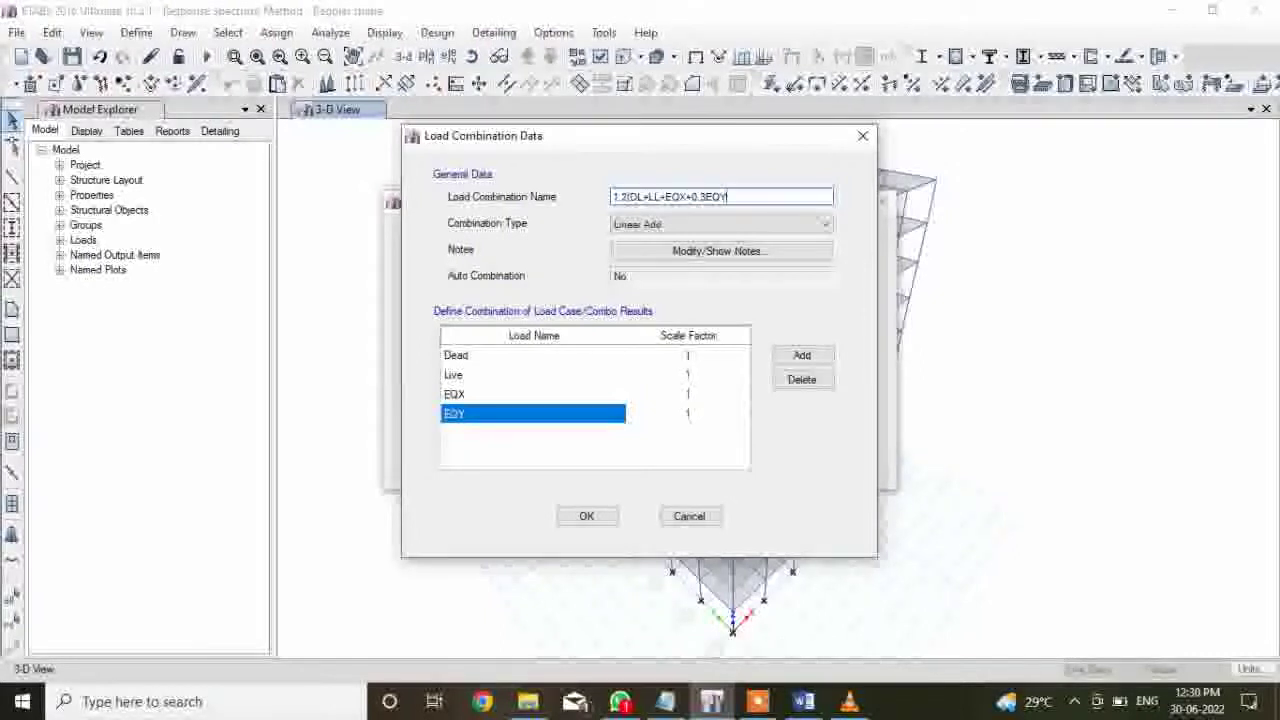
{"action": "type", "text": ")"}
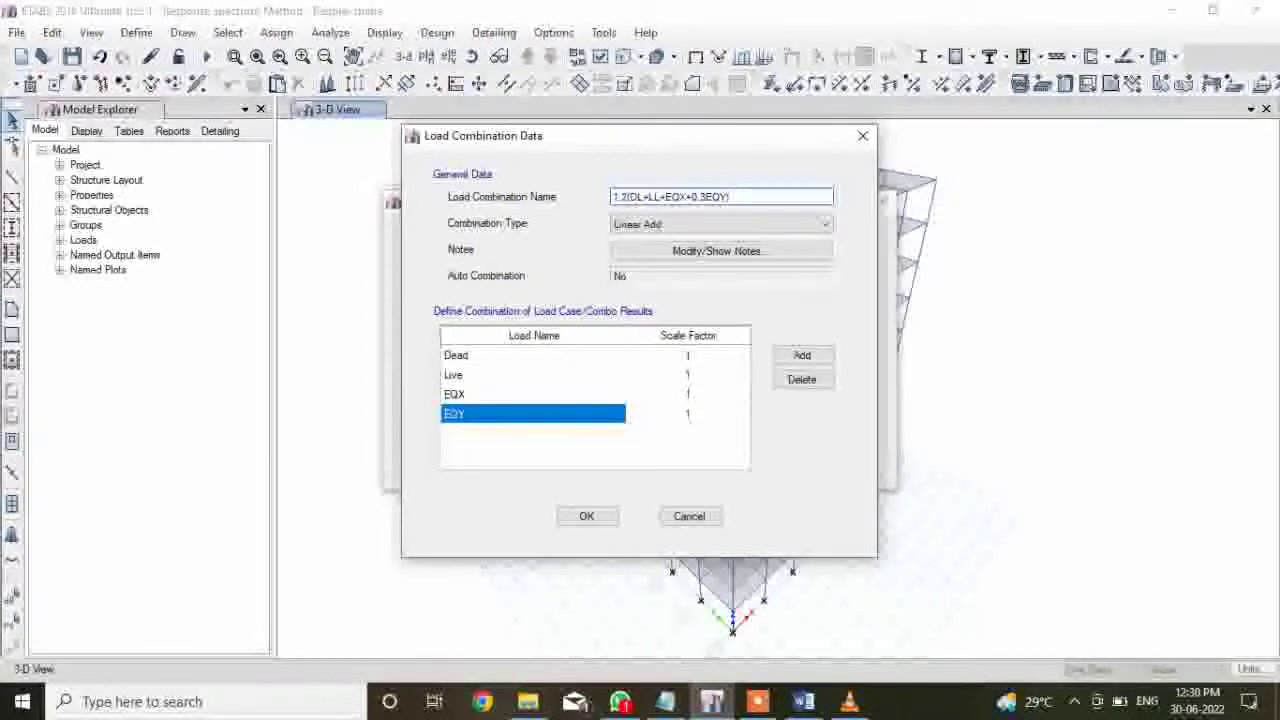
Set the scale factors to 1.2 for Dead, Live and EQX and 0.36 for EQY, and save the combination
{"action": "left_click", "coordinate": [699, 360]}
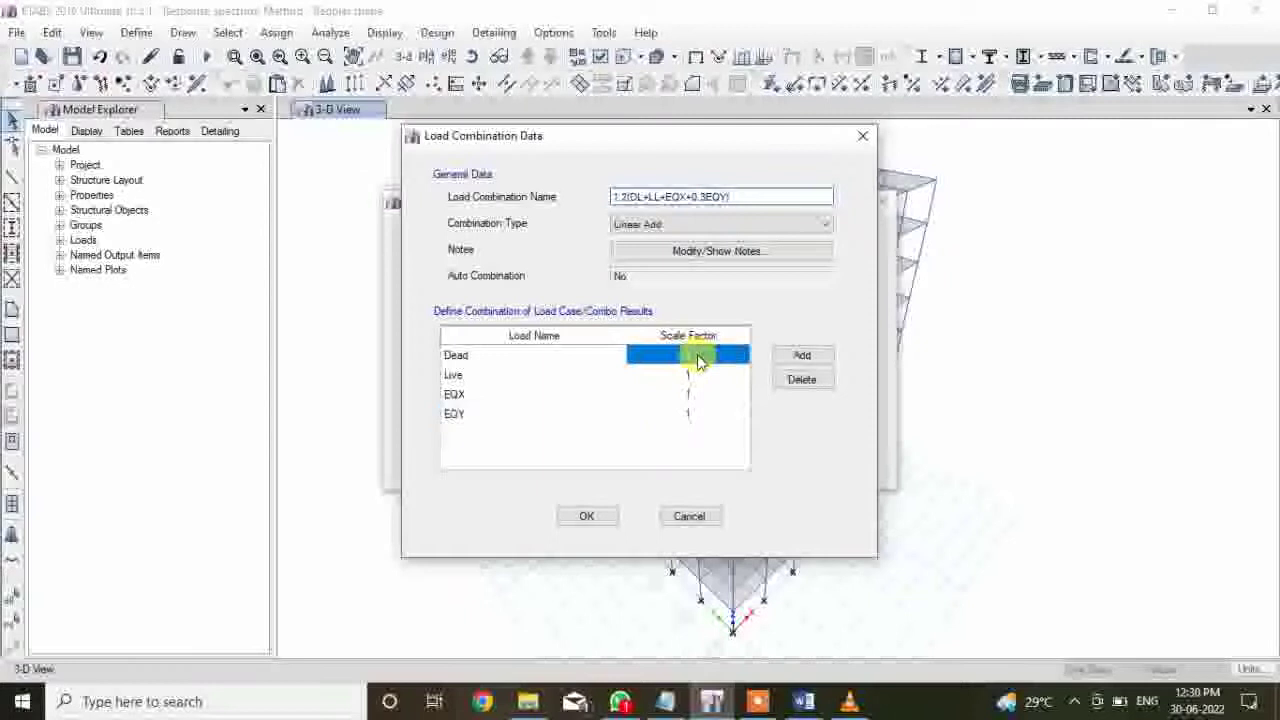
{"action": "type", "text": "1.21.2"}
{"action": "key", "text": "Down"}
{"action": "type", "text": "1.2"}
{"action": "key", "text": "Down"}
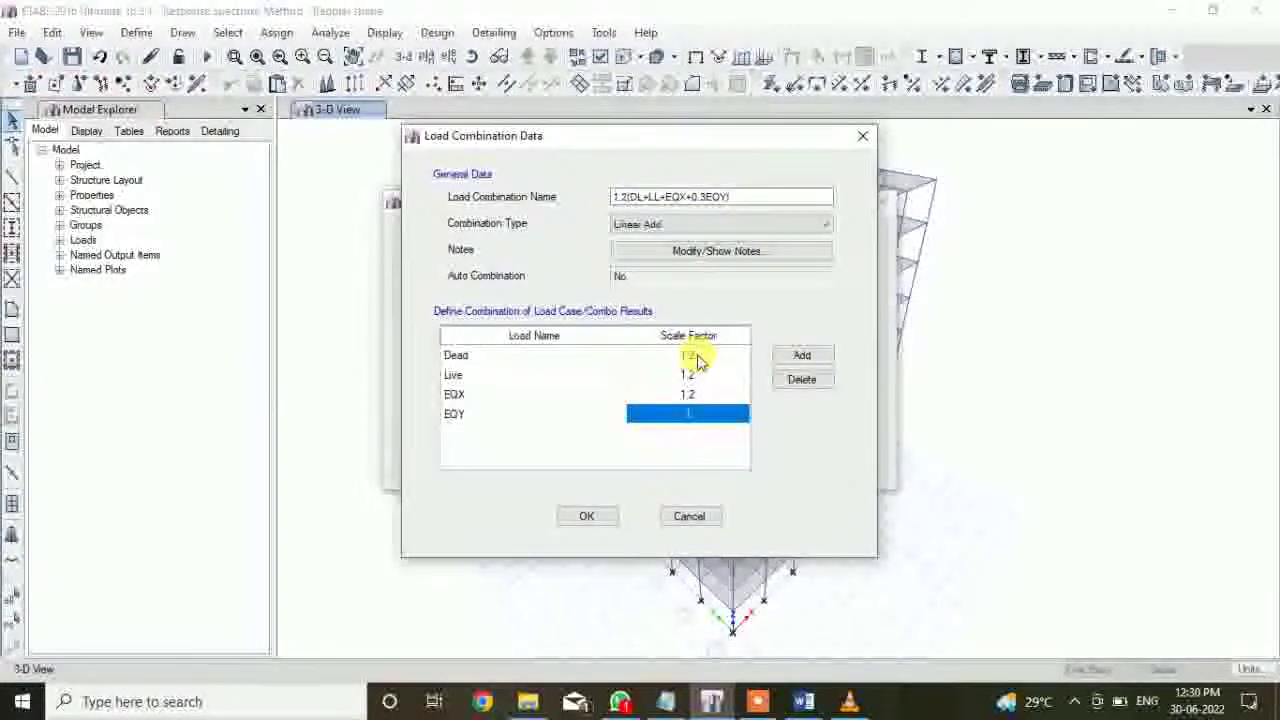
{"action": "type", "text": "0.36"}
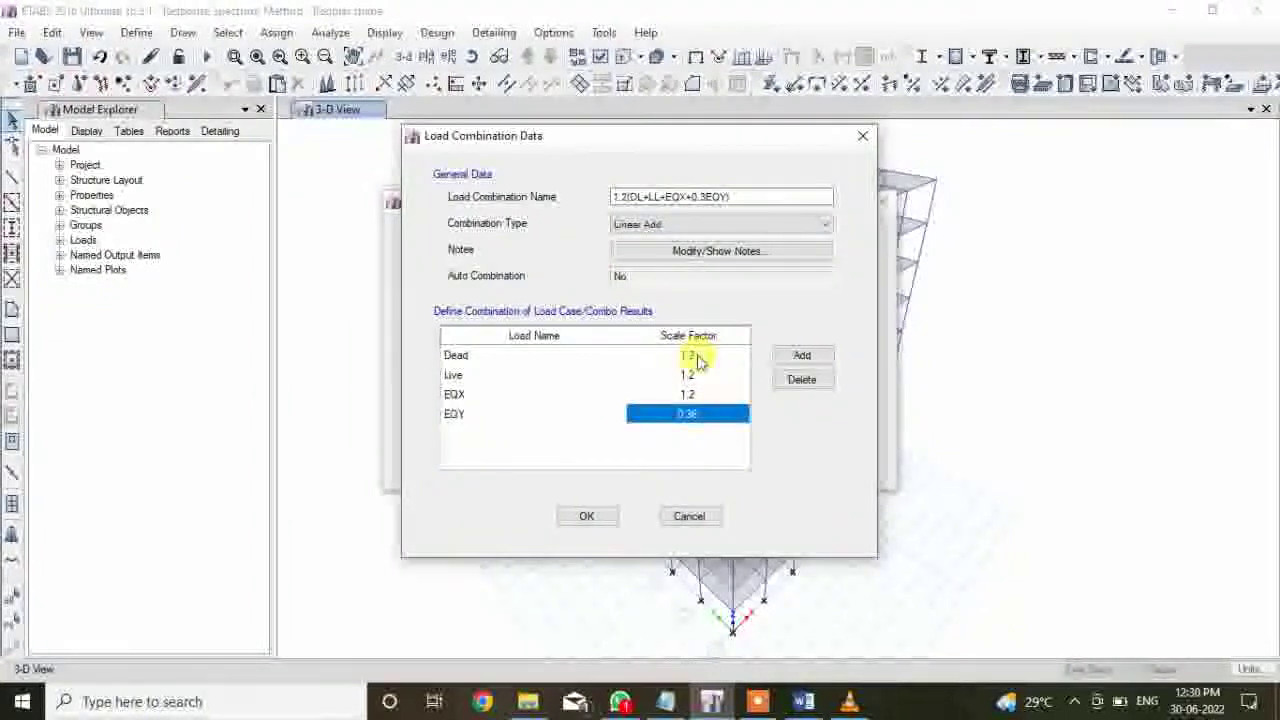
{"action": "left_click", "coordinate": [587, 516]}
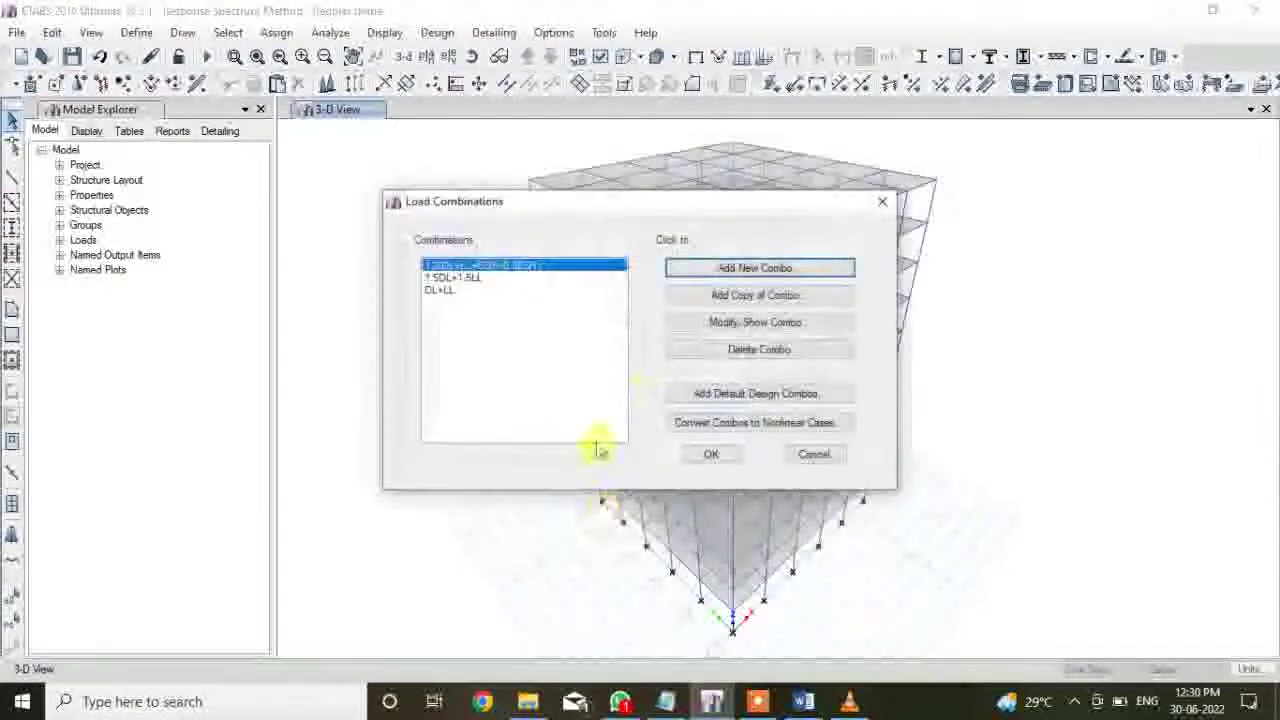
Copy the 1.2(DL+LL+EQX+0.3EQY) combination as 1.2(DL+LL+EQX-0.3EQY) with an EQY scale factor of -0.36, and save it
{"action": "left_click", "coordinate": [766, 296]}
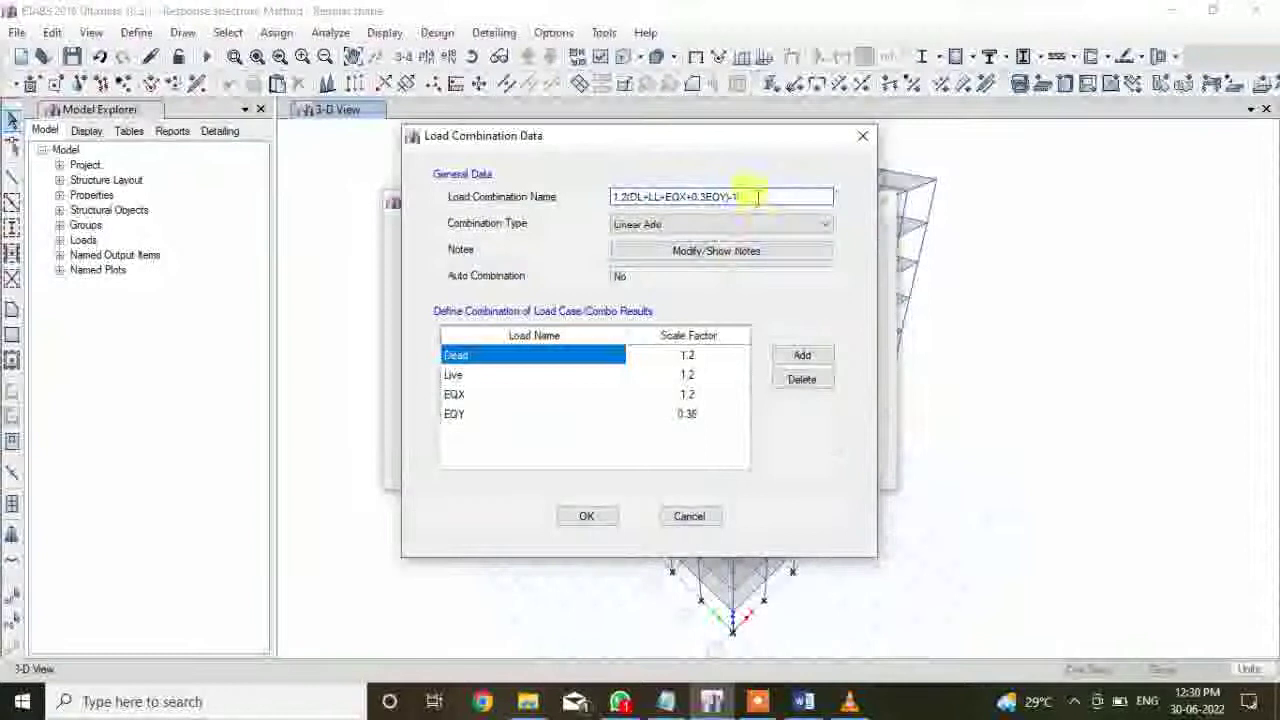
{"action": "key", "text": "BackSpace"}
{"action": "key", "text": "BackSpace"}
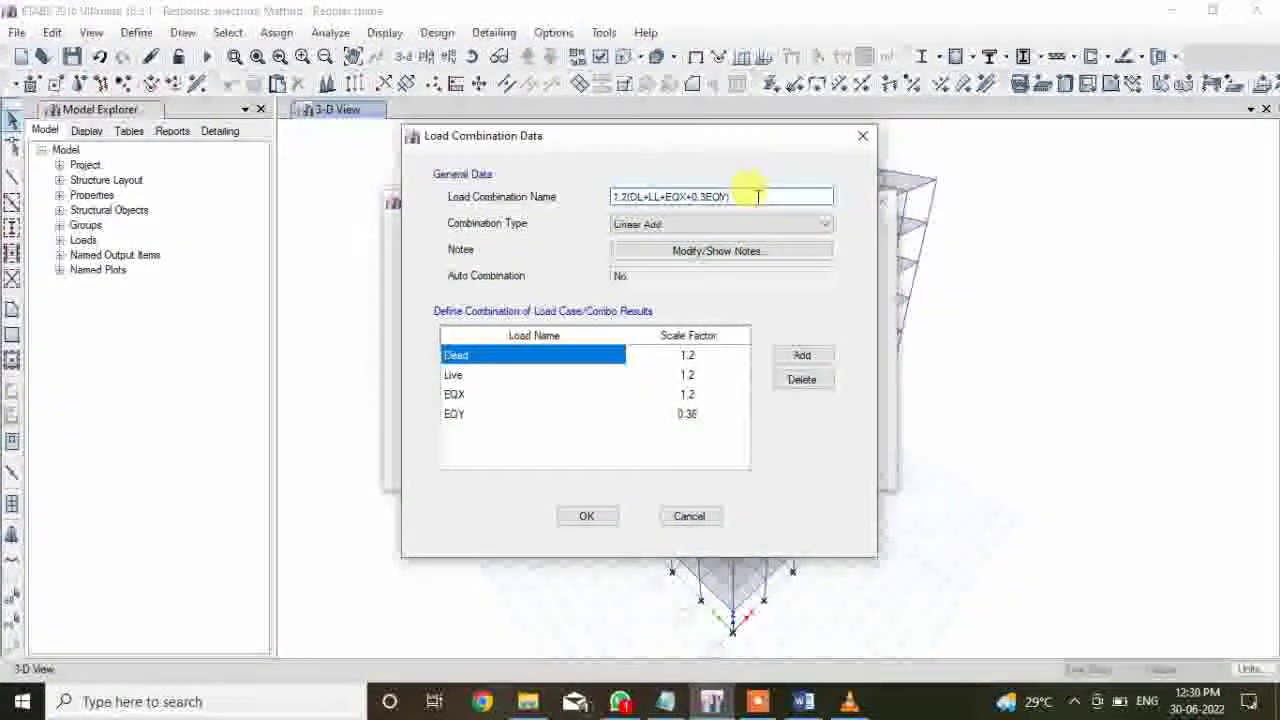
{"action": "type", "text": "-"}
{"action": "left_click", "coordinate": [725, 415]}
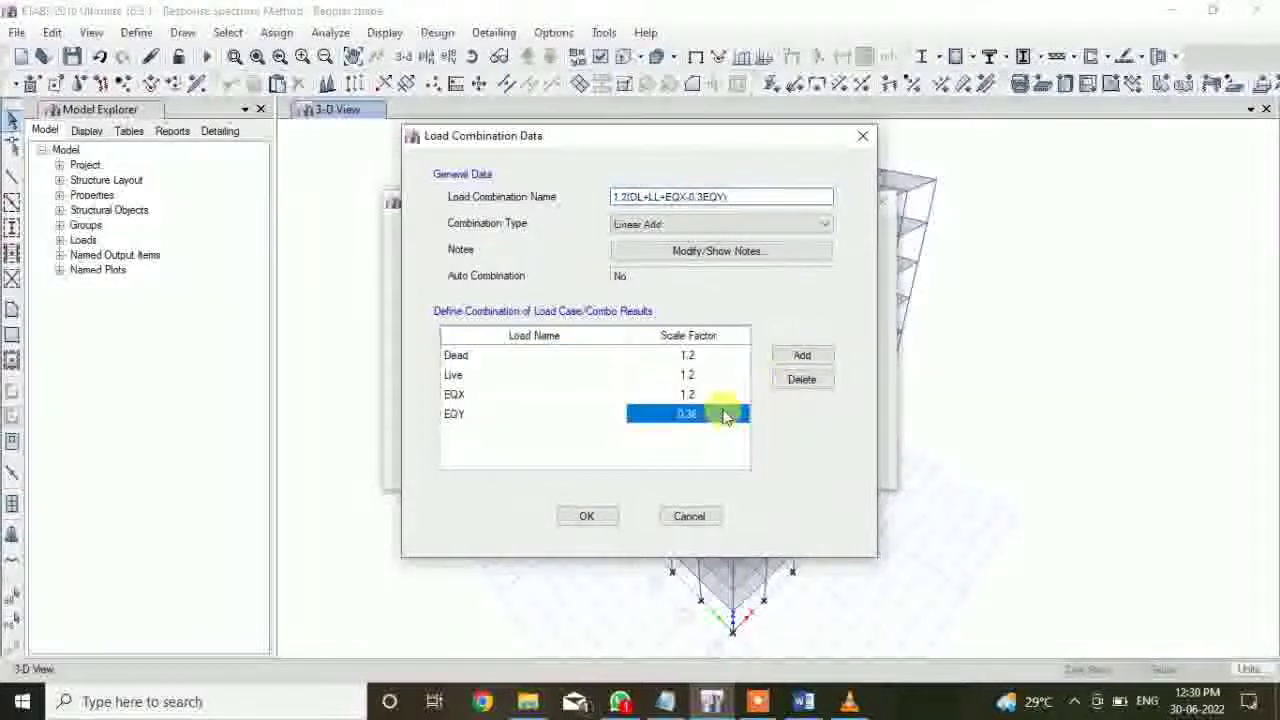
{"action": "type", "text": "-0."}
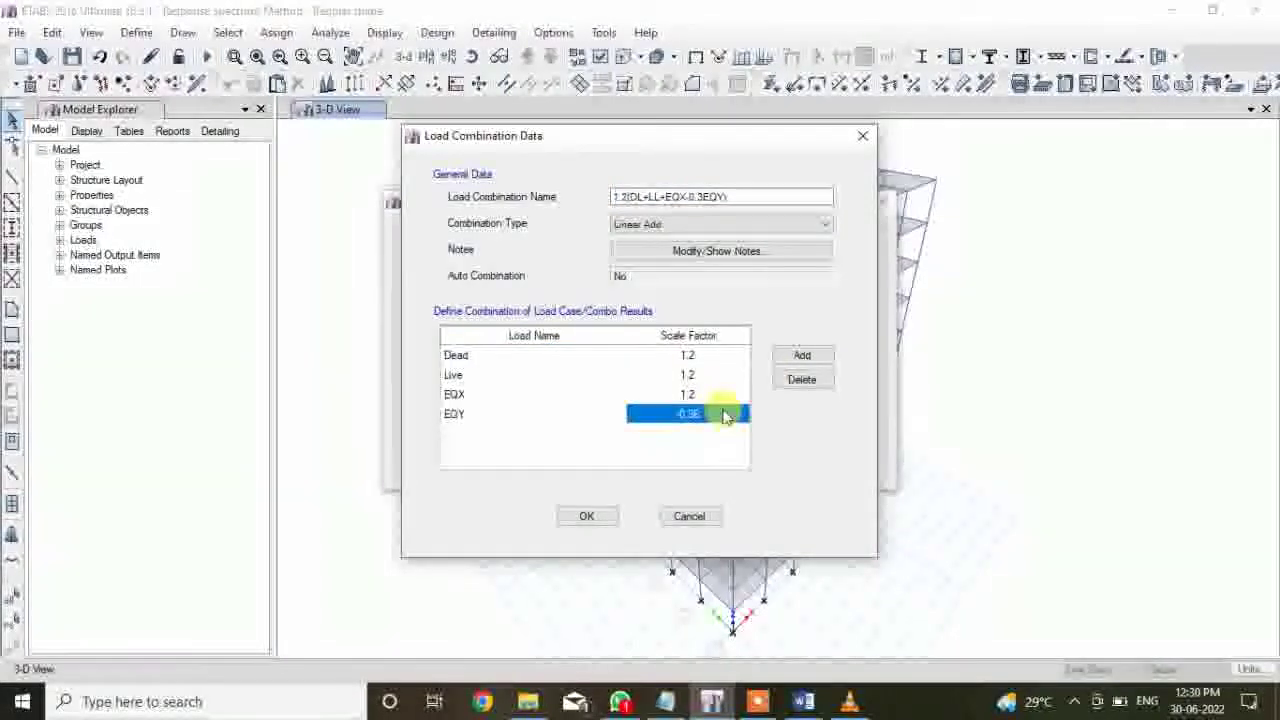
{"action": "left_click", "coordinate": [586, 516]}
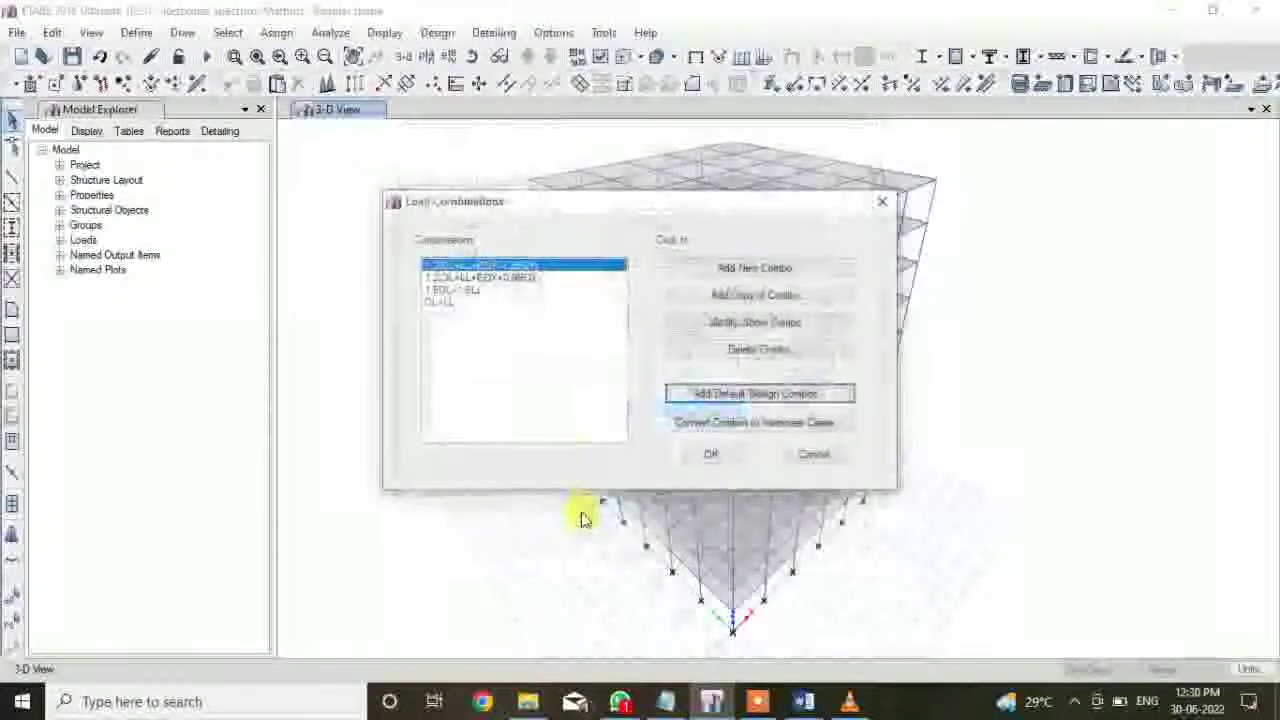
Copy the 1.2(DL+LL+EQX+0.3EQY) combination and name the copy 1.2(DL+LL+EQY+0.3EQX)
{"action": "left_click", "coordinate": [529, 278]}
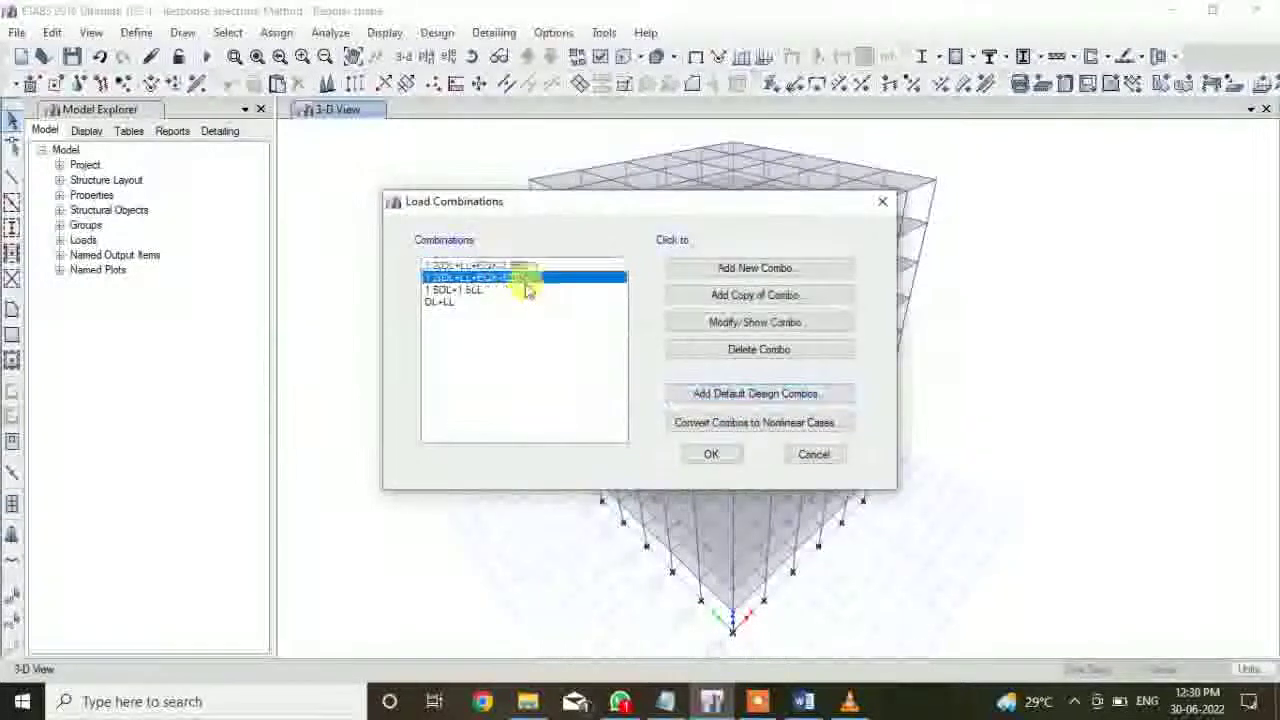
{"action": "left_click", "coordinate": [755, 296]}
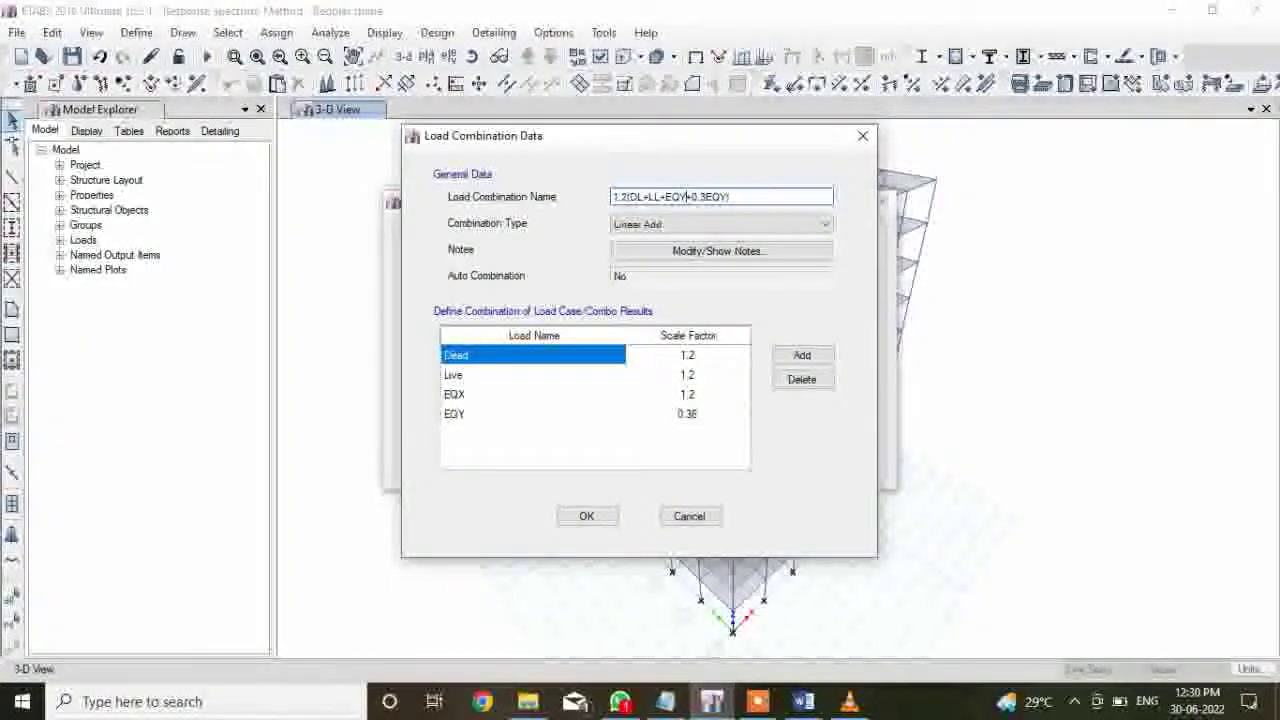
{"action": "left_click", "coordinate": [701, 197]}
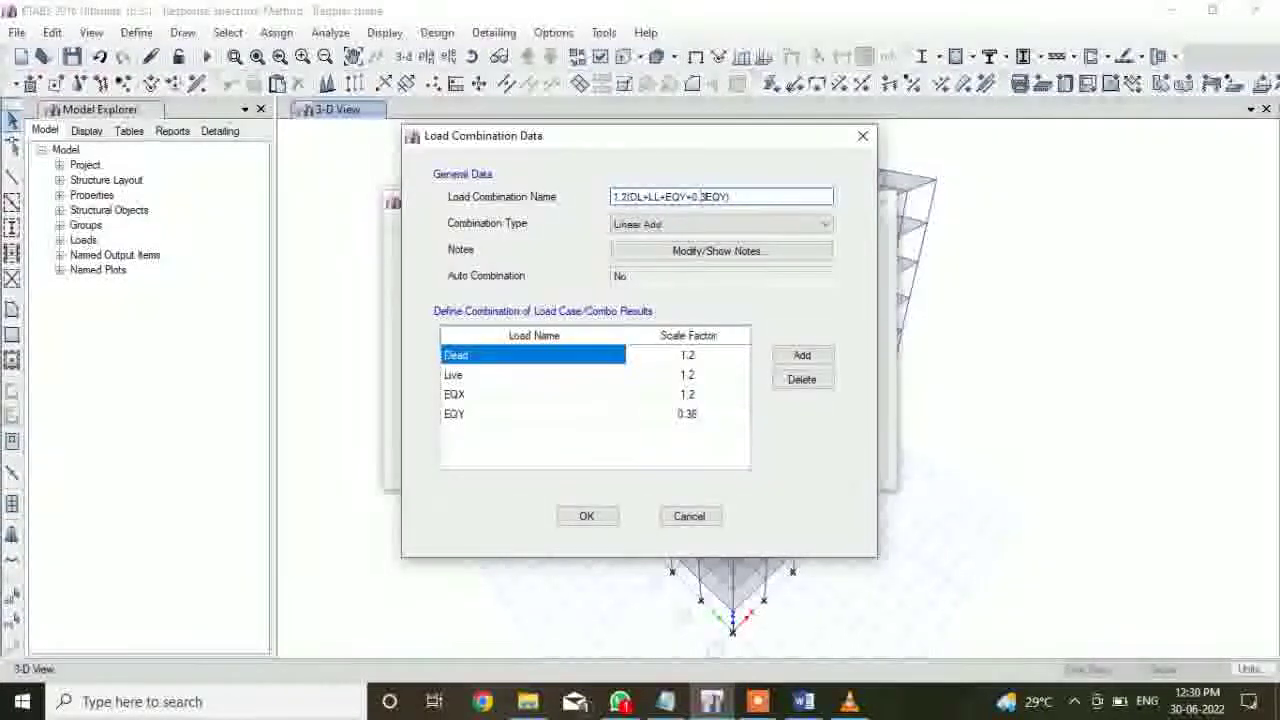
{"action": "type", "text": "X"}
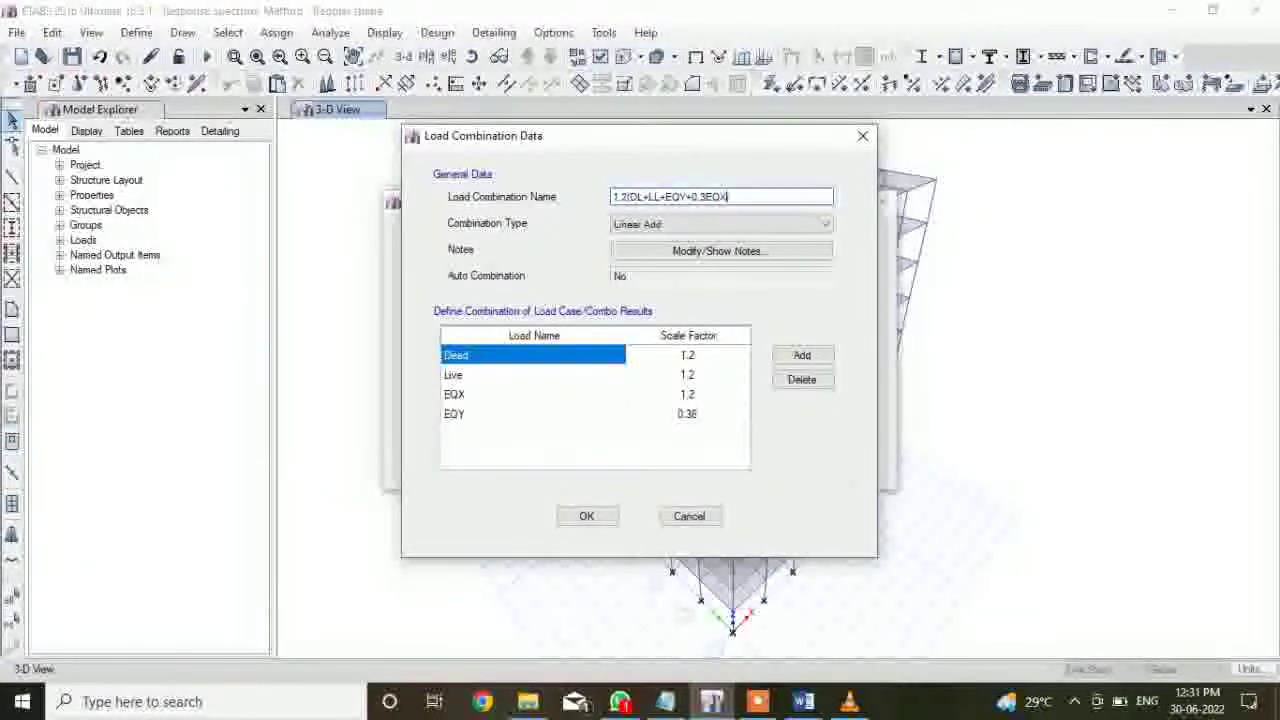
Set the scale factors of EQX to 0.36 and EQY to 1.2 in the copied combination and save it
{"action": "left_click", "coordinate": [706, 396]}
{"action": "left_click", "coordinate": [706, 399]}
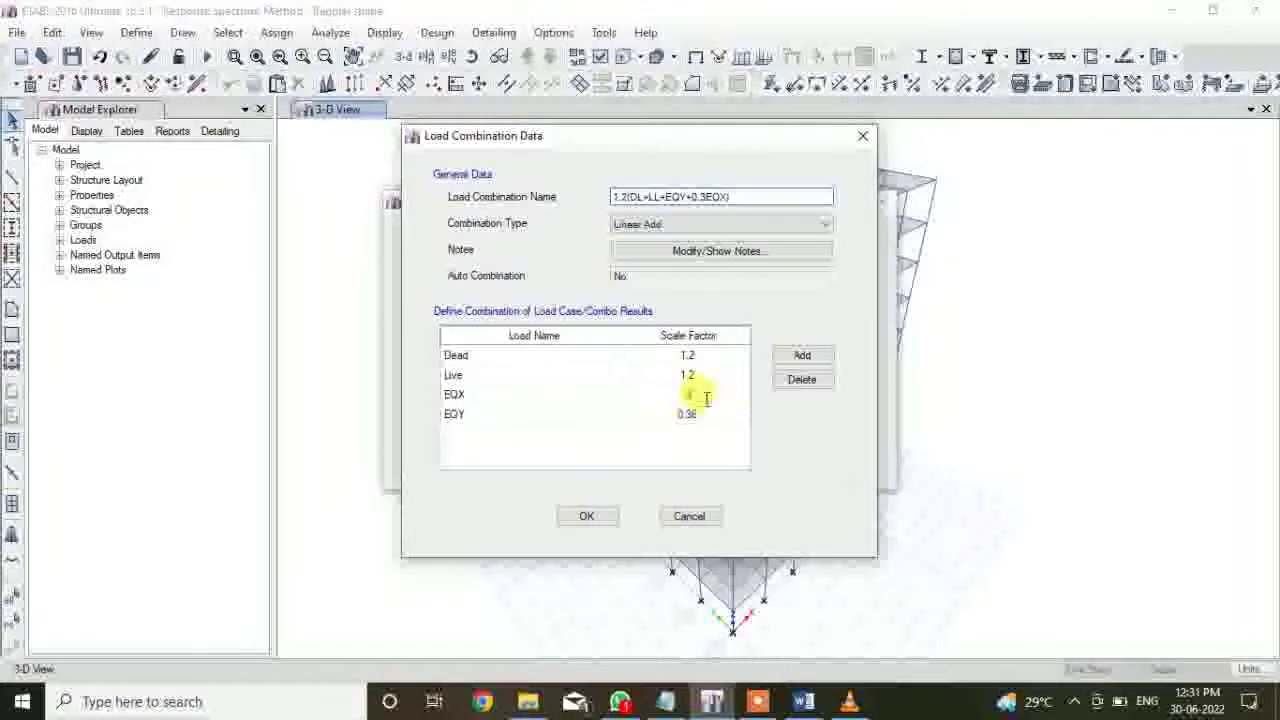
{"action": "type", "text": ".2"}
{"action": "left_click", "coordinate": [590, 516]}
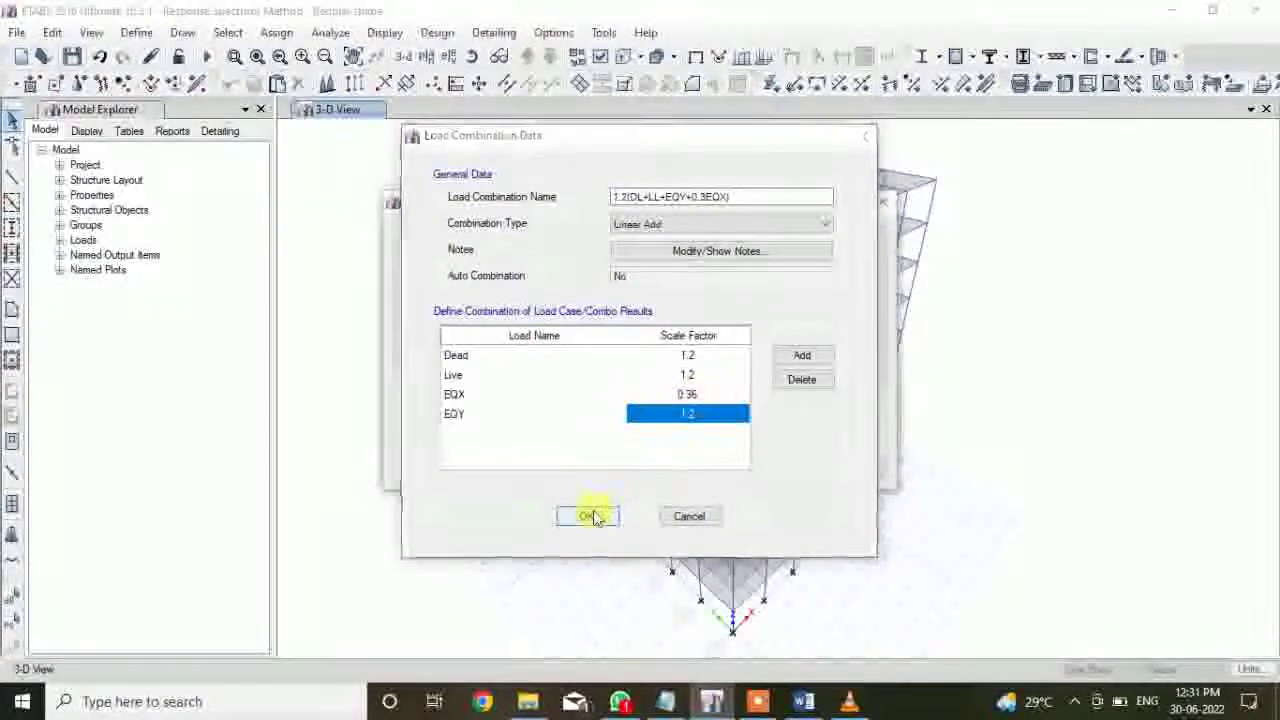
Copy the 1.2(DL+LL+EQY+0.3EQX) combination as 1.2(DL+LL+EQY-0.3EQX), make its EQX scale factor negative, and save it
{"action": "left_click", "coordinate": [738, 300]}
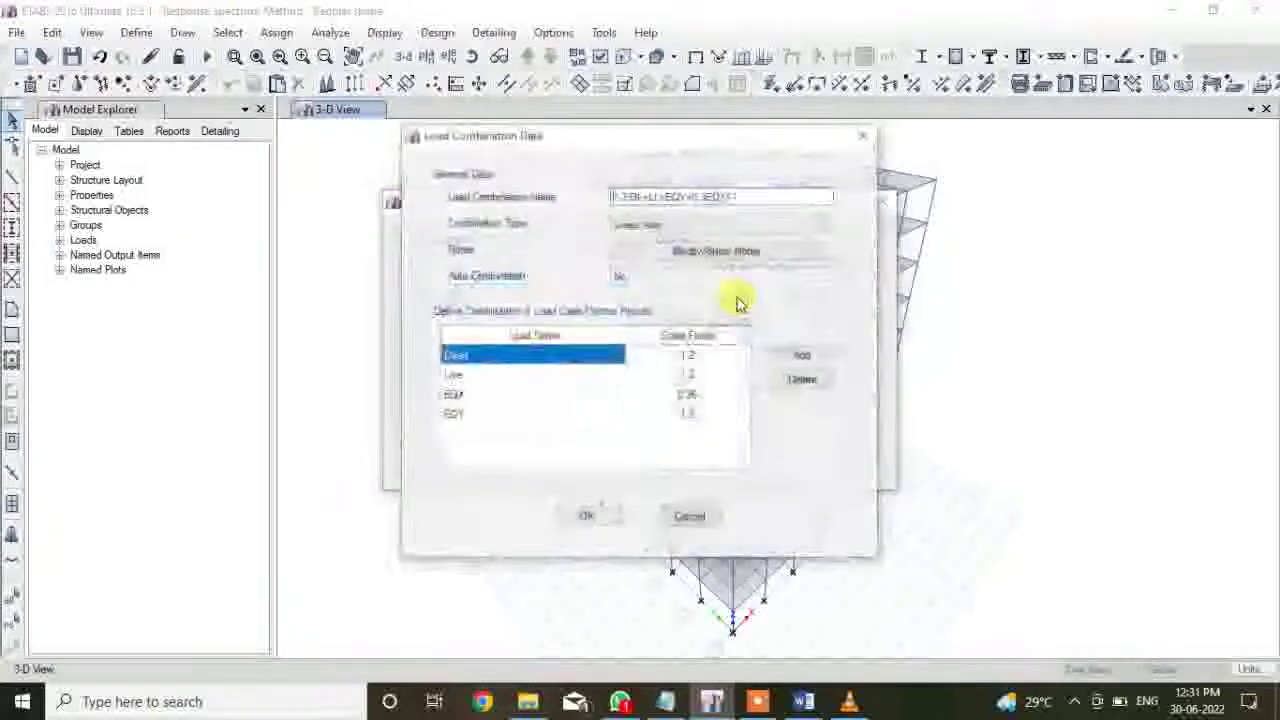
{"action": "key", "text": "BackSpace"}
{"action": "key", "text": "BackSpace"}
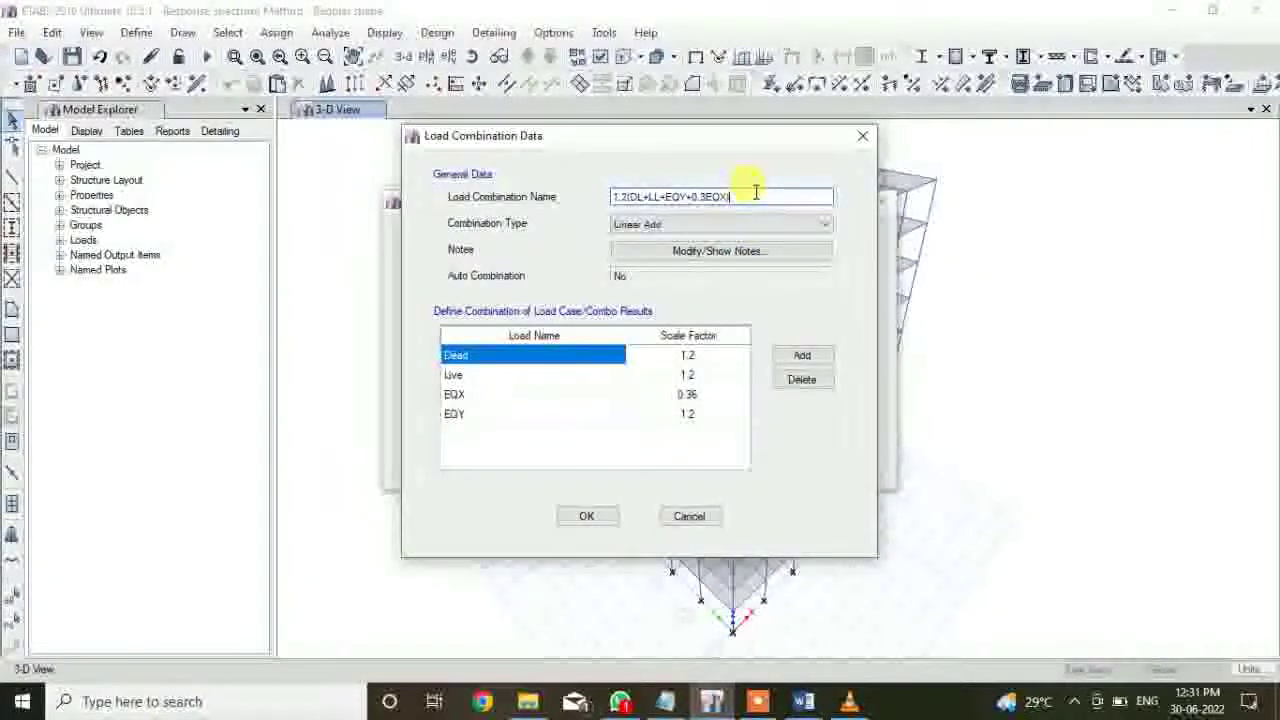
{"action": "type", "text": "-"}
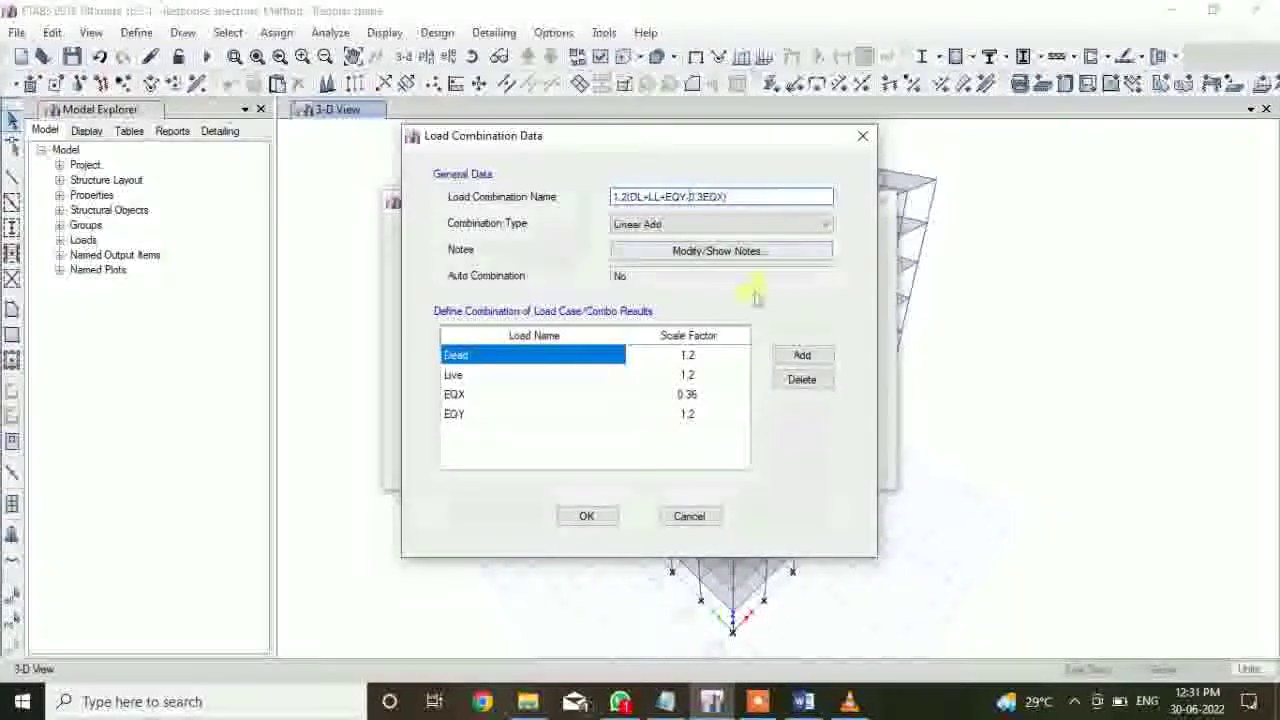
{"action": "left_click", "coordinate": [690, 396]}
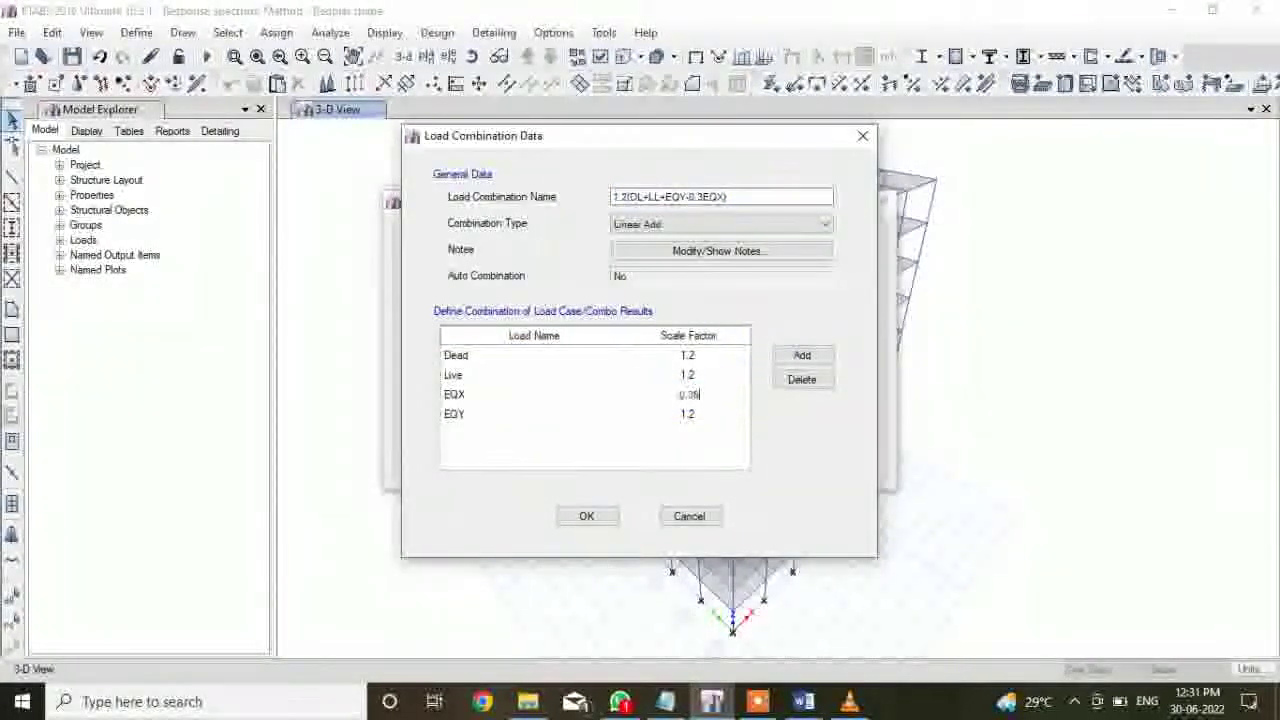
{"action": "key", "text": "Return"}
{"action": "left_click", "coordinate": [572, 519]}
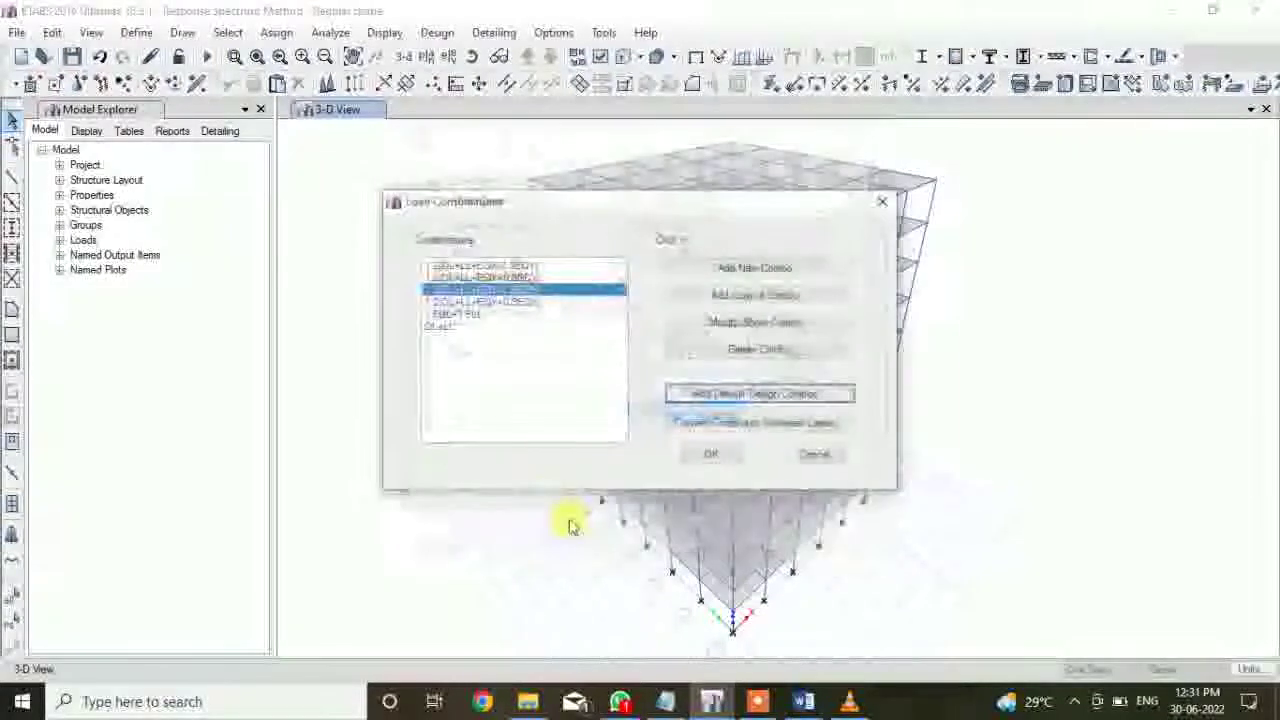
Start a copy of the 1.2(DL+LL+EQY+0.3EQX) combination and check the 1.5 seismic combinations in the Notepad list
{"action": "left_click", "coordinate": [527, 302]}
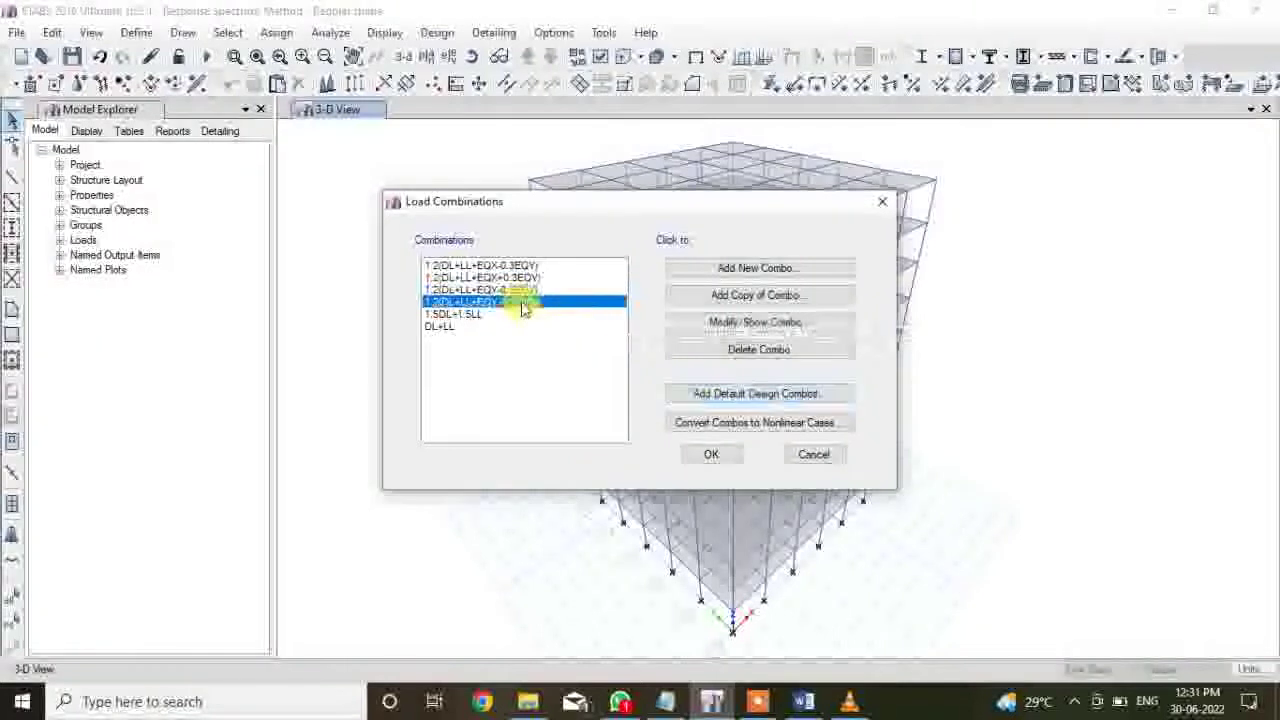
{"action": "left_click", "coordinate": [743, 294]}
{"action": "left_click", "coordinate": [668, 703]}
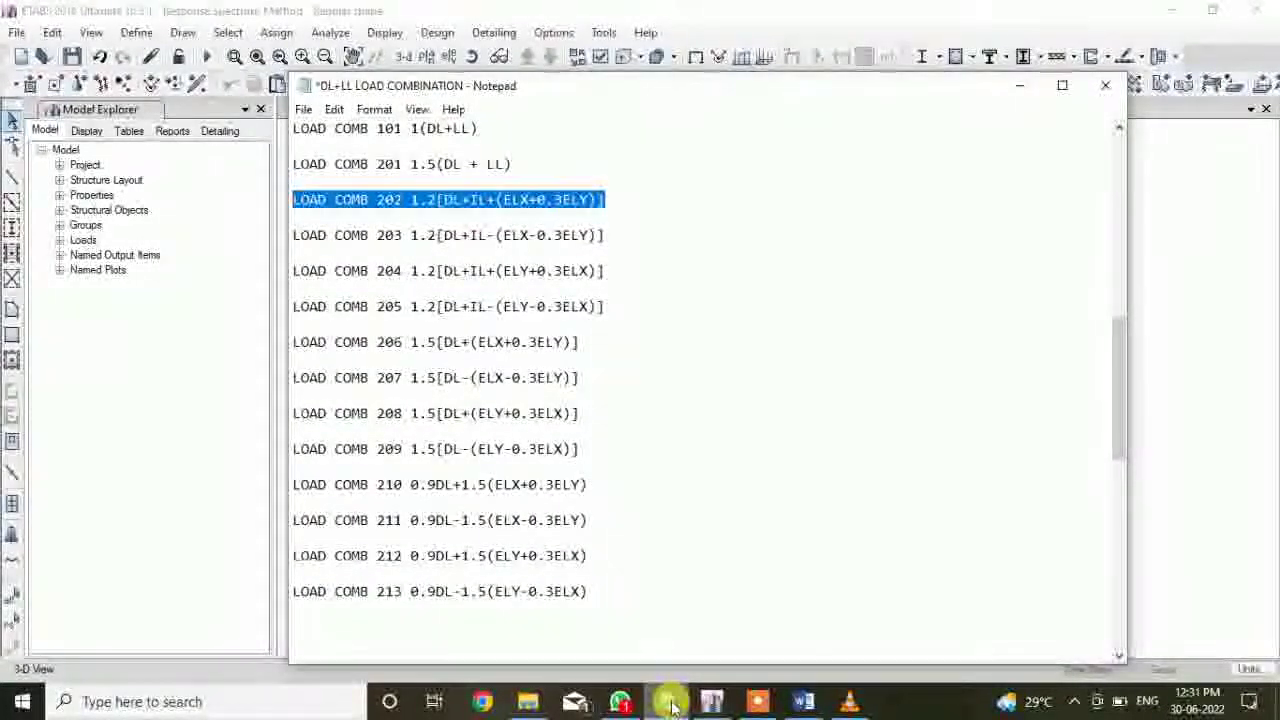
{"action": "left_click", "coordinate": [668, 702]}
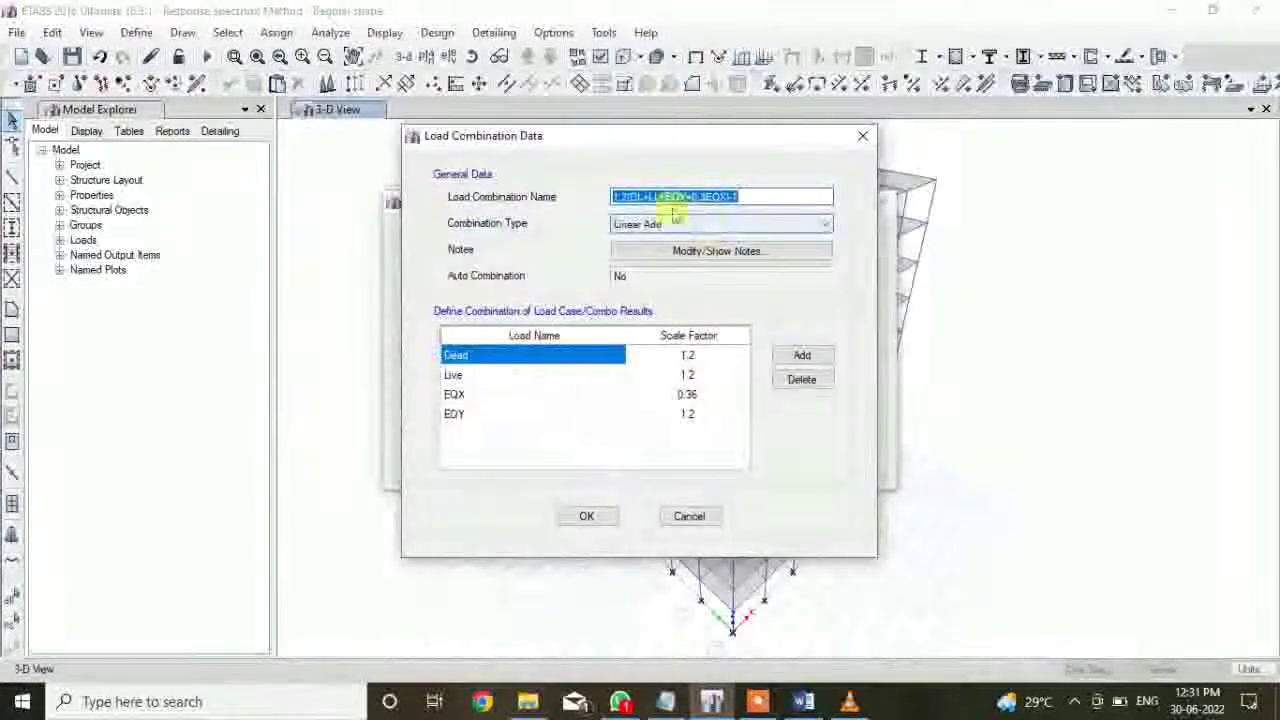
Name the copied combination 1.5(DL+EQX+0.3EQY)
{"action": "left_click", "coordinate": [628, 196]}
{"action": "key", "text": "BackSpace"}
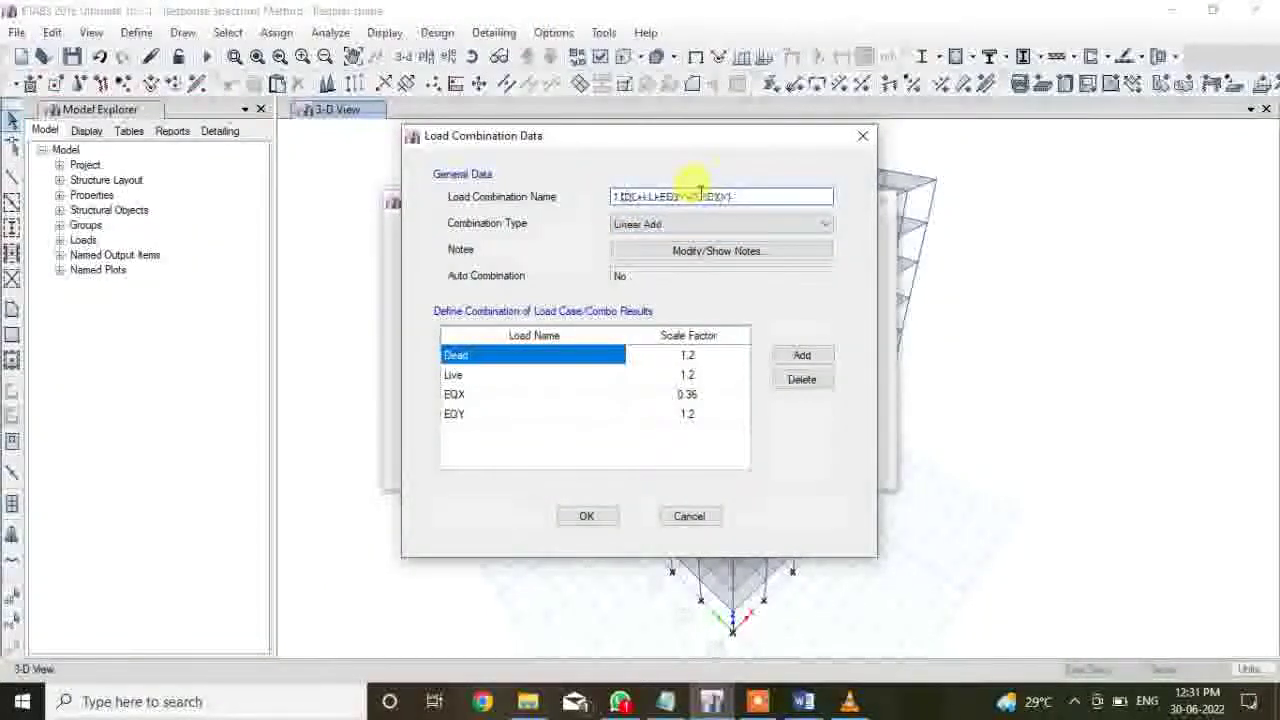
{"action": "type", "text": "5"}
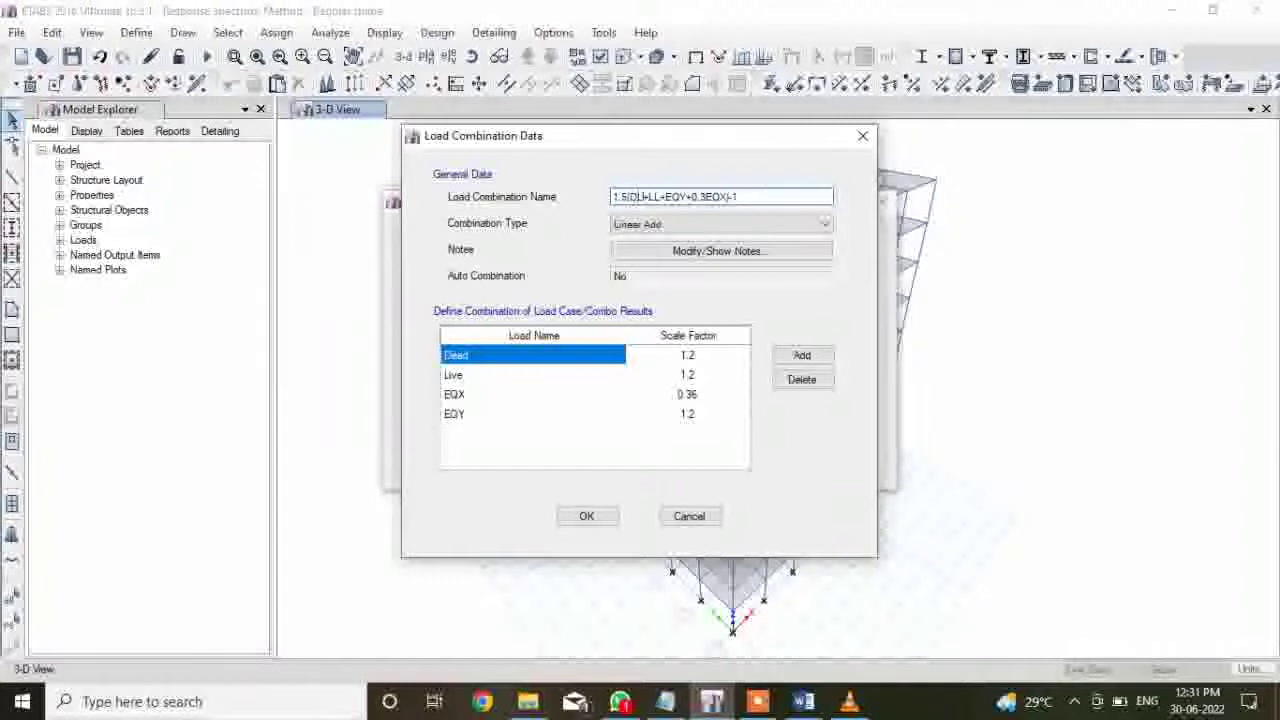
{"action": "left_click_drag", "start_coordinate": [644, 197], "coordinate": [665, 197]}
{"action": "key", "text": "Delete"}
{"action": "left_click", "coordinate": [666, 197]}
{"action": "key", "text": "Delete"}
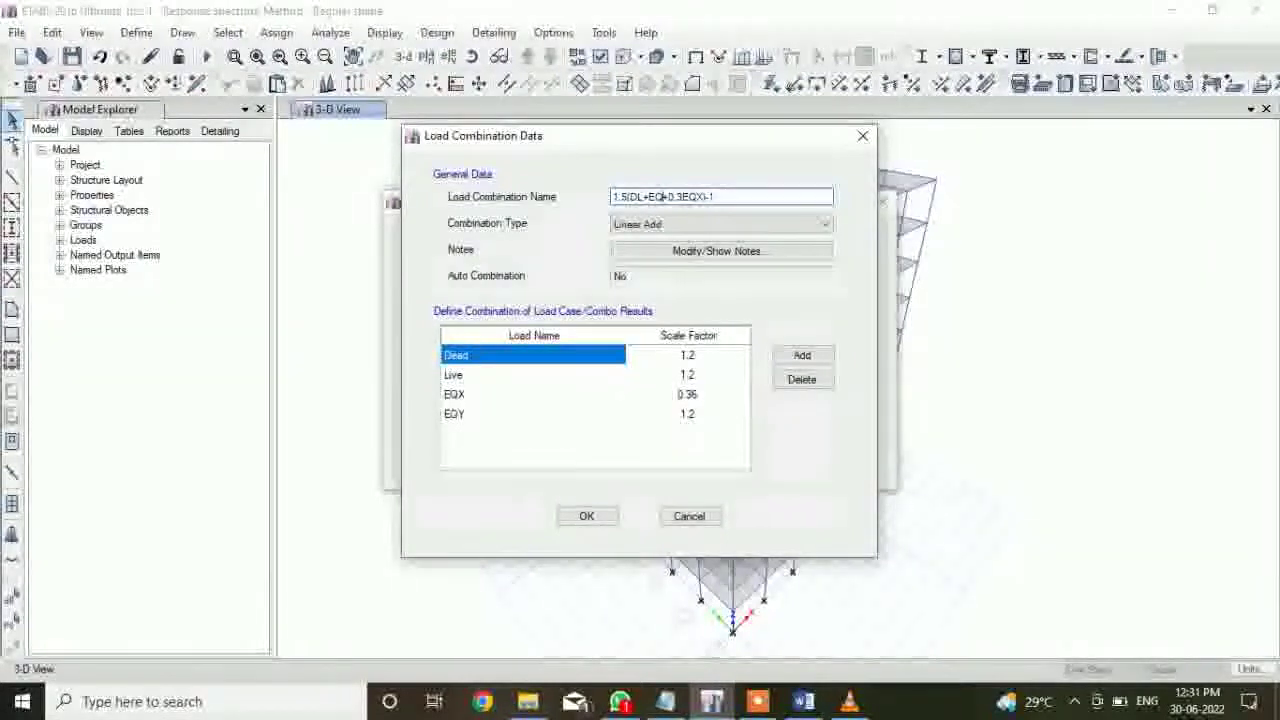
{"action": "type", "text": "X"}
{"action": "left_click", "coordinate": [709, 197]}
{"action": "key", "text": "BackSpace"}
{"action": "type", "text": "Y"}
{"action": "key", "text": "Delete"}
{"action": "key", "text": "Delete"}
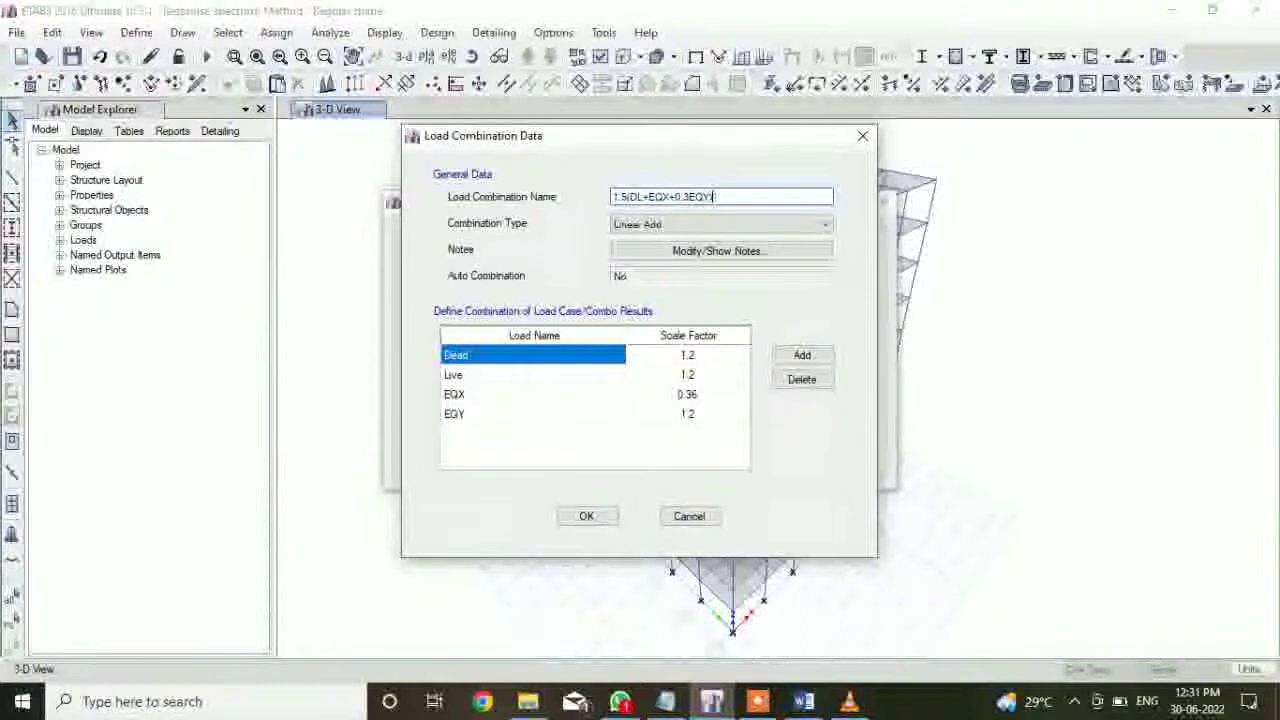
Set the scale factors to 1.5 for Dead, Live and EQX and 0.45 for EQY, and save the combination
{"action": "left_click", "coordinate": [708, 356]}
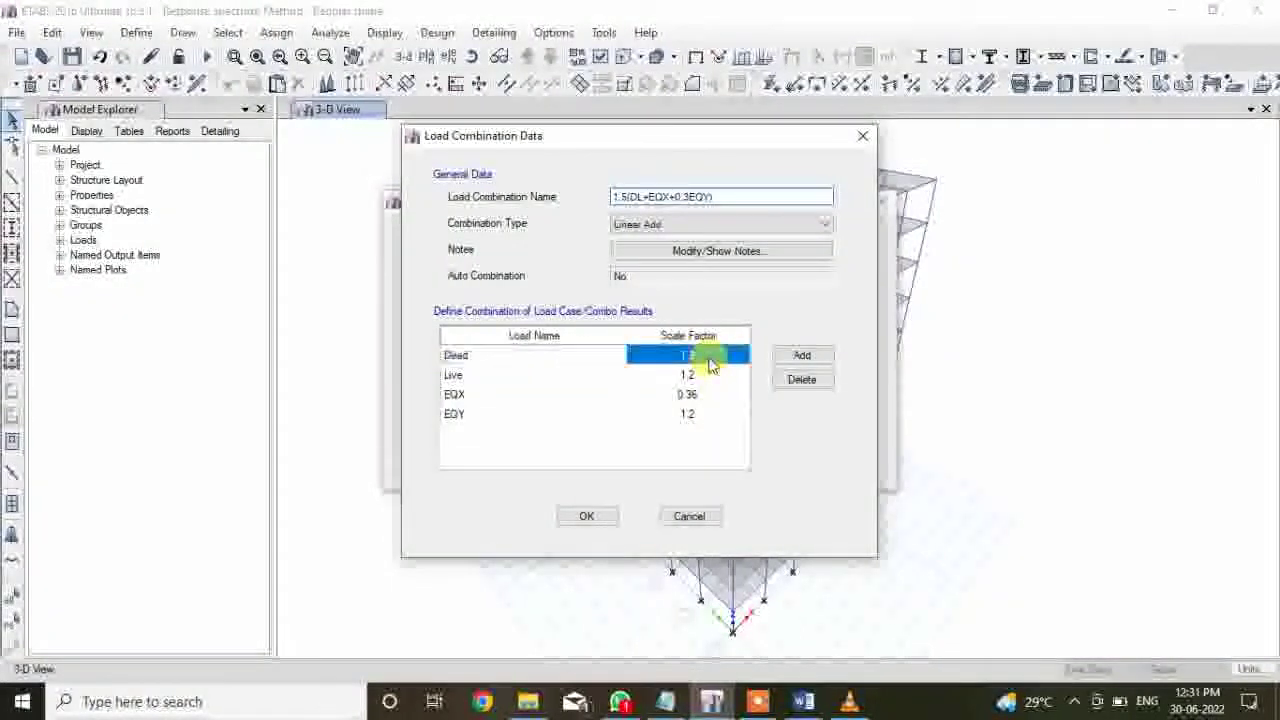
{"action": "type", "text": "1.5"}
{"action": "key", "text": "Return"}
{"action": "type", "text": "1.5"}
{"action": "key", "text": "Return"}
{"action": "key", "text": "Return"}
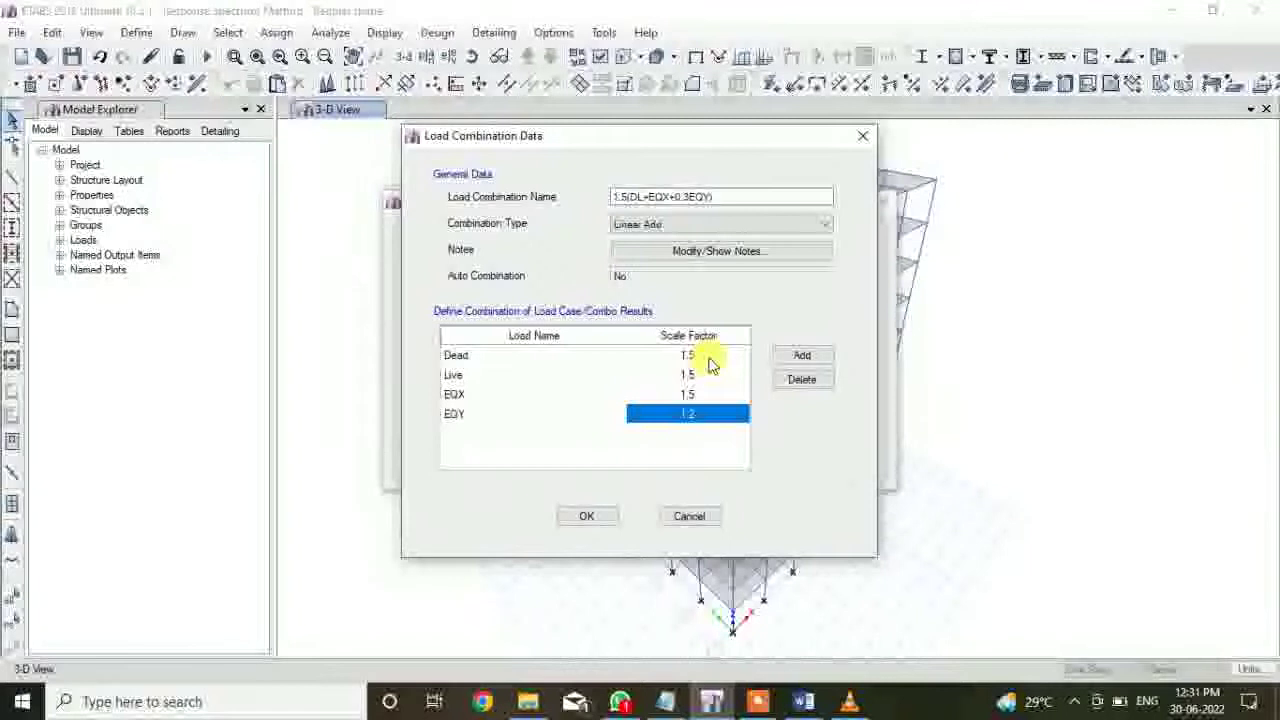
{"action": "type", "text": "0.45"}
{"action": "key", "text": "Return"}
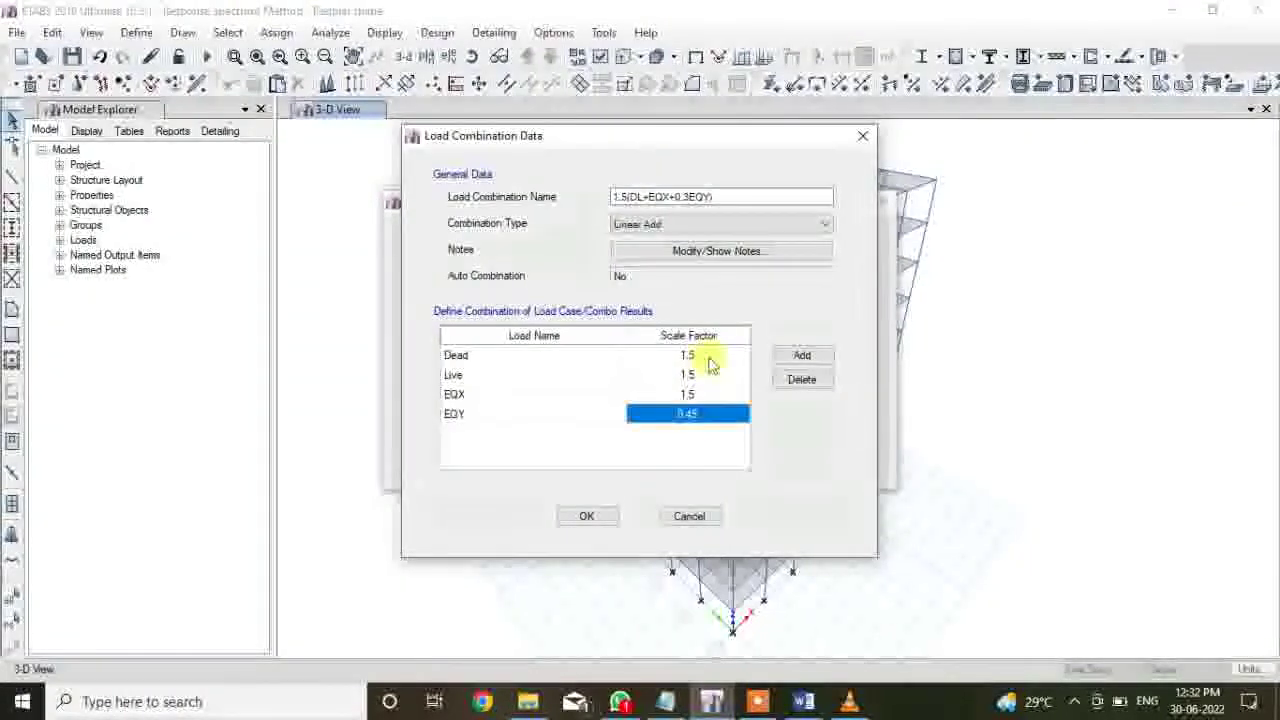
{"action": "left_click", "coordinate": [590, 515]}
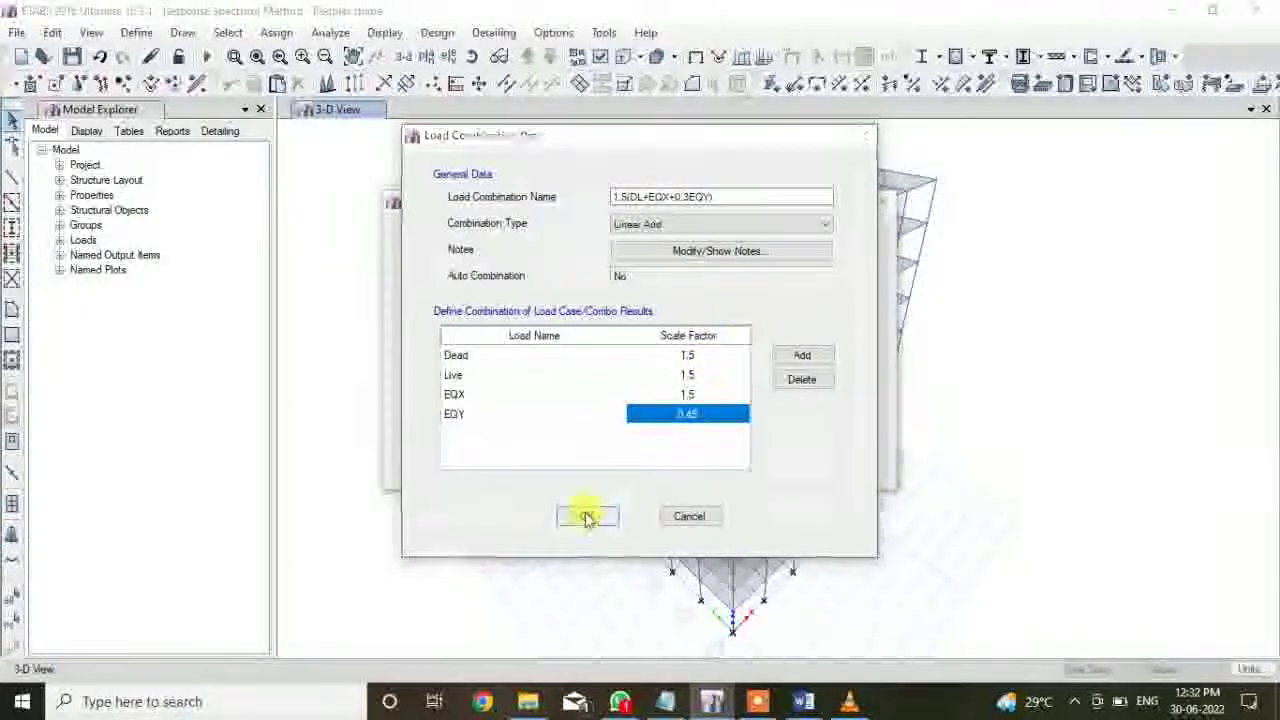
Copy the 1.5(DL+EQX+0.3EQY) combination as 1.5(DL+EQX-0.3EQY), make its EQY scale factor negative, and save it
{"action": "left_click", "coordinate": [757, 296]}
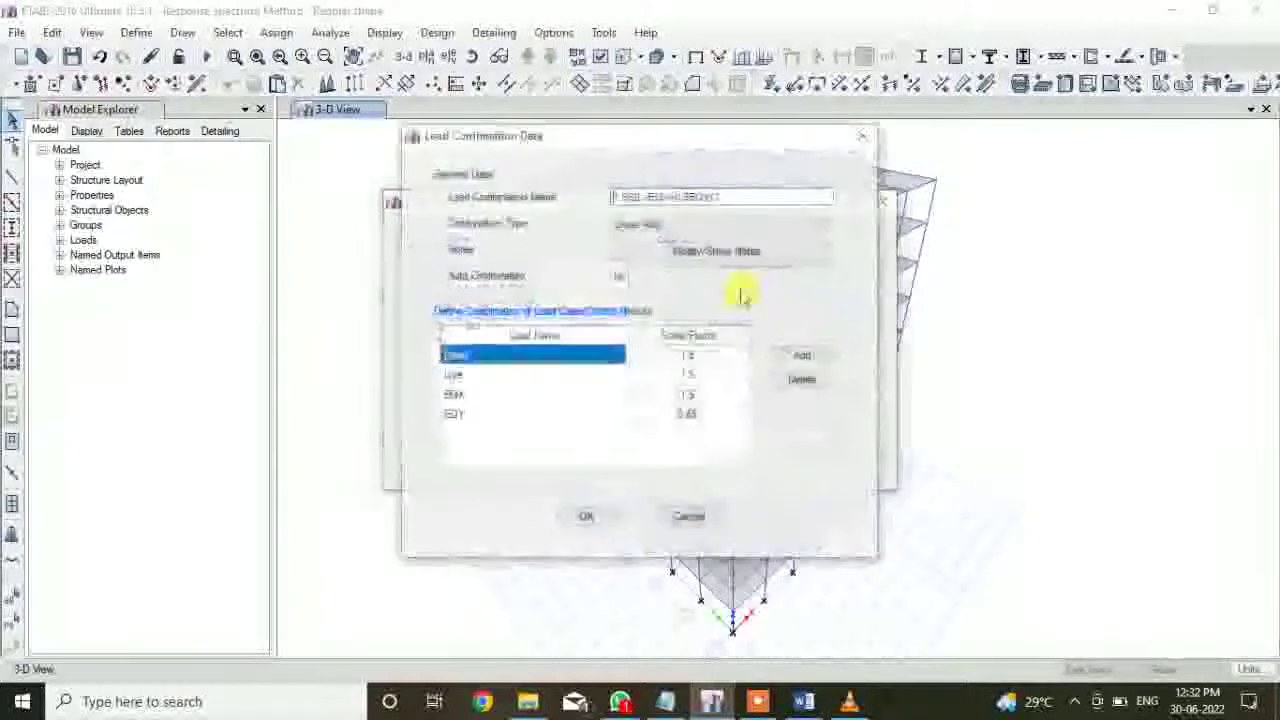
{"action": "left_click", "coordinate": [739, 196]}
{"action": "key", "text": "BackSpace"}
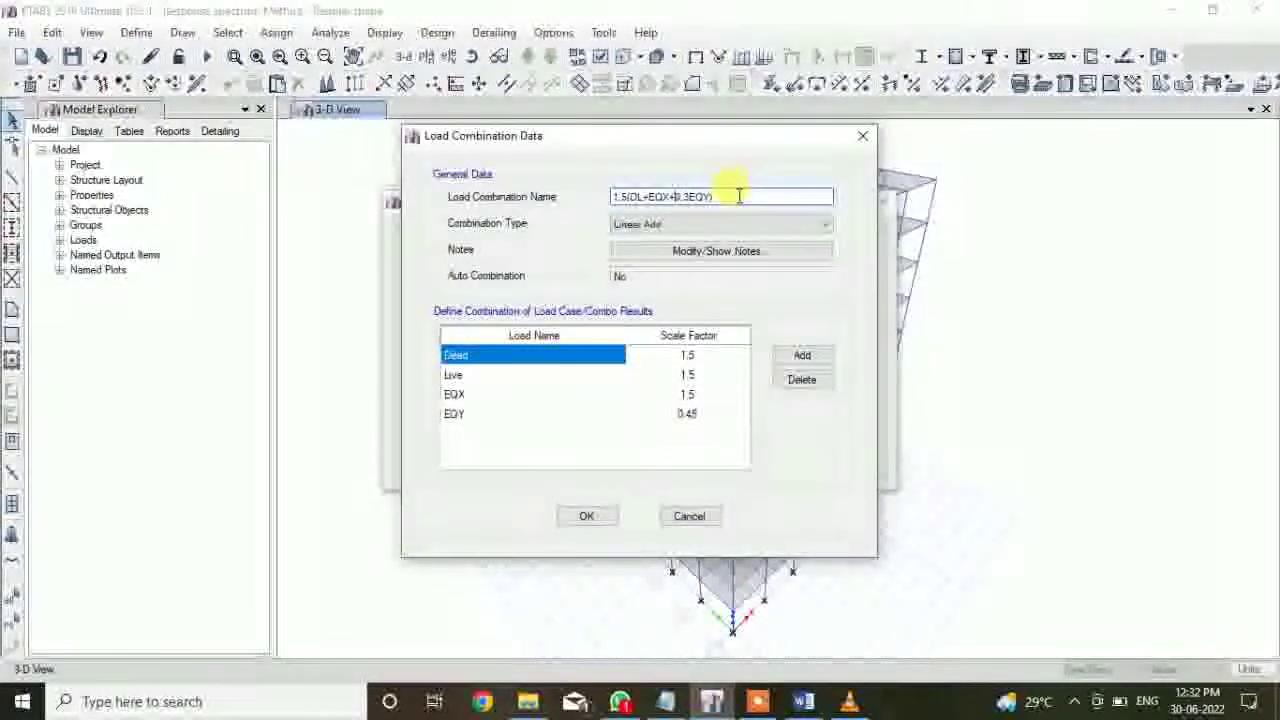
{"action": "left_click", "coordinate": [729, 414]}
{"action": "key", "text": "BackSpace"}
{"action": "type", "text": "-0"}
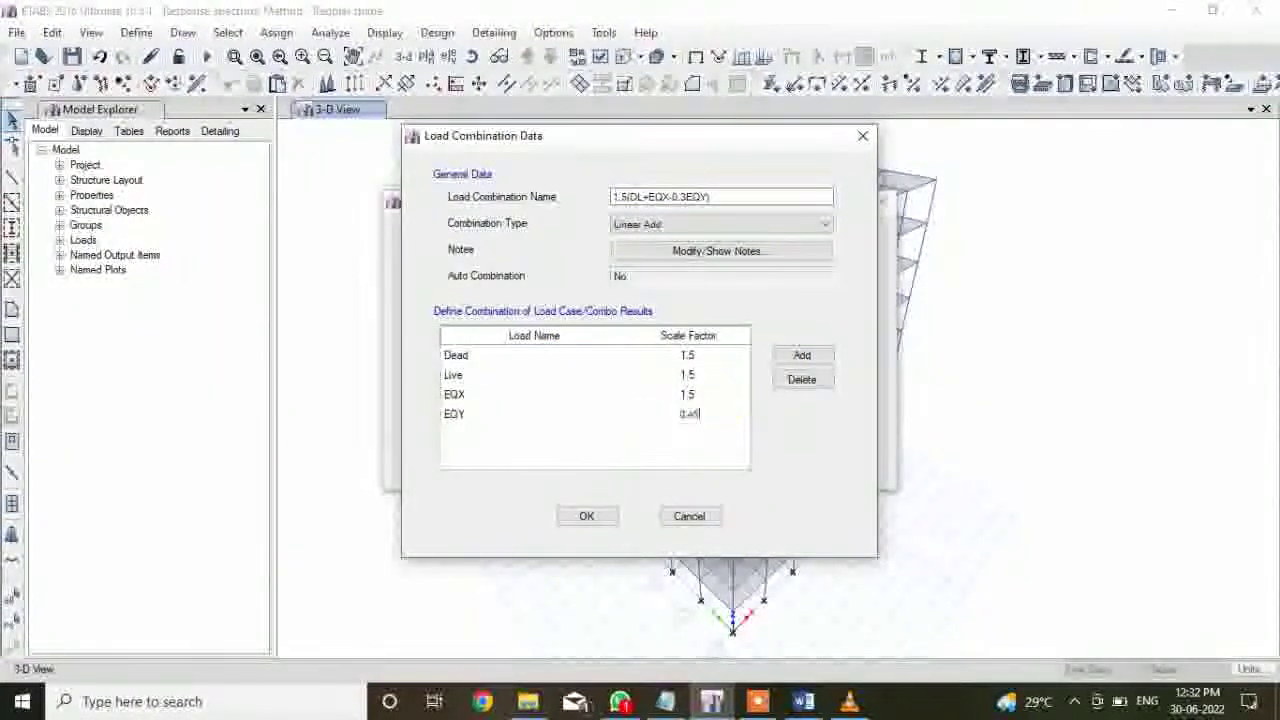
{"action": "left_click", "coordinate": [729, 416]}
{"action": "left_click", "coordinate": [578, 516]}
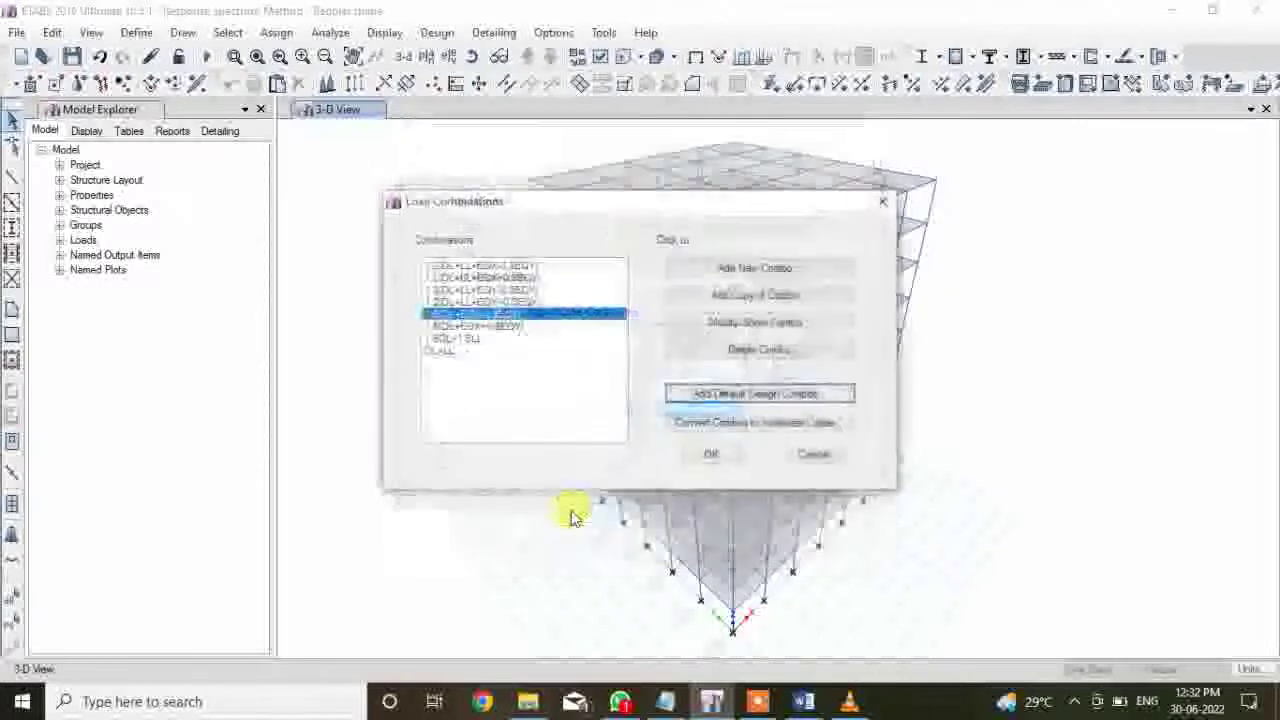
Copy the 1.5(DL+EQX+0.3EQY) combination and name the copy 1.5(DL+EQY+0.3EQX)
{"action": "left_click", "coordinate": [509, 326]}
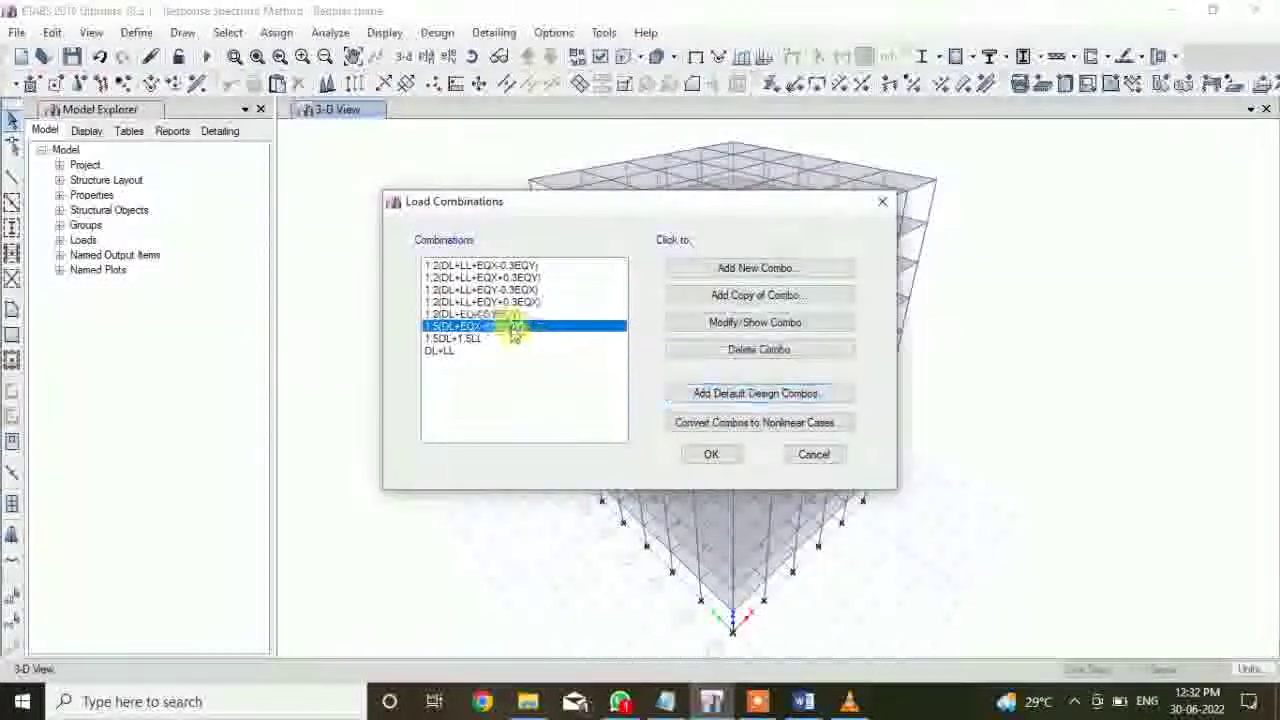
{"action": "left_click", "coordinate": [779, 294]}
{"action": "left_click", "coordinate": [738, 198]}
{"action": "key", "text": "BackSpace"}
{"action": "key", "text": "BackSpace"}
{"action": "key", "text": "BackSpace"}
{"action": "key", "text": "BackSpace"}
{"action": "type", "text": "X)"}
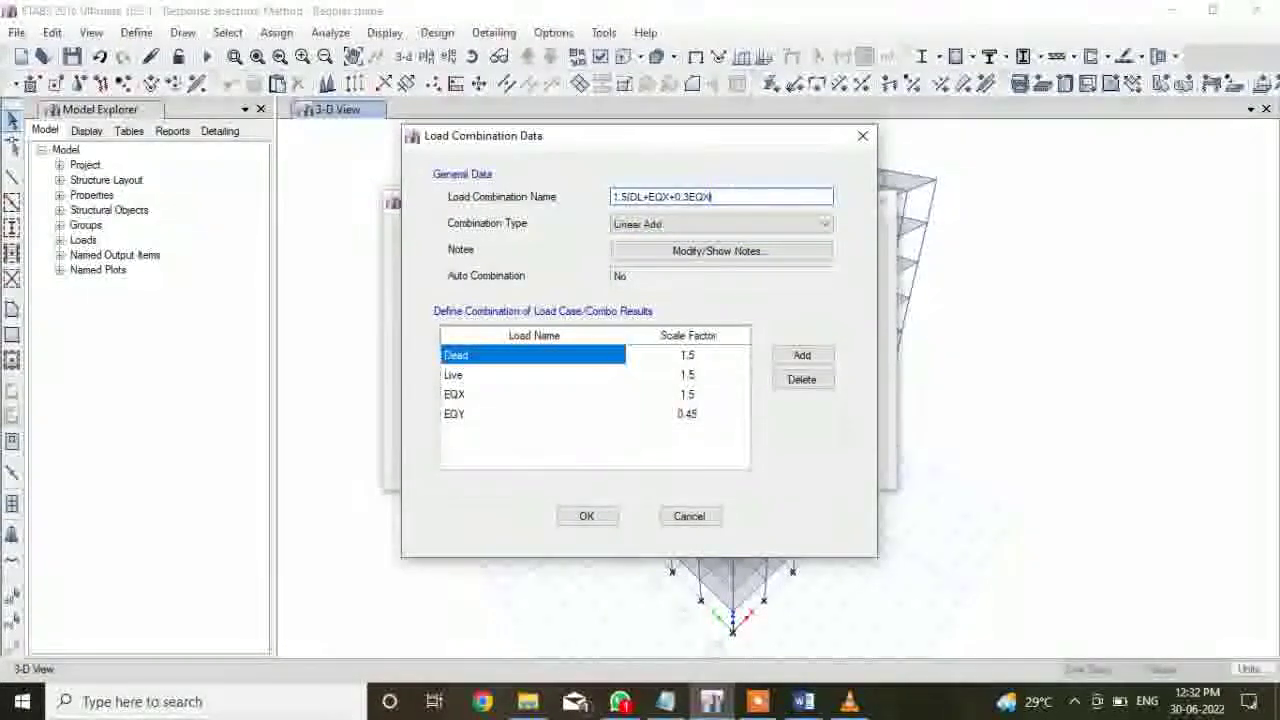
{"action": "left_click", "coordinate": [663, 197]}
{"action": "key", "text": "Delete"}
{"action": "type", "text": "Y"}
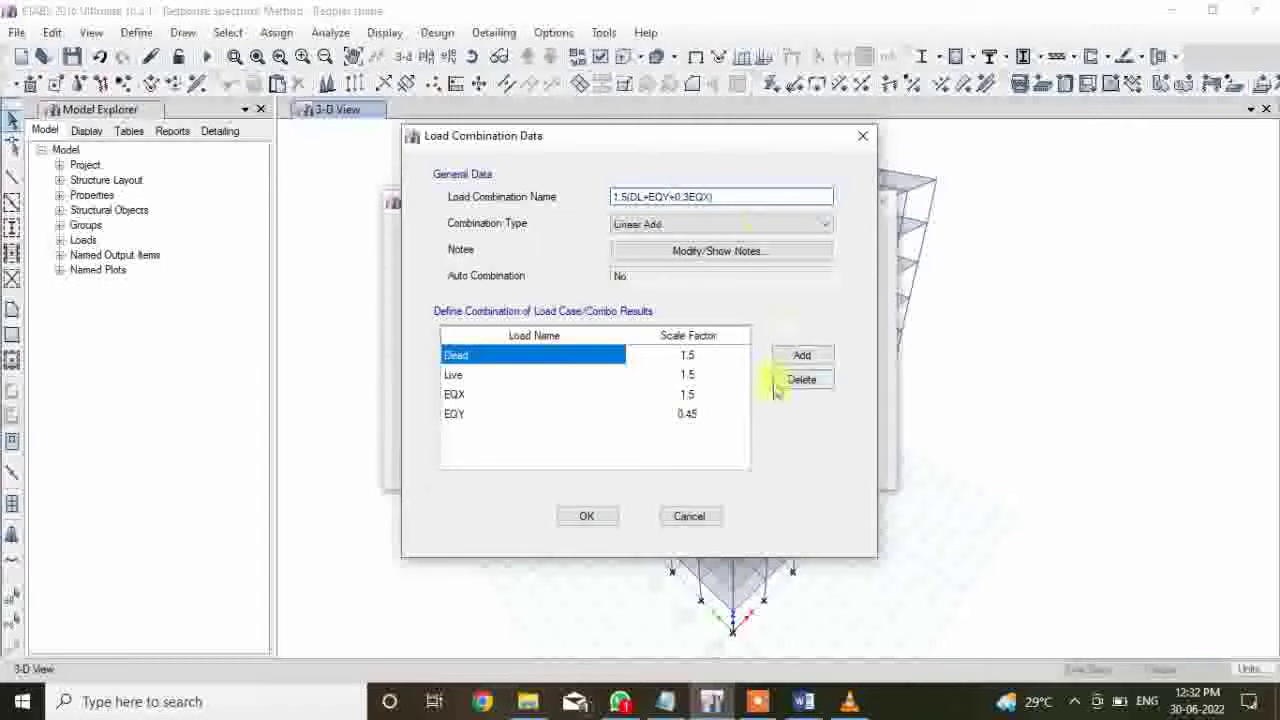
Set the scale factors of EQX to 0.45 and EQY to 1.5 in the copied combination and save it
{"action": "left_click", "coordinate": [724, 396]}
{"action": "type", "text": "0.45"}
{"action": "key", "text": "Down"}
{"action": "type", "text": "1.5"}
{"action": "key", "text": "Return"}
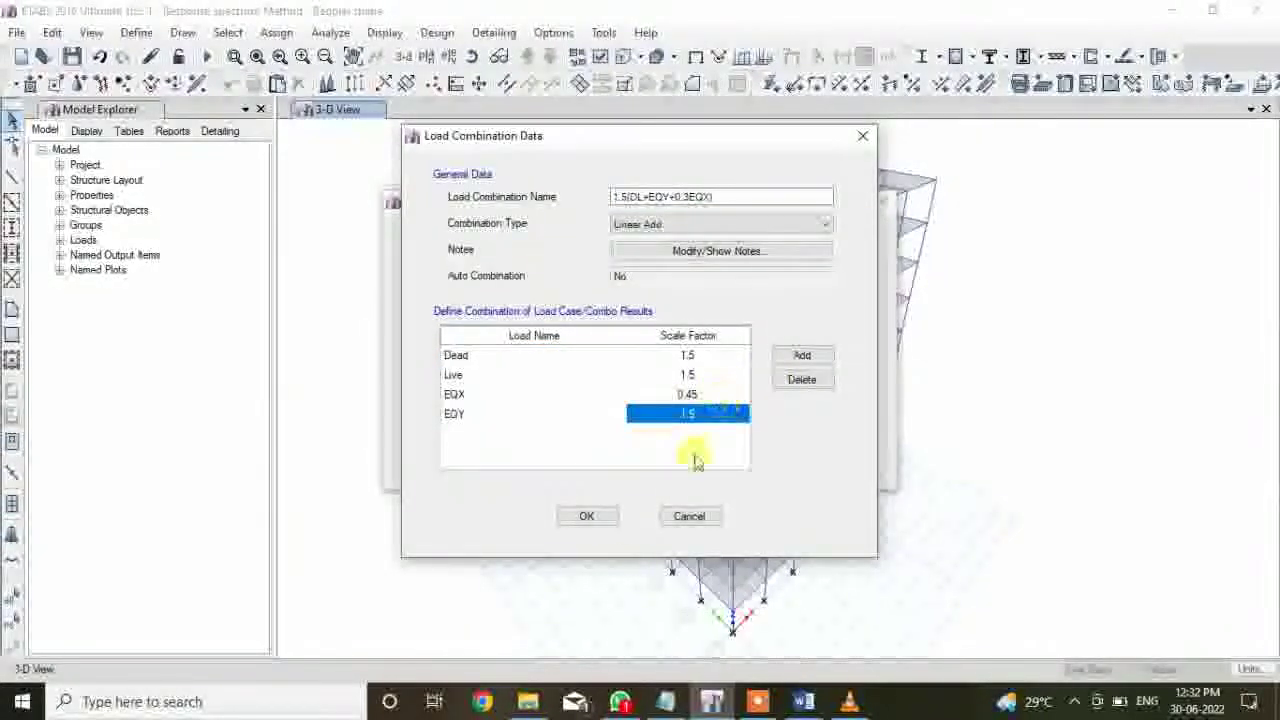
{"action": "left_click", "coordinate": [586, 516]}
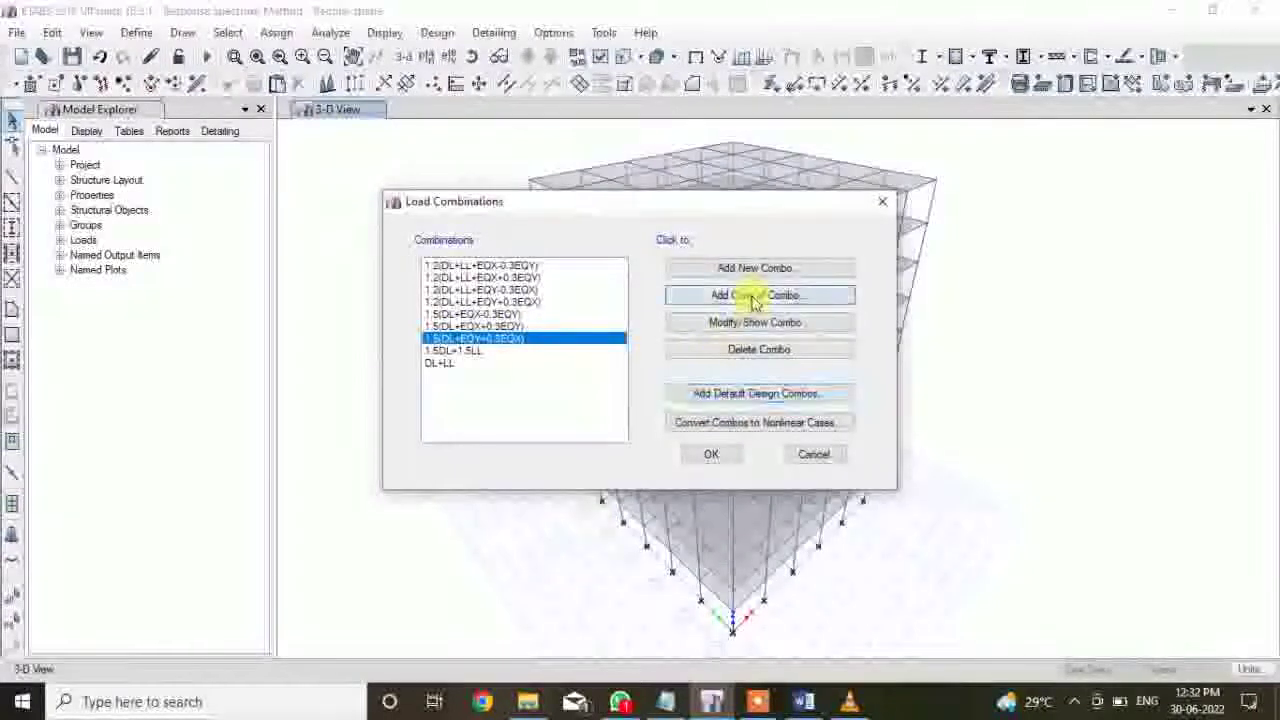
Copy the 1.5(DL+EQY+0.3EQX) combination as 1.5(DL+EQY-0.3EQX) with an EQX scale factor of -0.45, and save it
{"action": "left_click", "coordinate": [752, 295]}
{"action": "left_click", "coordinate": [733, 196]}
{"action": "key", "text": "BackSpace"}
{"action": "key", "text": "BackSpace"}
{"action": "key", "text": "BackSpace"}
{"action": "type", "text": "-0.3EQX)"}
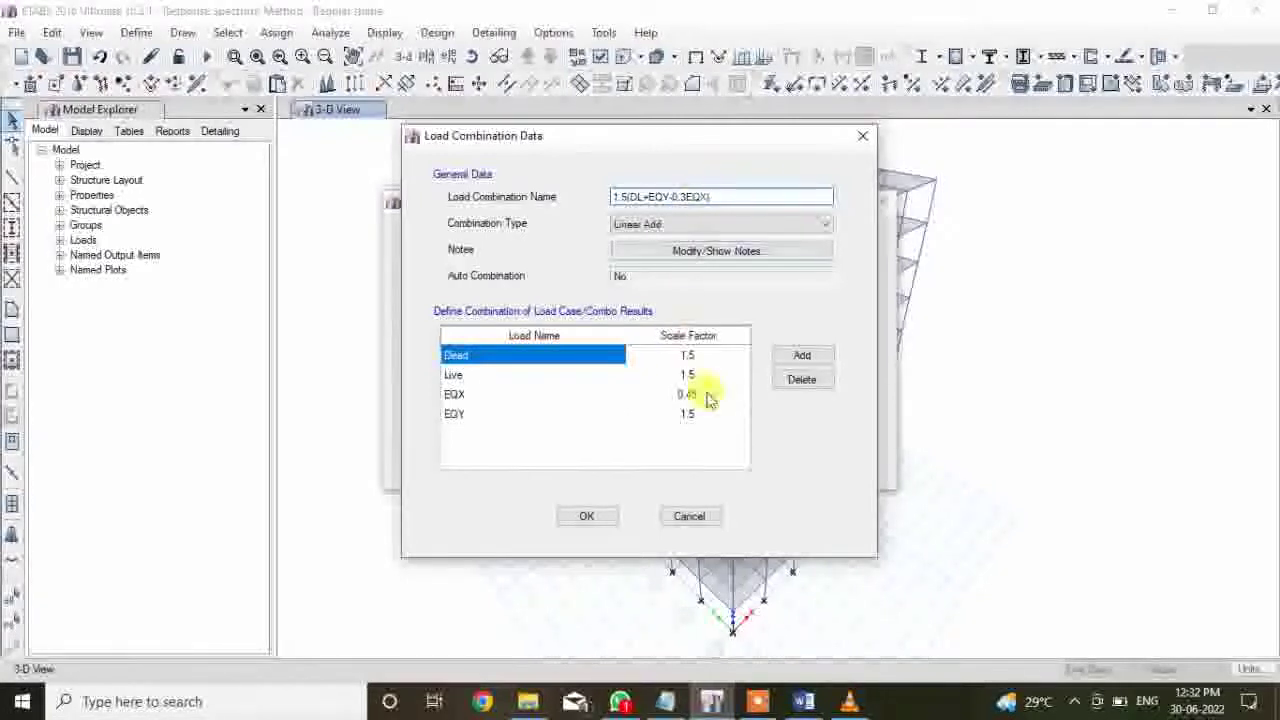
{"action": "left_click", "coordinate": [705, 395]}
{"action": "key", "text": "BackSpace"}
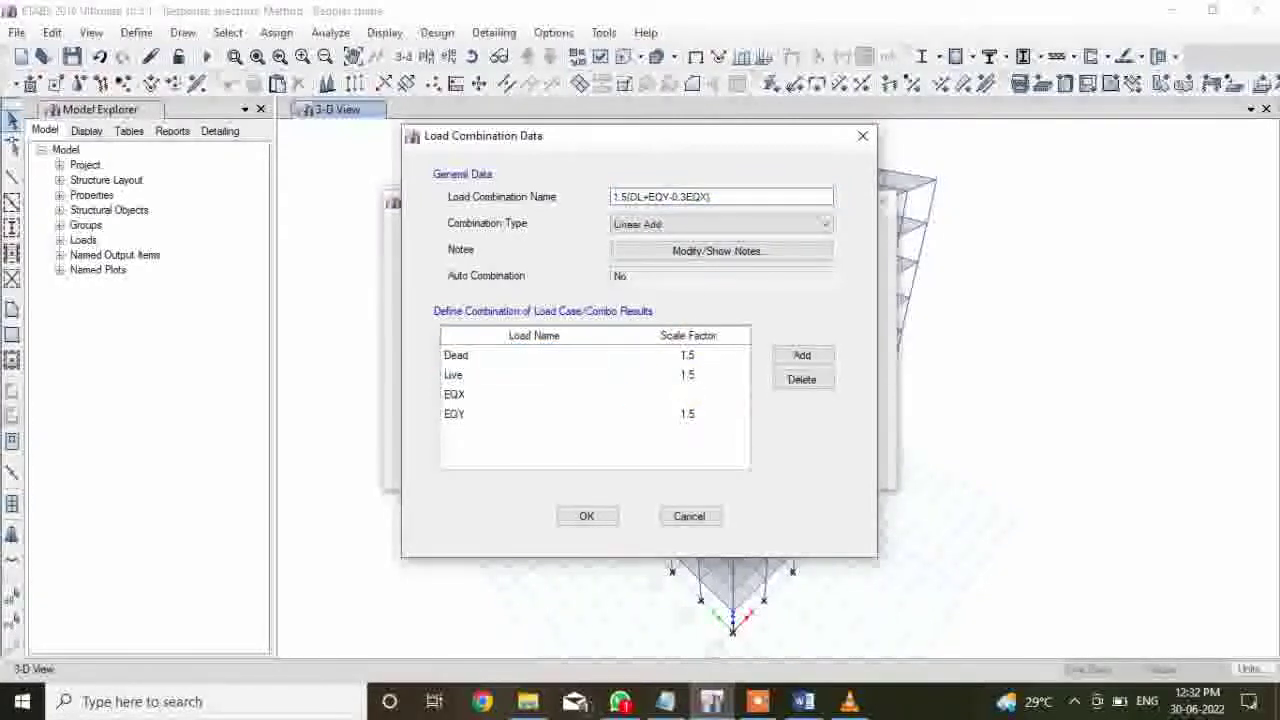
{"action": "type", "text": "-0.45"}
{"action": "key", "text": "Return"}
{"action": "left_click", "coordinate": [587, 516]}
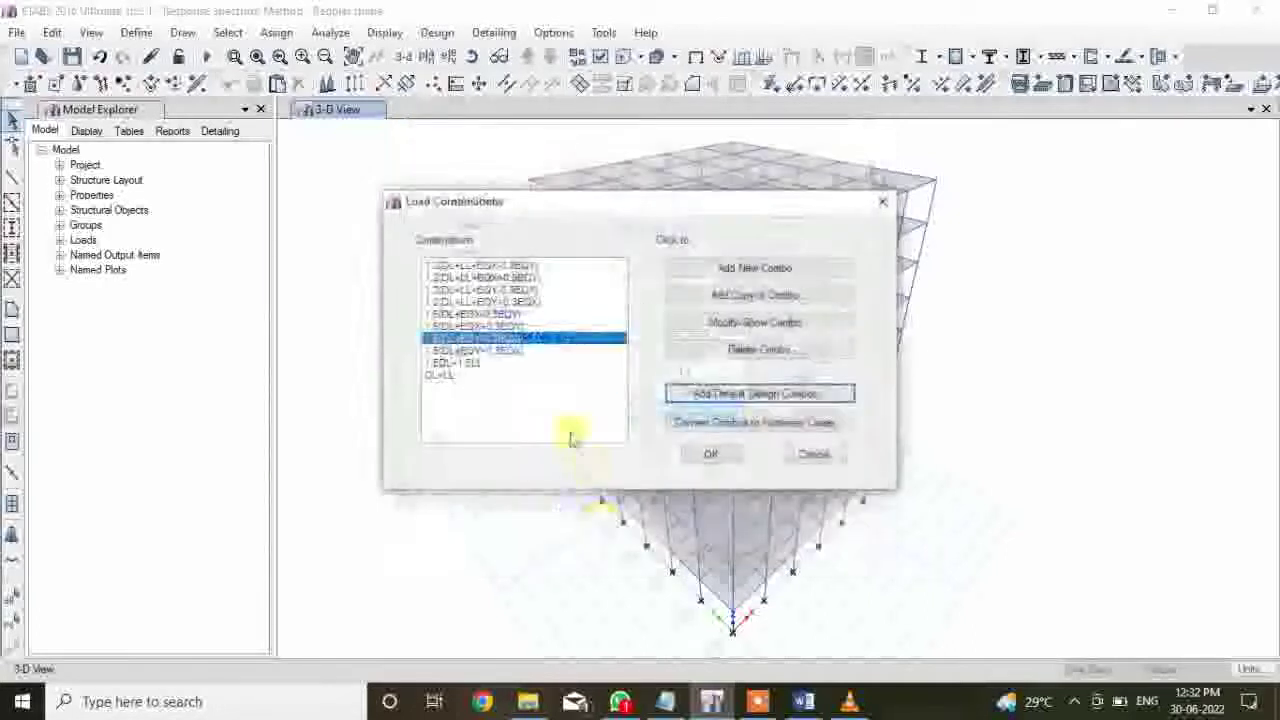
Copy the 1.5(DL+EQY+0.3EQX) combination and name the copy 0.9DL+1.5(EQX+0.3EQY), following the Notepad list
{"action": "left_click", "coordinate": [745, 332]}
{"action": "left_click", "coordinate": [860, 140]}
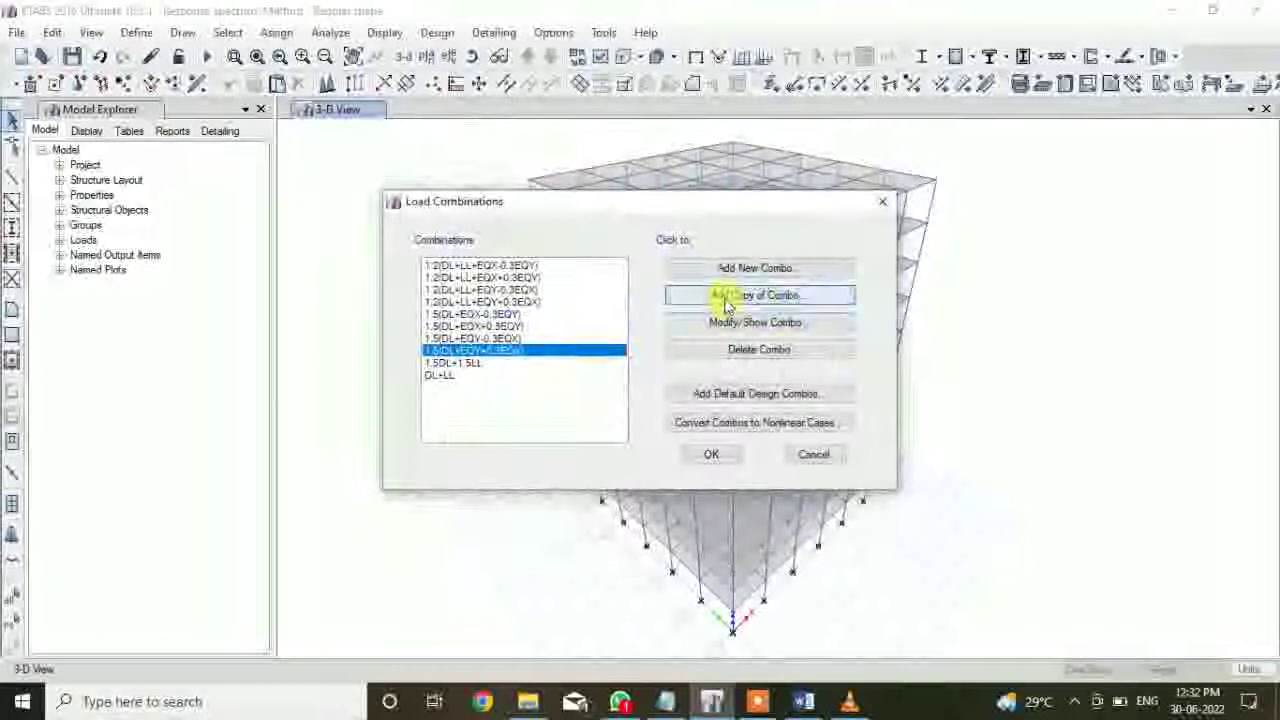
{"action": "left_click", "coordinate": [722, 297]}
{"action": "left_click_drag", "start_coordinate": [652, 197], "coordinate": [707, 196]}
{"action": "double_click", "coordinate": [622, 197]}
{"action": "type", "text": "0.9DL+EQY+0.3EQX)-1"}
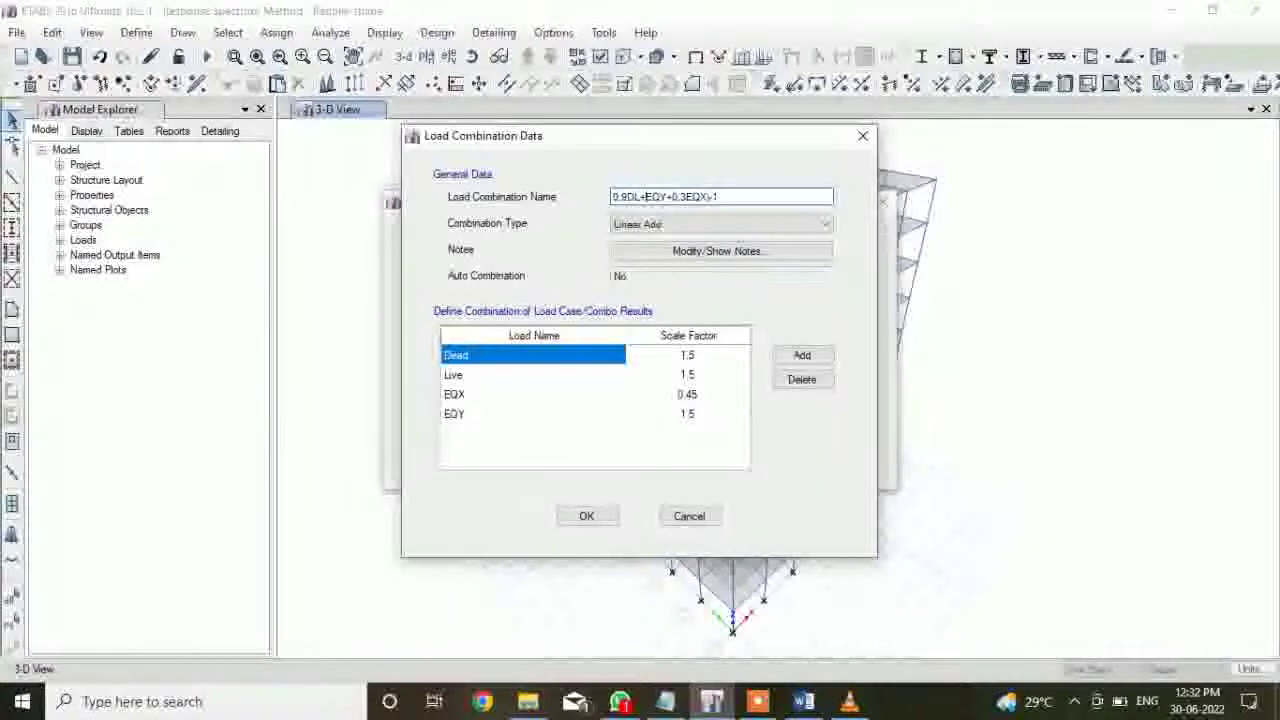
{"action": "left_click", "coordinate": [651, 197]}
{"action": "type", "text": "1.5("}
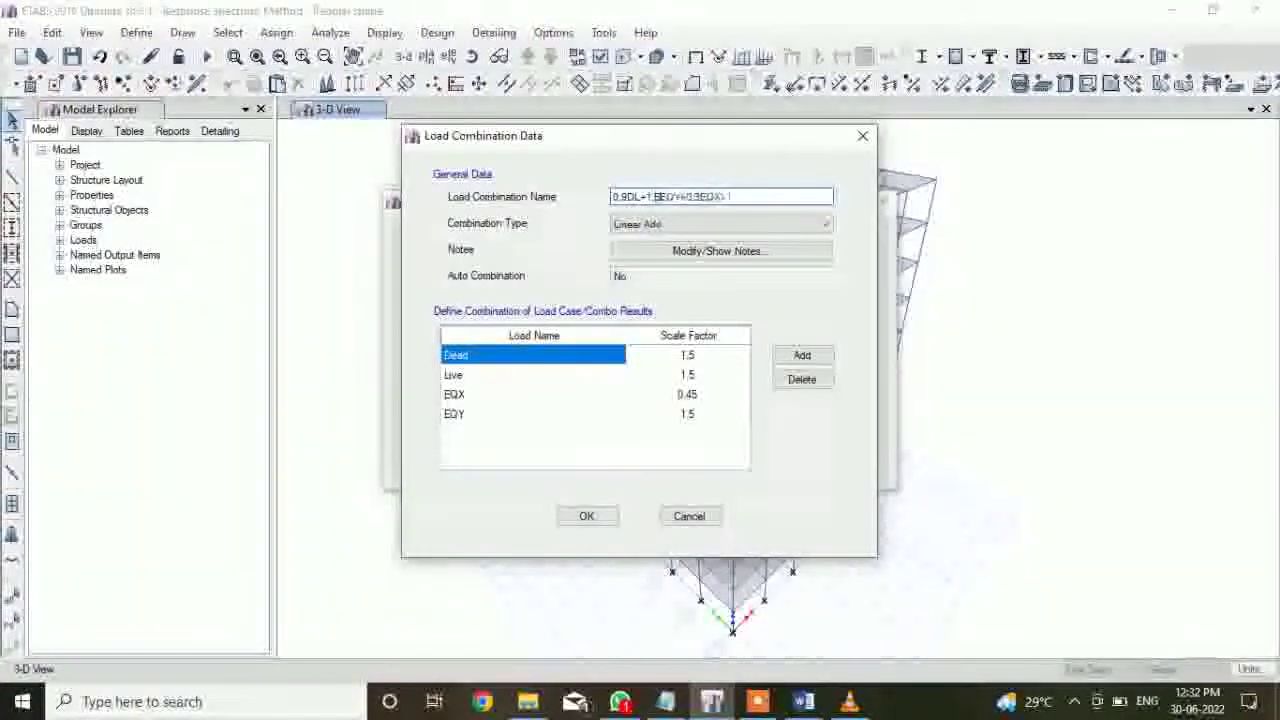
{"action": "left_click", "coordinate": [663, 703]}
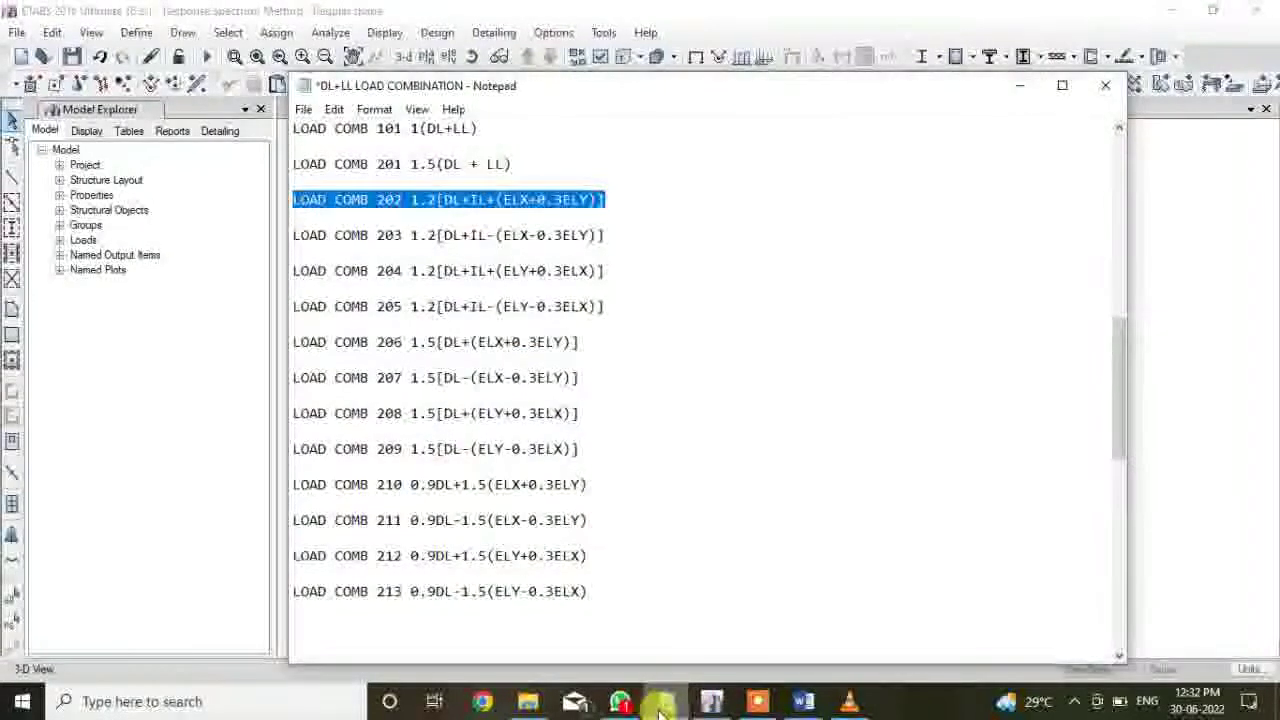
{"action": "left_click", "coordinate": [660, 703]}
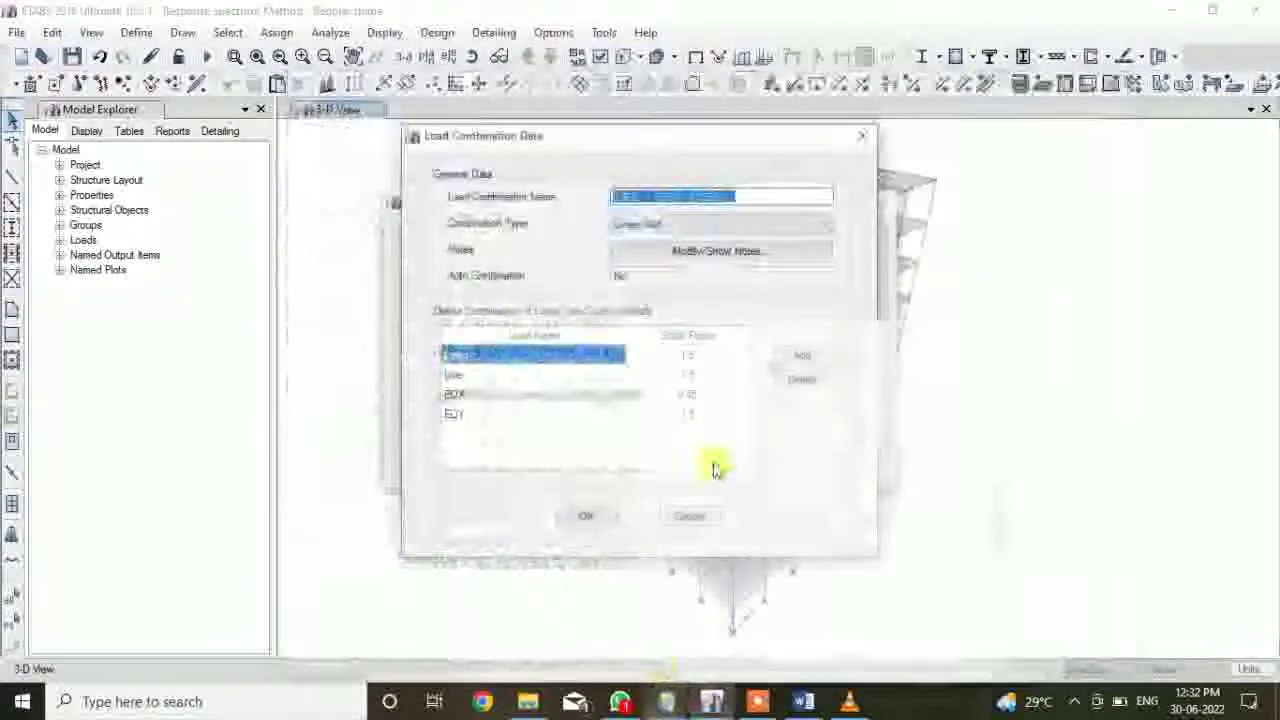
{"action": "left_click", "coordinate": [693, 197]}
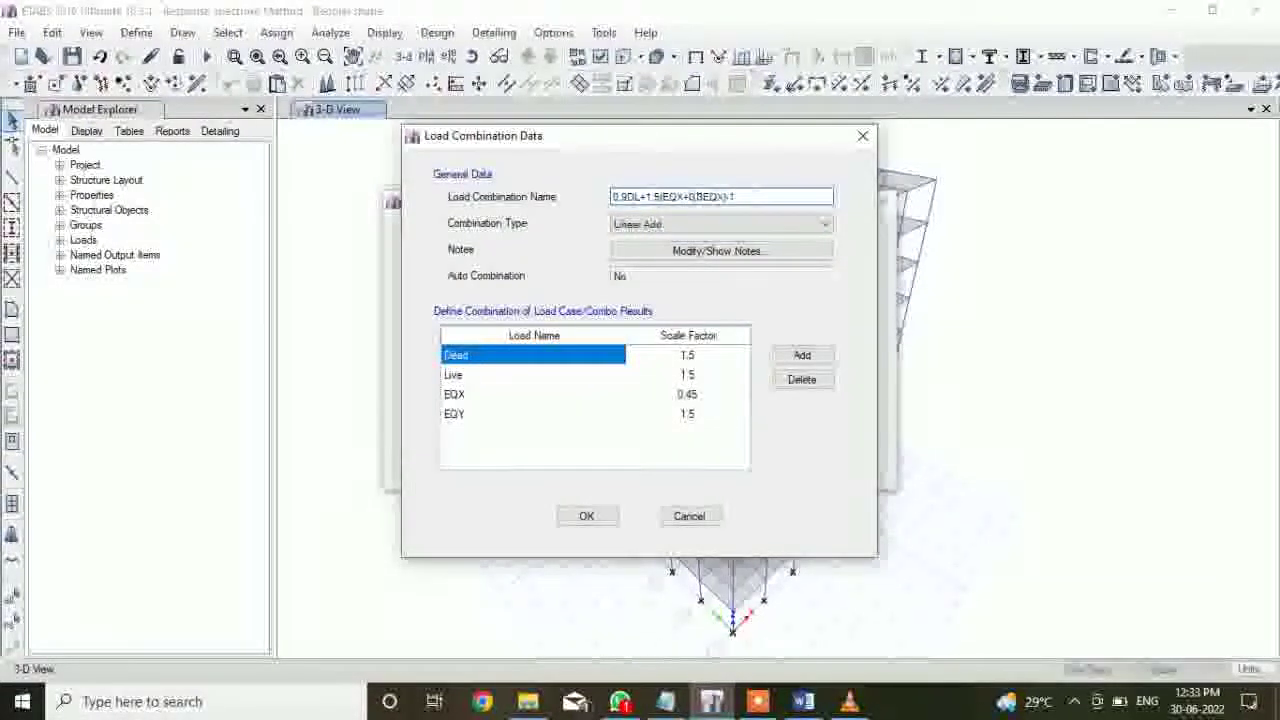
{"action": "key", "text": "BackSpace"}
{"action": "type", "text": "Y"}
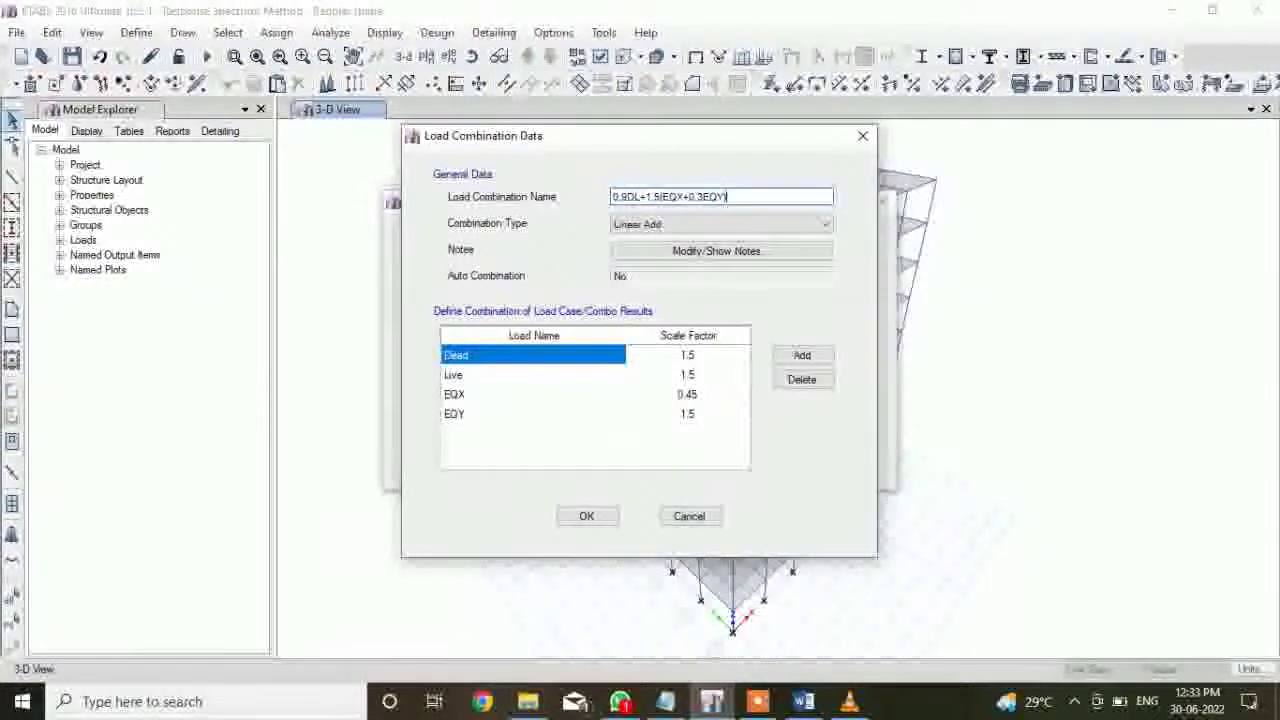
Remove Live from the 0.9DL+1.5(EQX+0.3EQY) combination, set Dead to 0.9, EQX to 1.5 and EQY to 0.45, and save it
{"action": "left_click", "coordinate": [697, 376]}
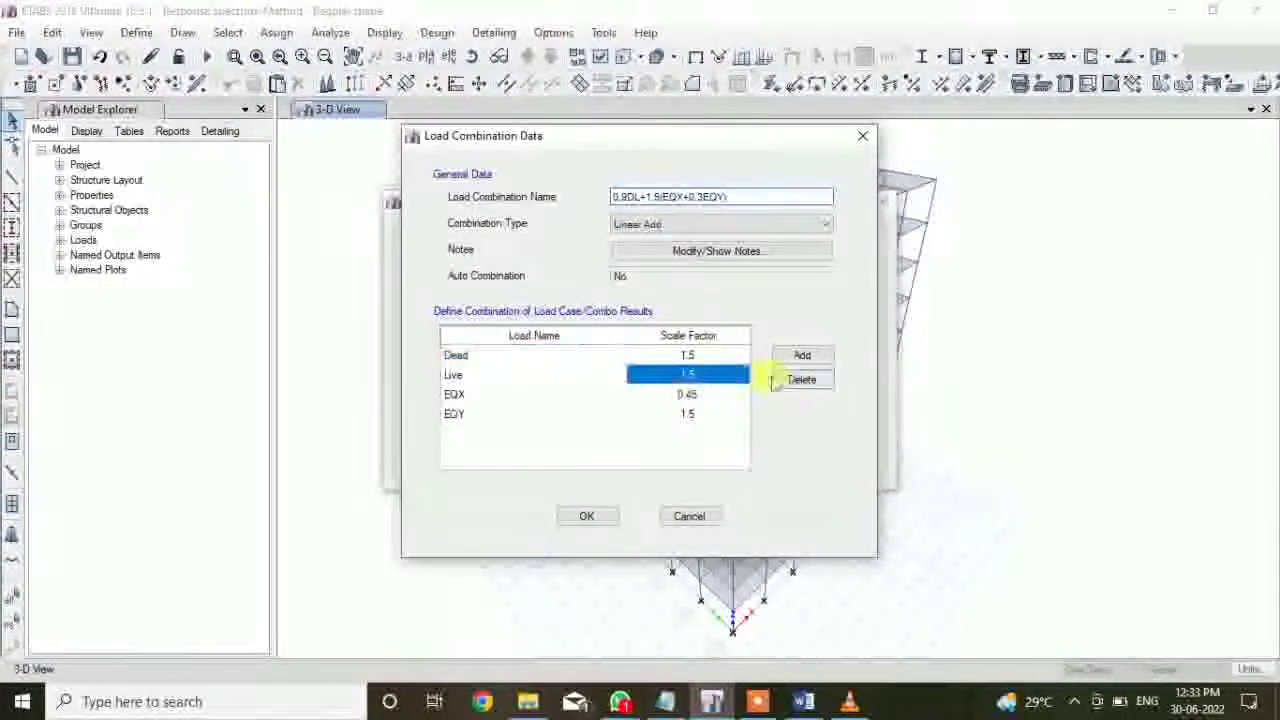
{"action": "left_click", "coordinate": [800, 380]}
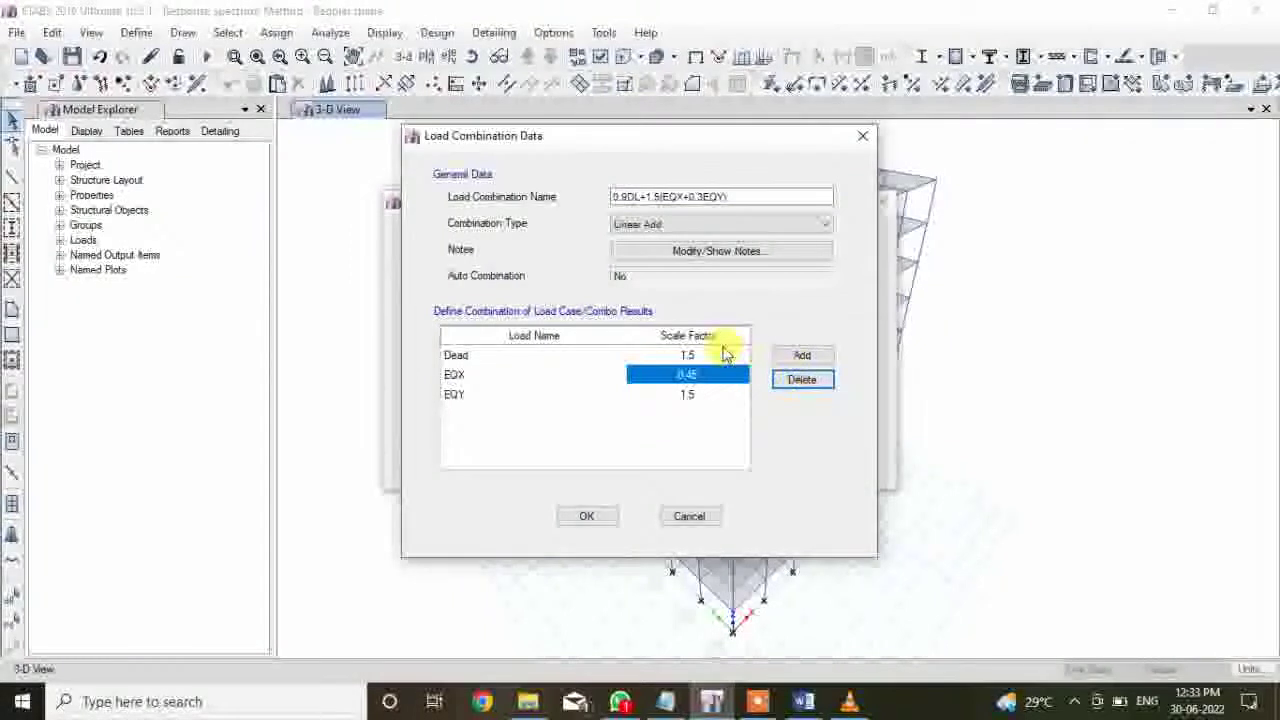
{"action": "left_click", "coordinate": [723, 353]}
{"action": "type", "text": "0.9"}
{"action": "key", "text": "Return"}
{"action": "type", "text": "1.5"}
{"action": "key", "text": "Return"}
{"action": "type", "text": "0"}
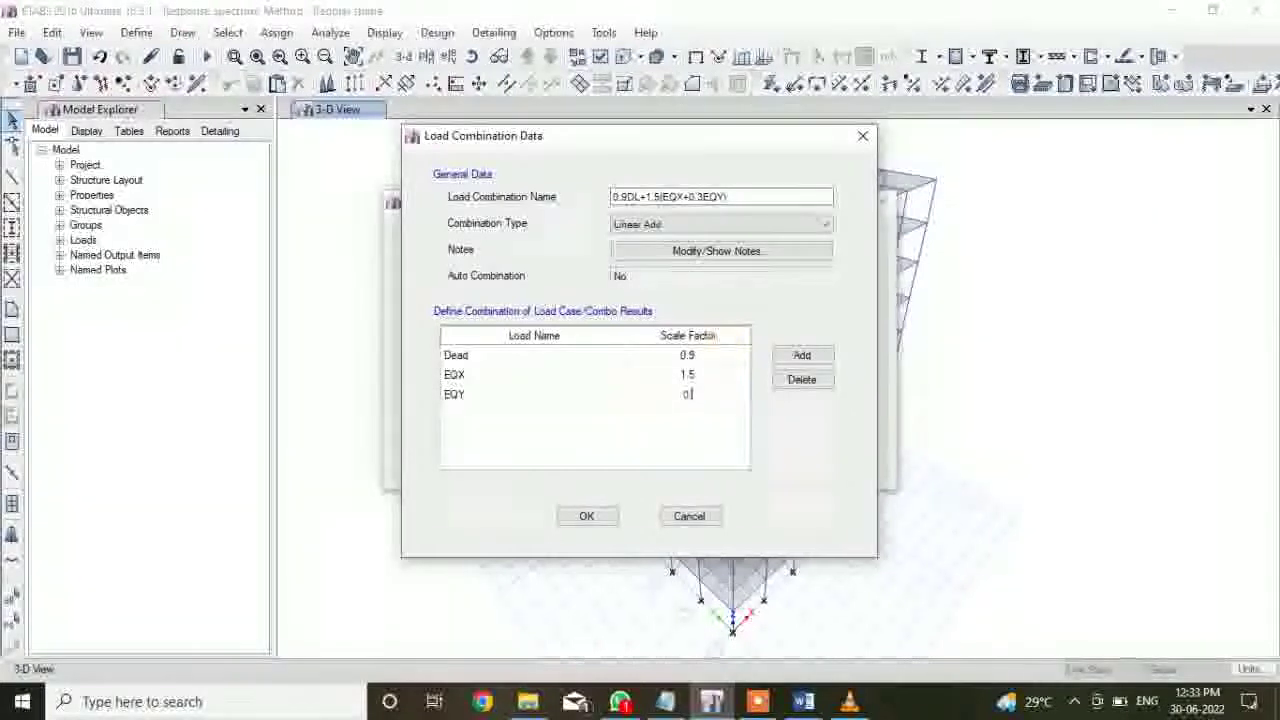
{"action": "type", "text": ".45"}
{"action": "key", "text": "Return"}
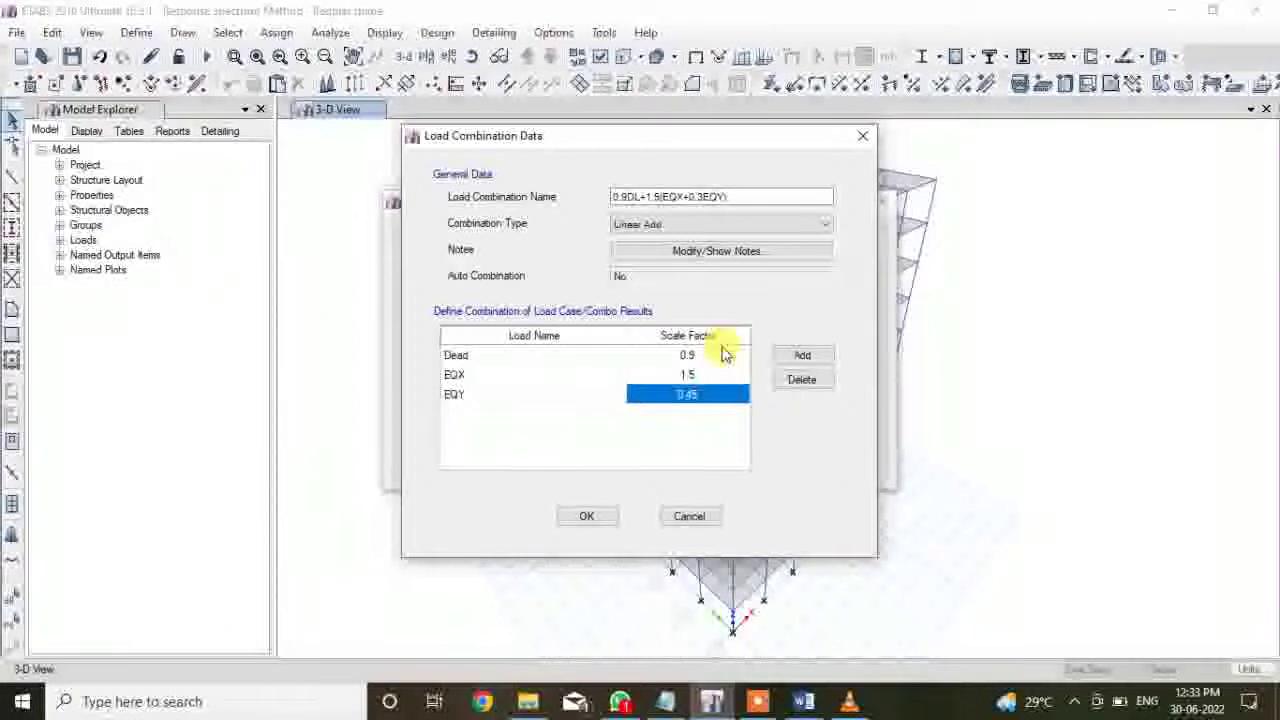
{"action": "left_click", "coordinate": [587, 516]}
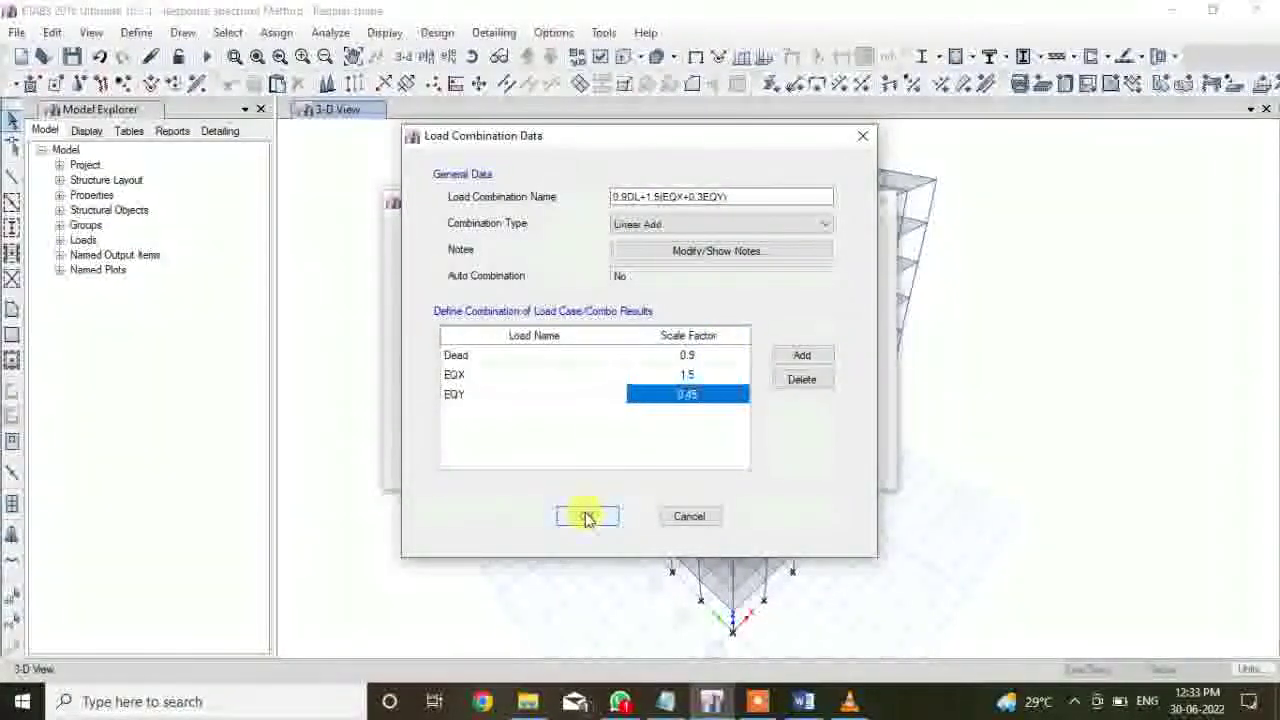
{"action": "left_click", "coordinate": [587, 516]}
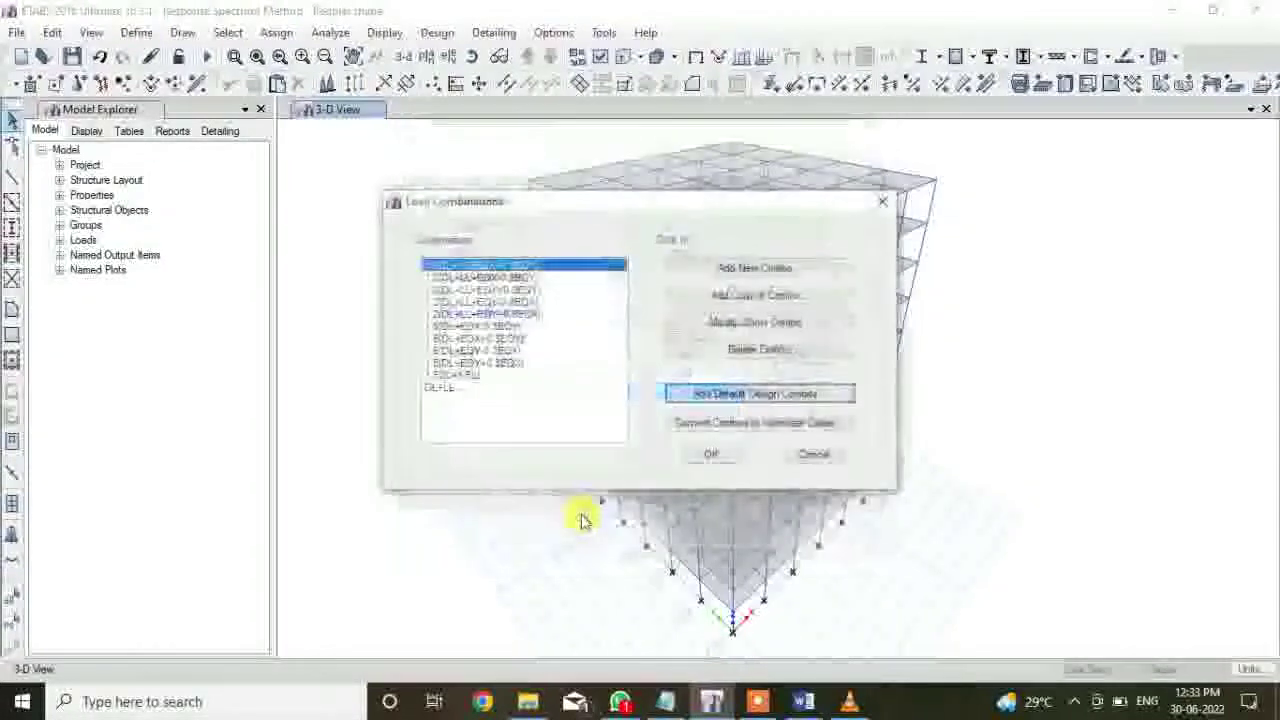
Copy the combination as 0.9DL+1.5(EQX-0.3EQY) with an EQY scale factor of -0.45, and save it
{"action": "left_click", "coordinate": [771, 294]}
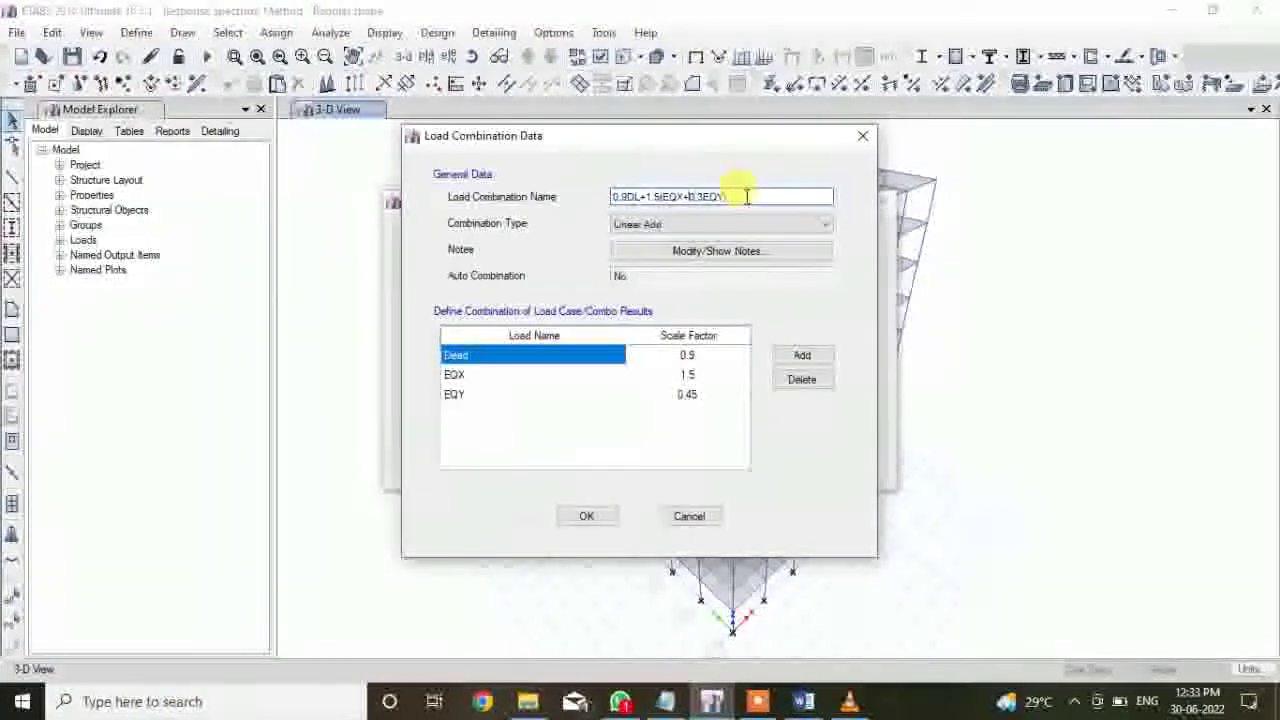
{"action": "left_click", "coordinate": [690, 393]}
{"action": "left_click", "coordinate": [690, 393]}
{"action": "type", "text": "0.45"}
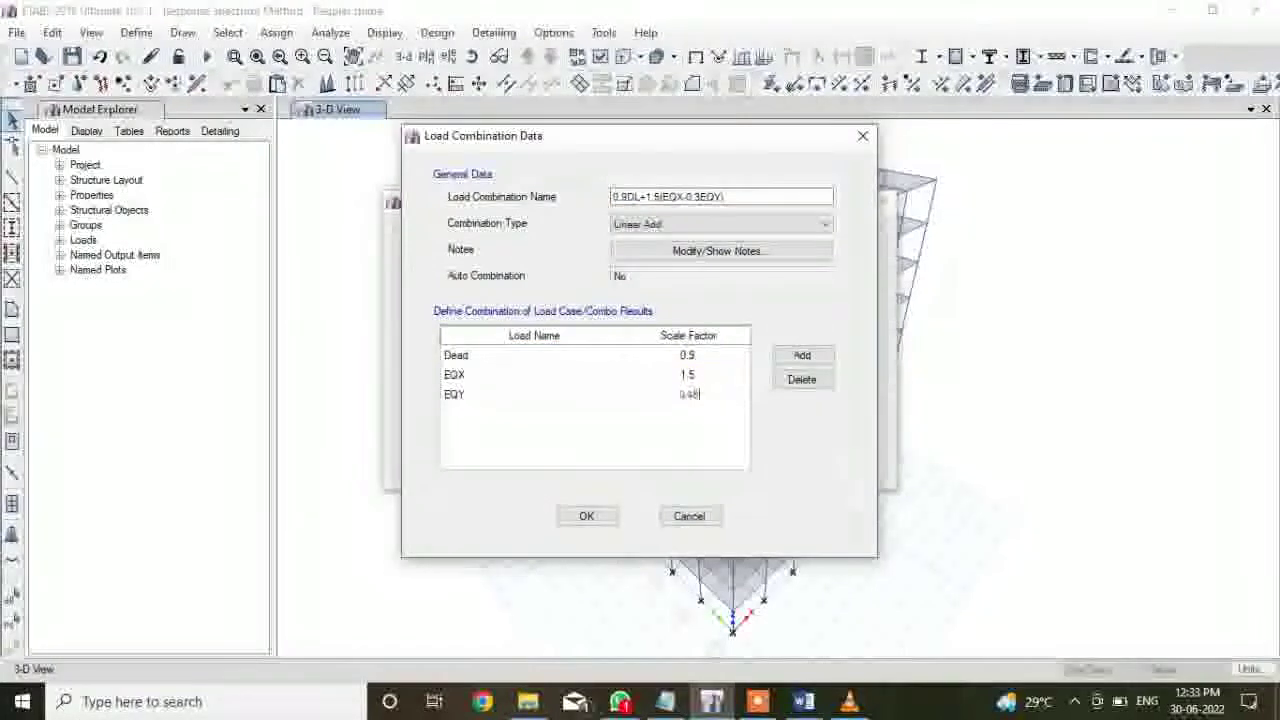
{"action": "key", "text": "Return"}
{"action": "left_click", "coordinate": [586, 515]}
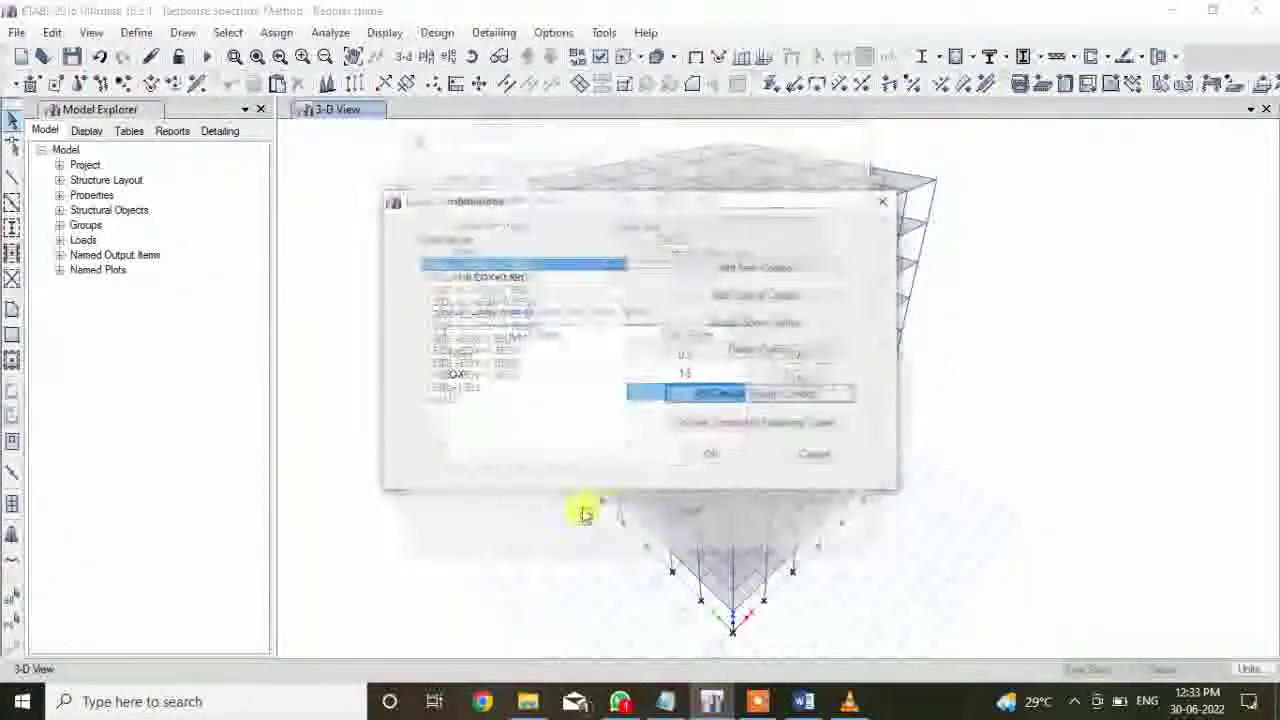
Check the 0.9DL load combinations in the Notepad list
{"action": "left_click", "coordinate": [666, 702]}
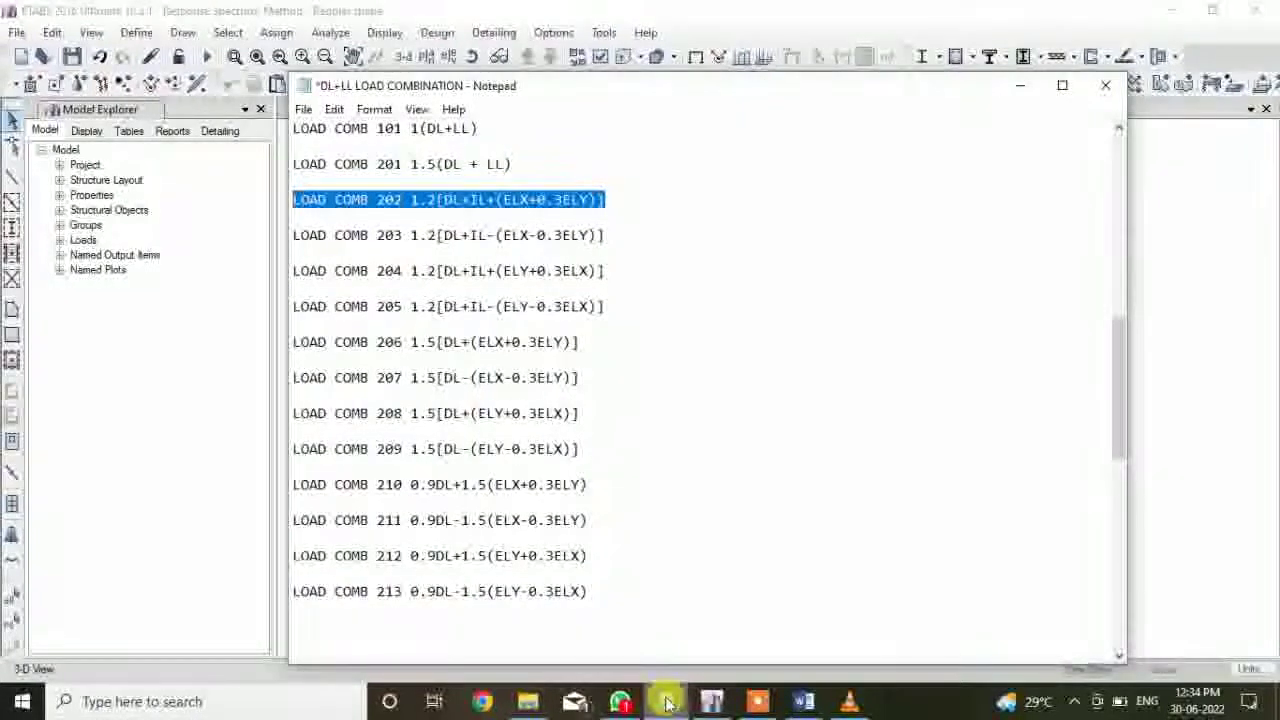
{"action": "left_click", "coordinate": [668, 704]}
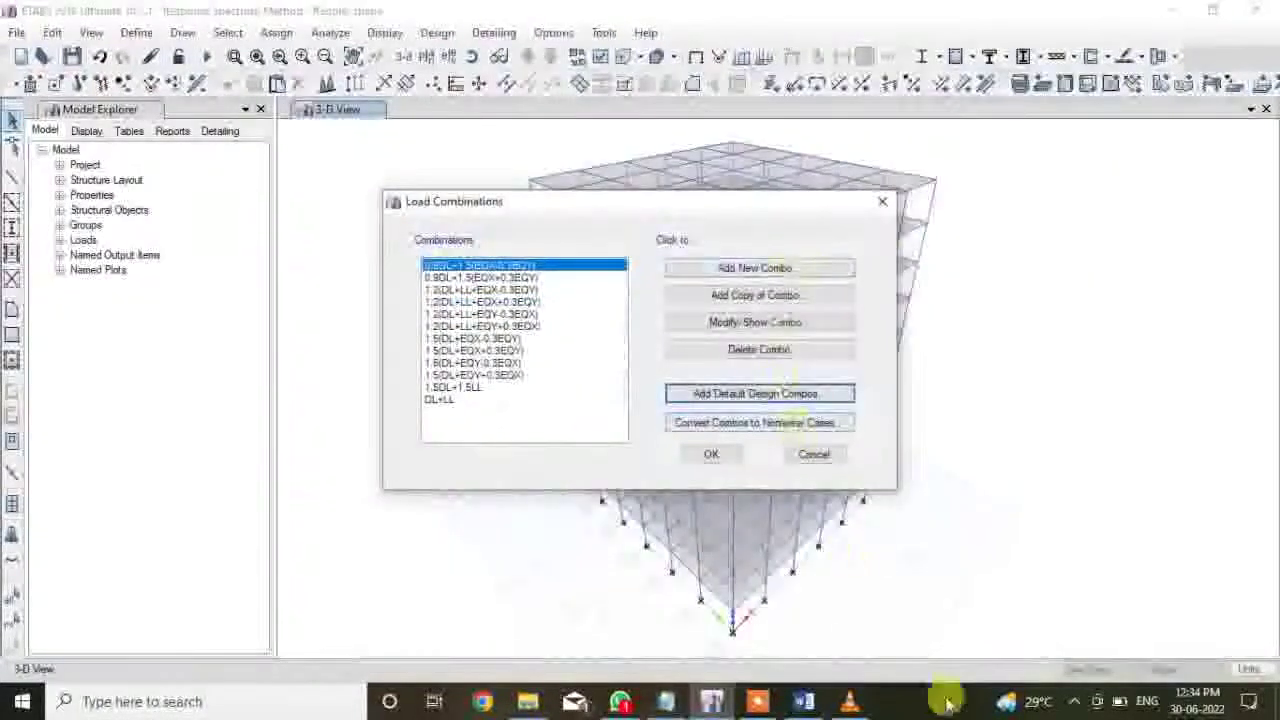
{"action": "left_click", "coordinate": [760, 705]}
{"action": "left_click", "coordinate": [683, 671]}
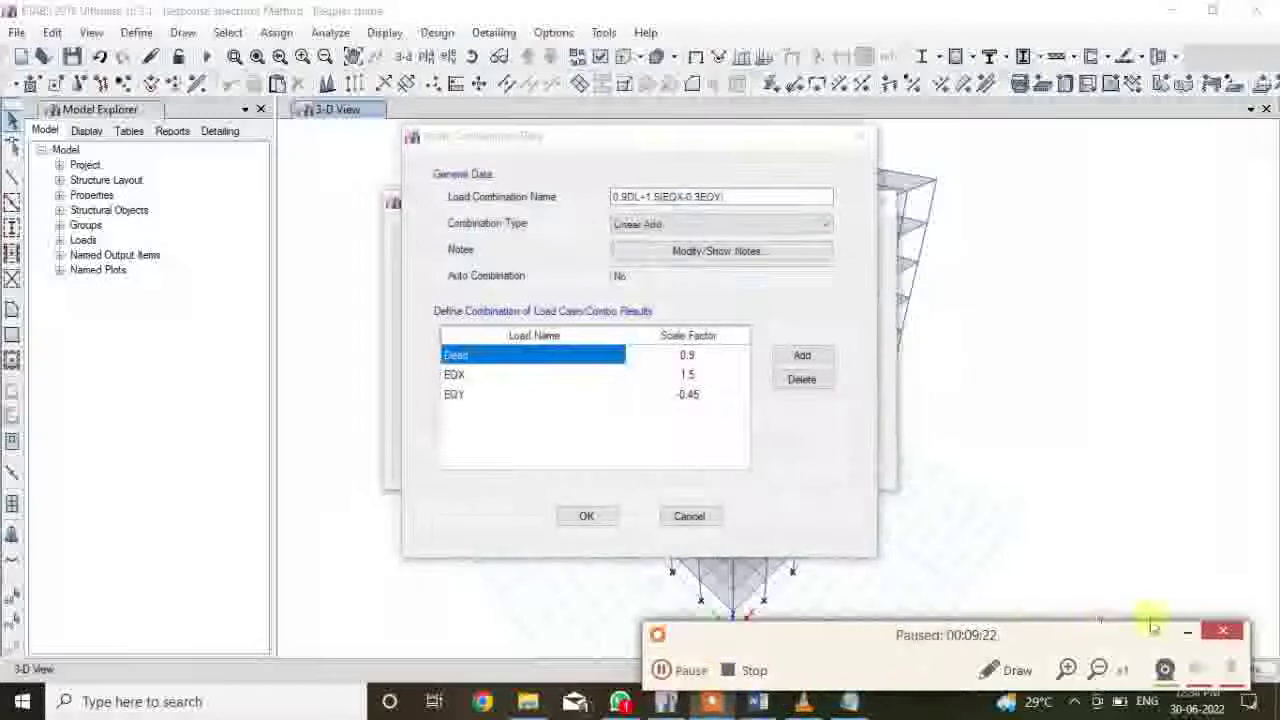
Rename the 0.9DL+1.5(EQX-0.3EQY) combination as 0.9DL-1.5(EQX+0.3EQY)
{"action": "left_click", "coordinate": [657, 196]}
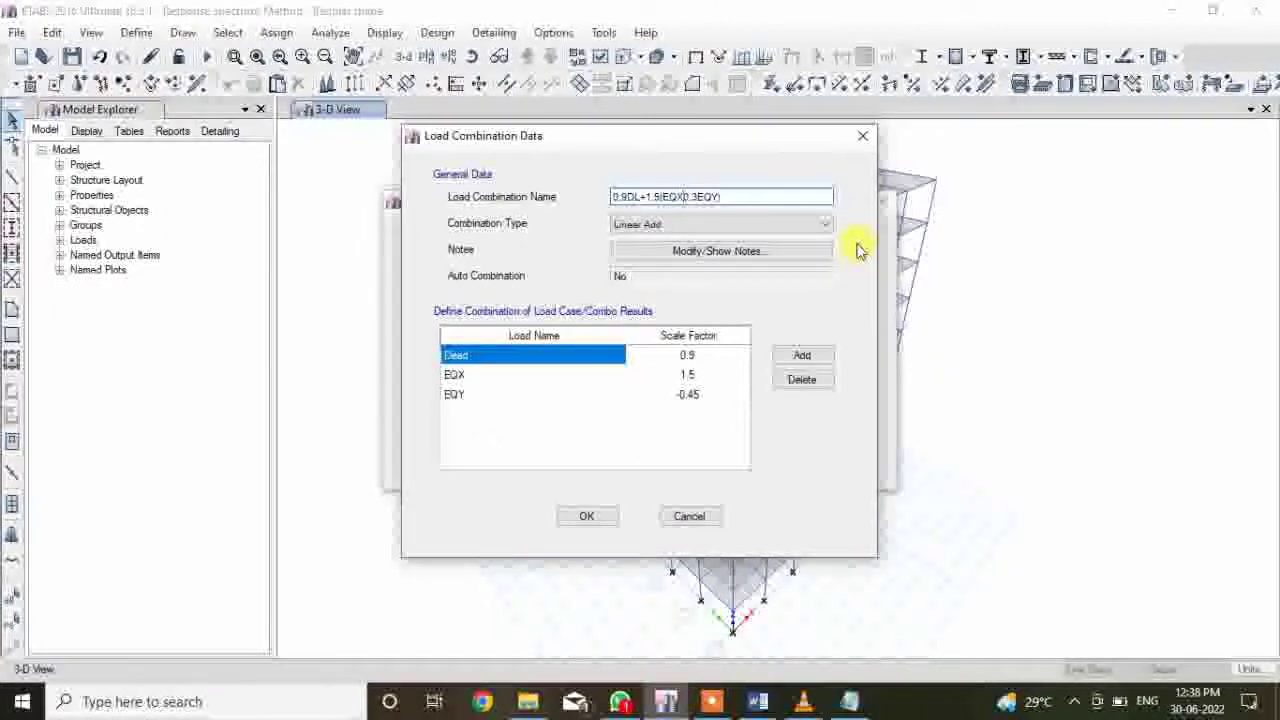
{"action": "type", "text": "+"}
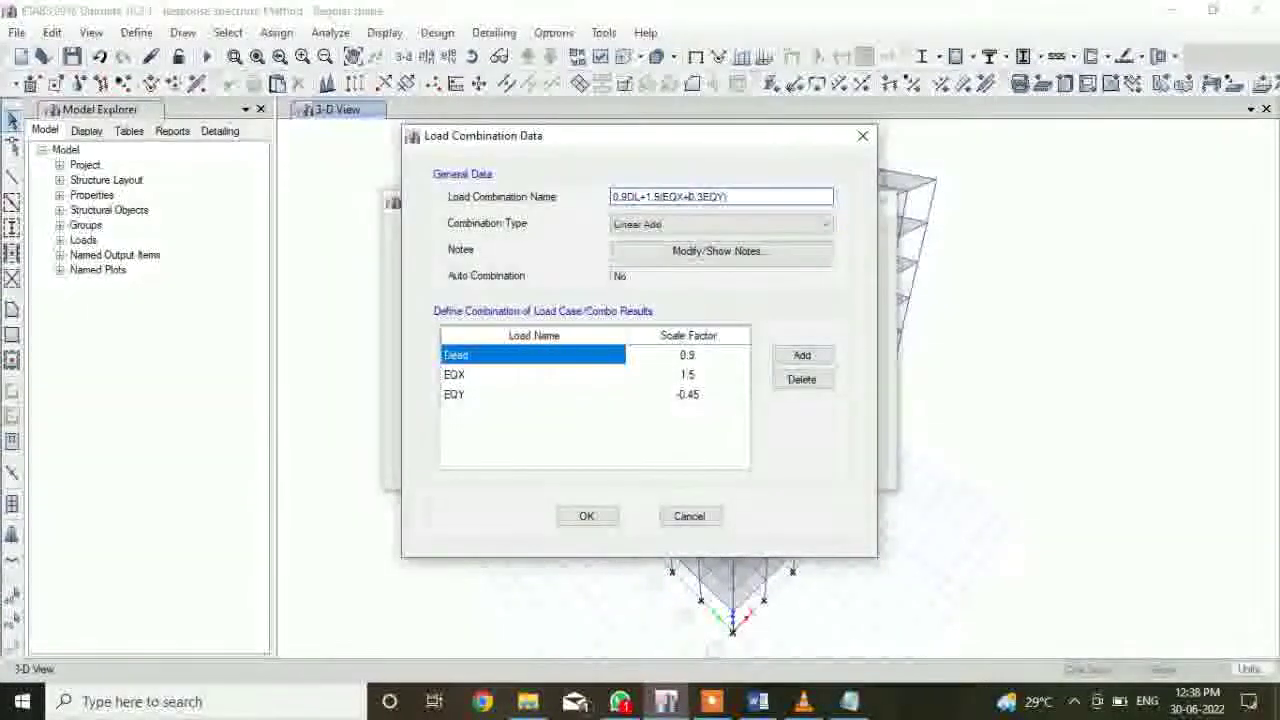
{"action": "key", "text": "Left"}
{"action": "key", "text": "Left"}
{"action": "key", "text": "BackSpace"}
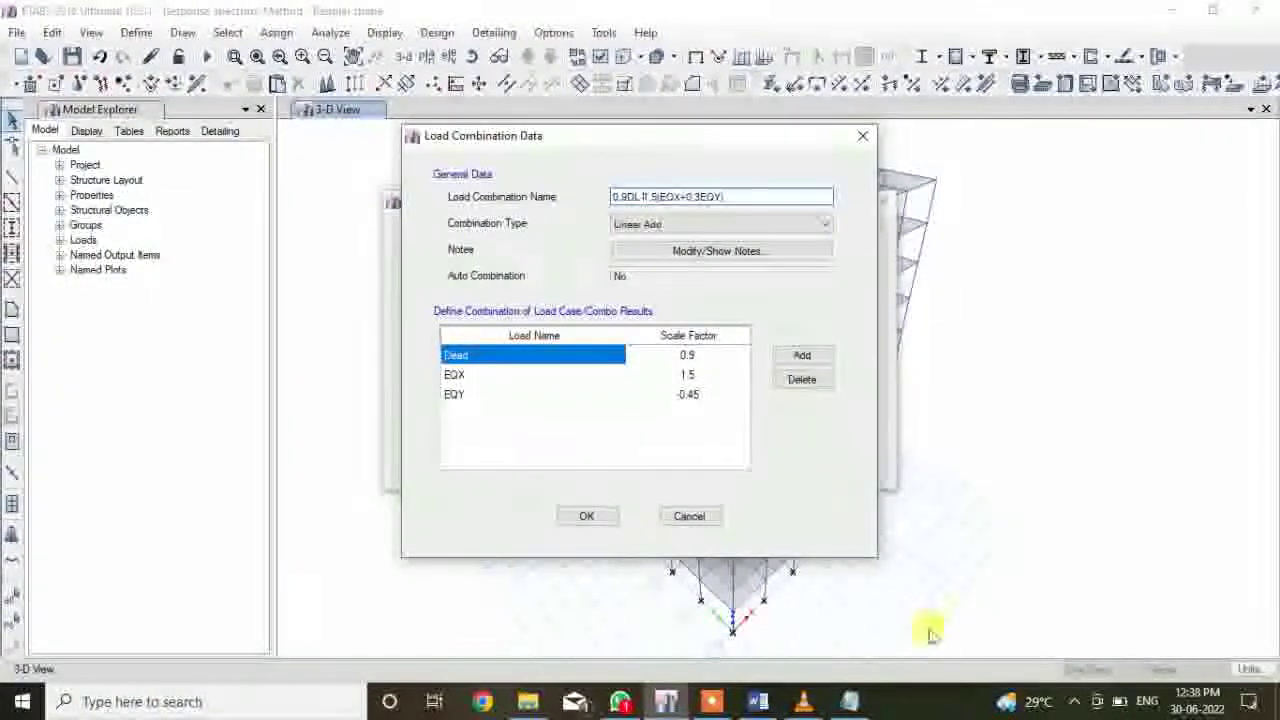
Look up the signs and load factors of combinations 206 to 213 in the Notepad list
{"action": "left_click", "coordinate": [776, 704]}
{"action": "left_click", "coordinate": [778, 704]}
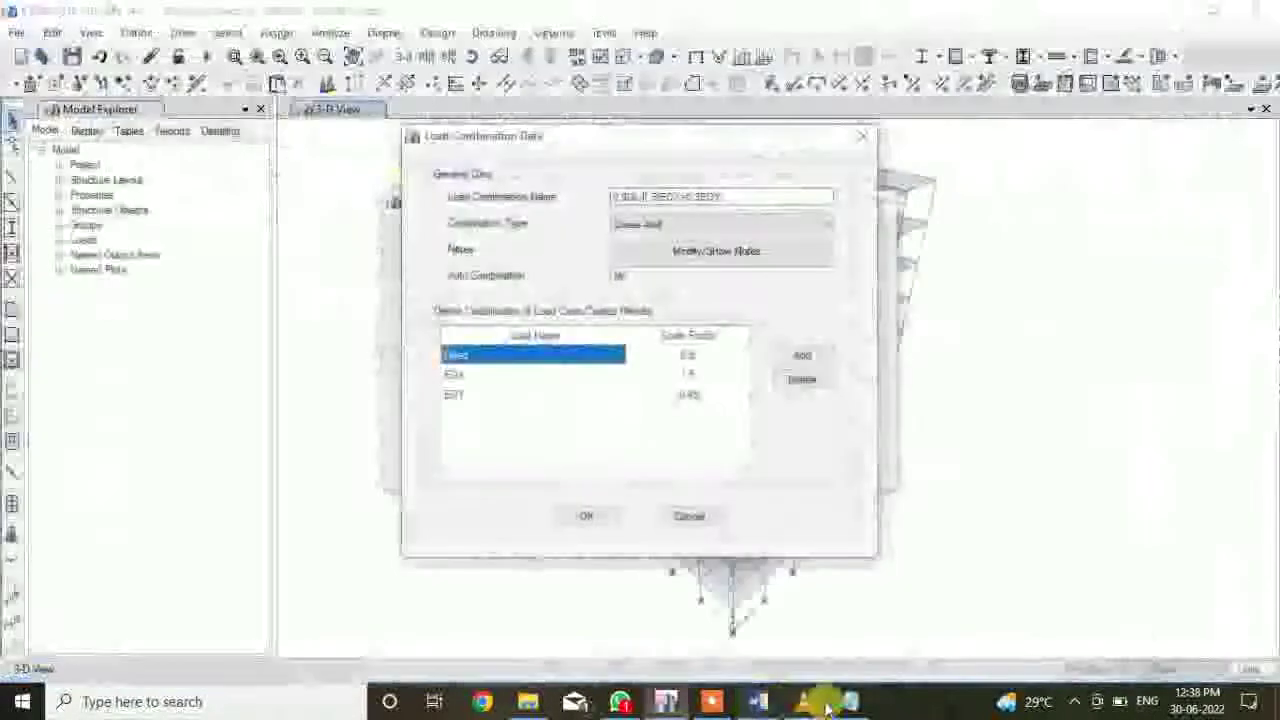
{"action": "left_click", "coordinate": [849, 701]}
{"action": "scroll", "coordinate": [590, 330], "scroll_direction": "down", "scroll_amount": 3}
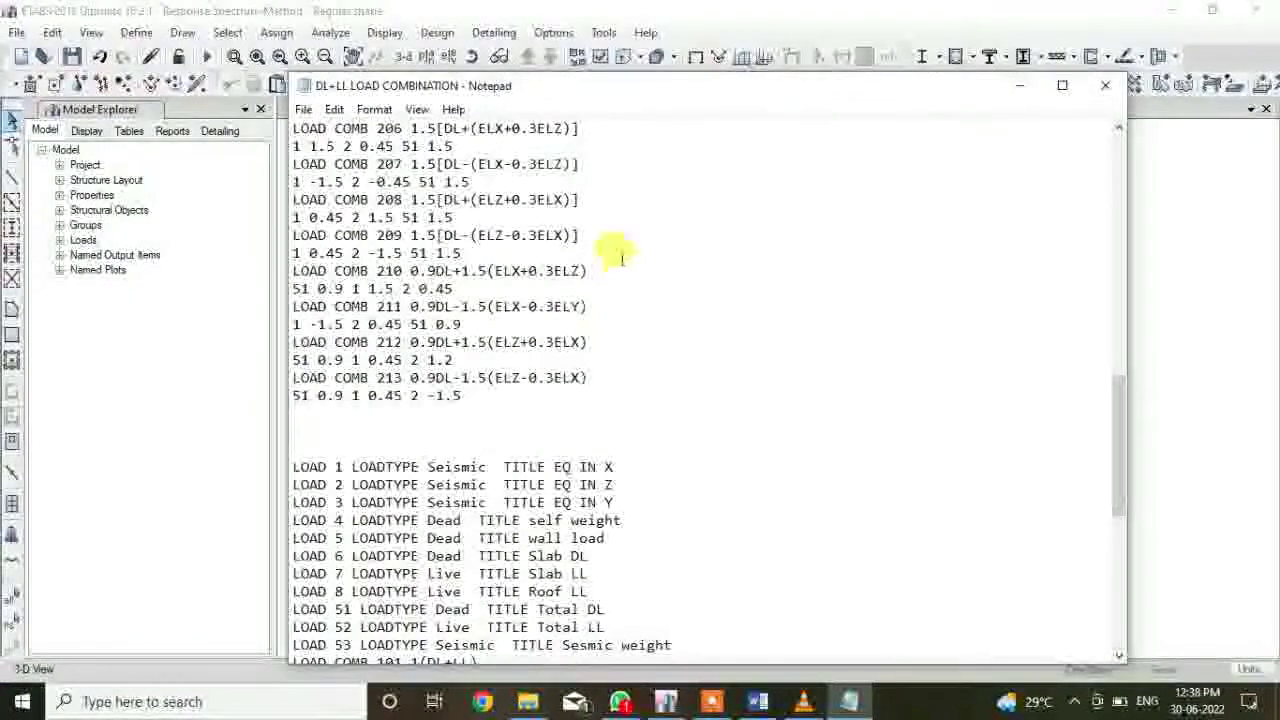
{"action": "right_click", "coordinate": [591, 234]}
{"action": "left_click", "coordinate": [590, 235]}
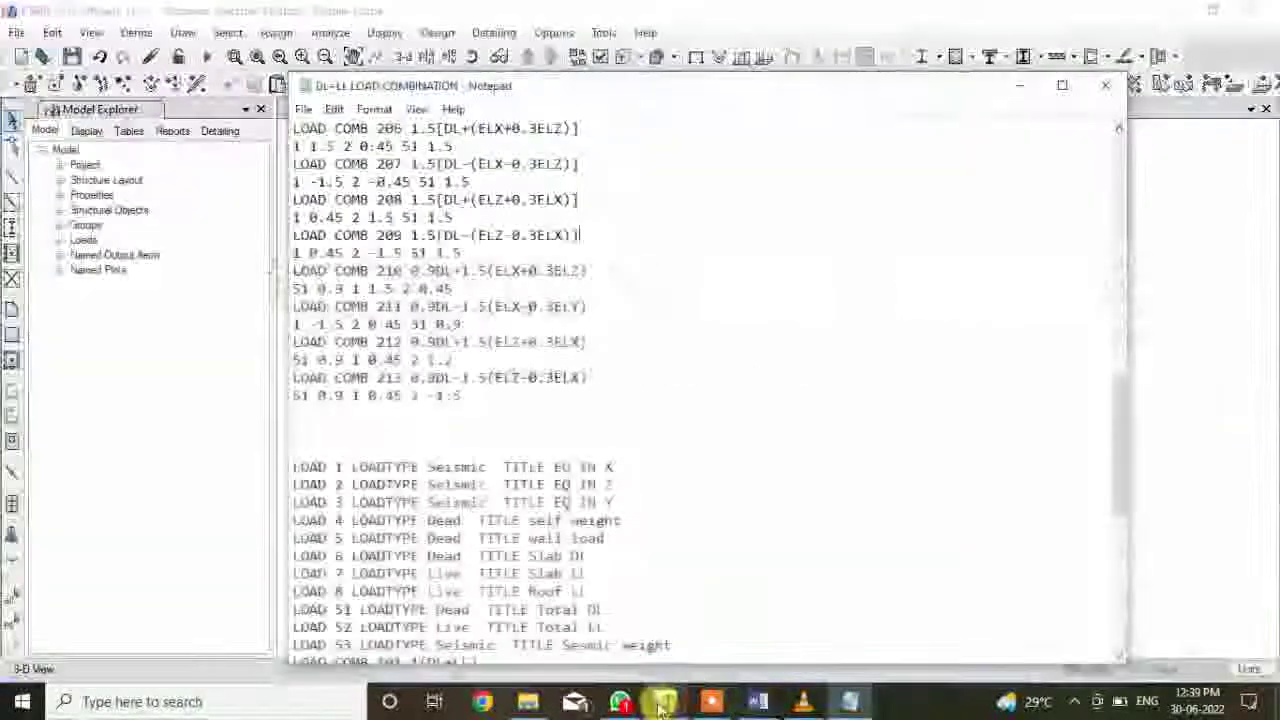
{"action": "left_click", "coordinate": [660, 708]}
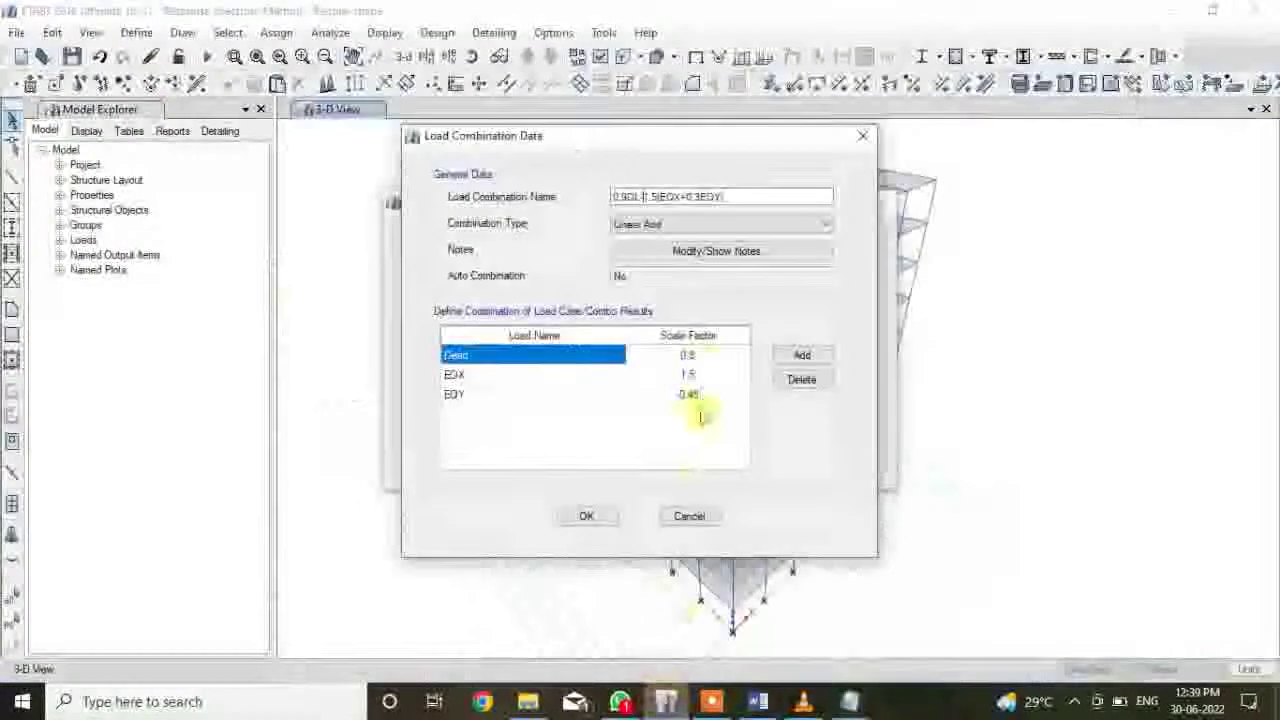
Set the scale factors of EQX to -1.5 and EQY to 0.45 in 0.9DL-1.5(EQX+0.3EQY), and save it
{"action": "left_click", "coordinate": [700, 377]}
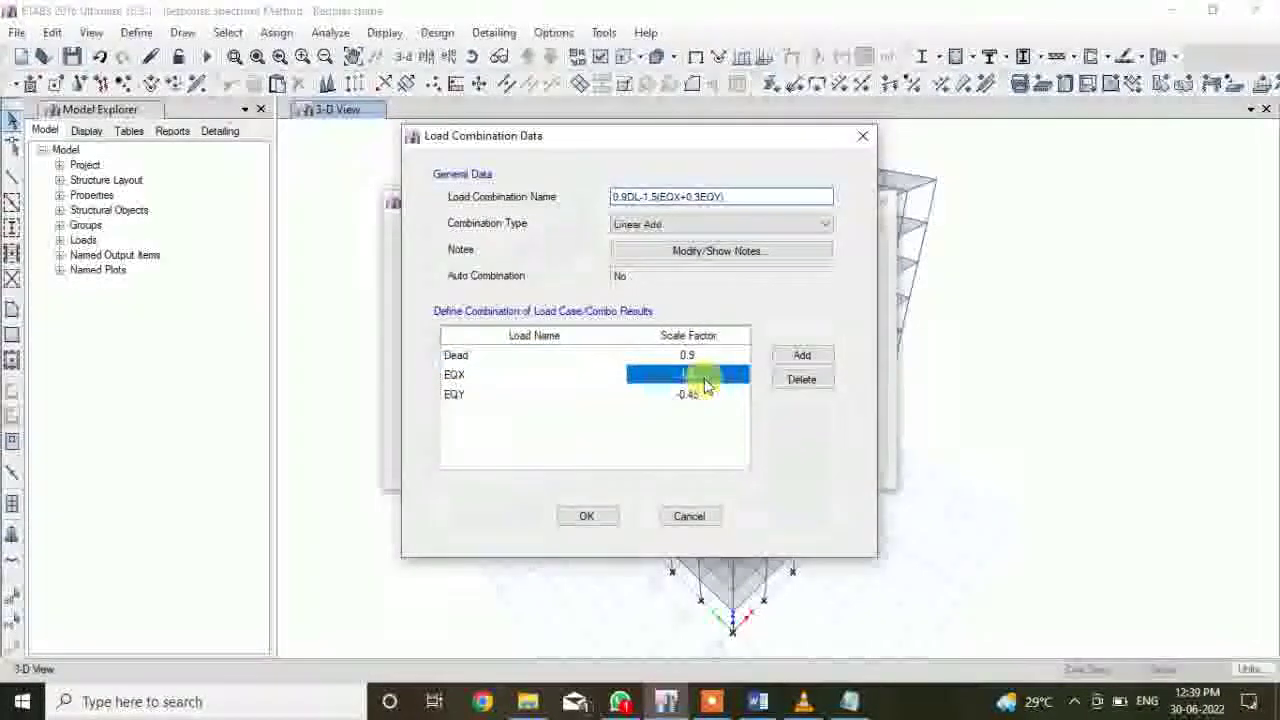
{"action": "key", "text": "BackSpace"}
{"action": "type", "text": "-1.5"}
{"action": "left_click", "coordinate": [733, 404]}
{"action": "type", "text": "-0.45"}
{"action": "left_click", "coordinate": [735, 408]}
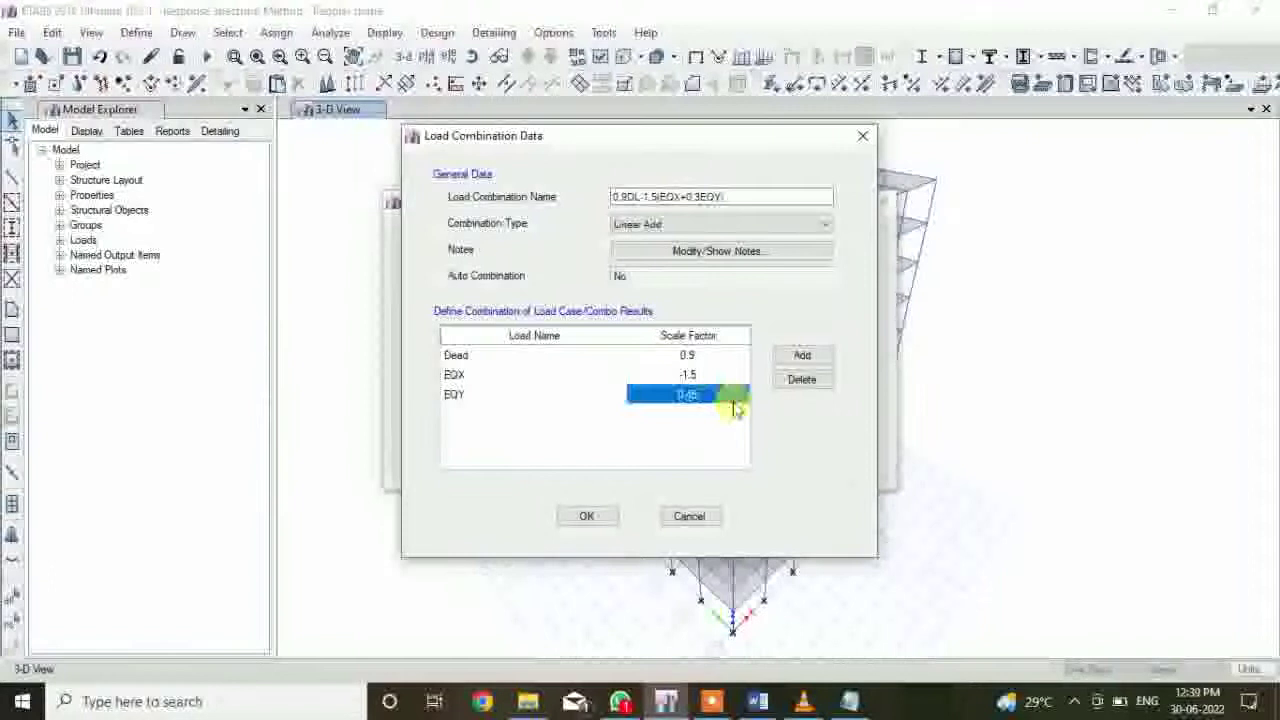
{"action": "left_click", "coordinate": [588, 517]}
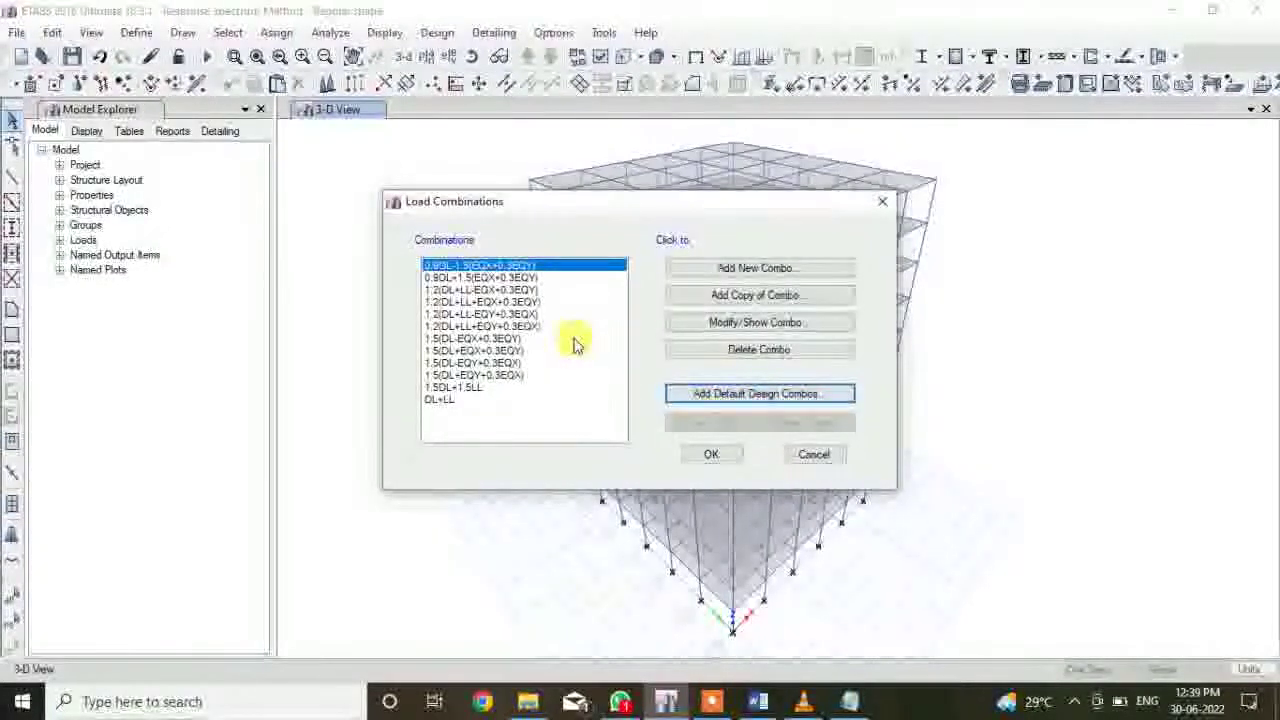
{"action": "left_click", "coordinate": [508, 375]}
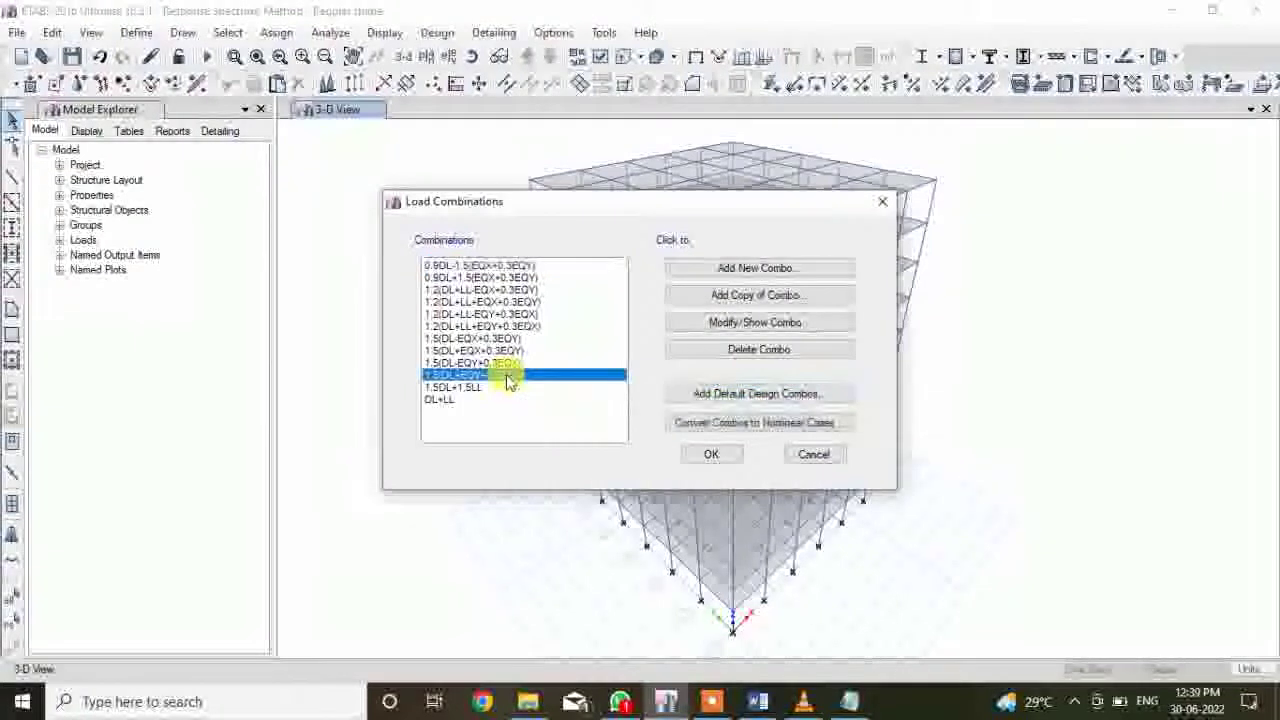
{"action": "left_click", "coordinate": [760, 300]}
{"action": "left_click", "coordinate": [730, 196]}
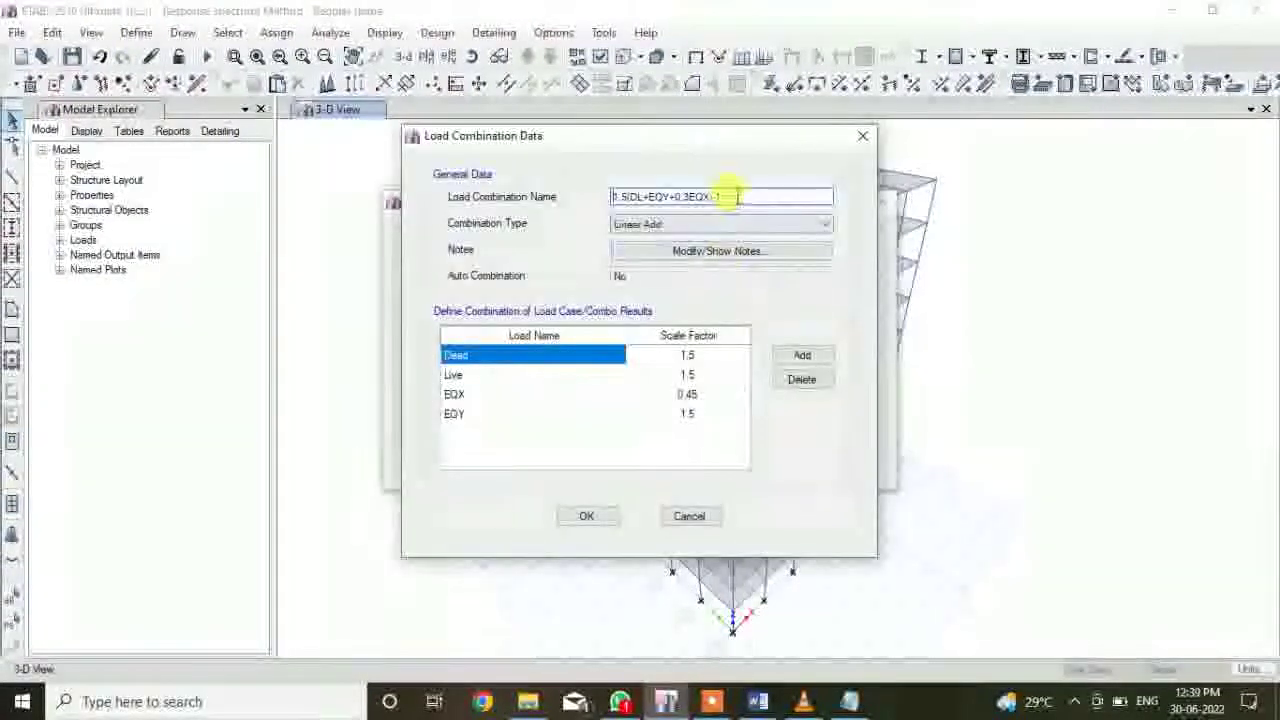
{"action": "key", "text": "BackSpace"}
{"action": "key", "text": "BackSpace"}
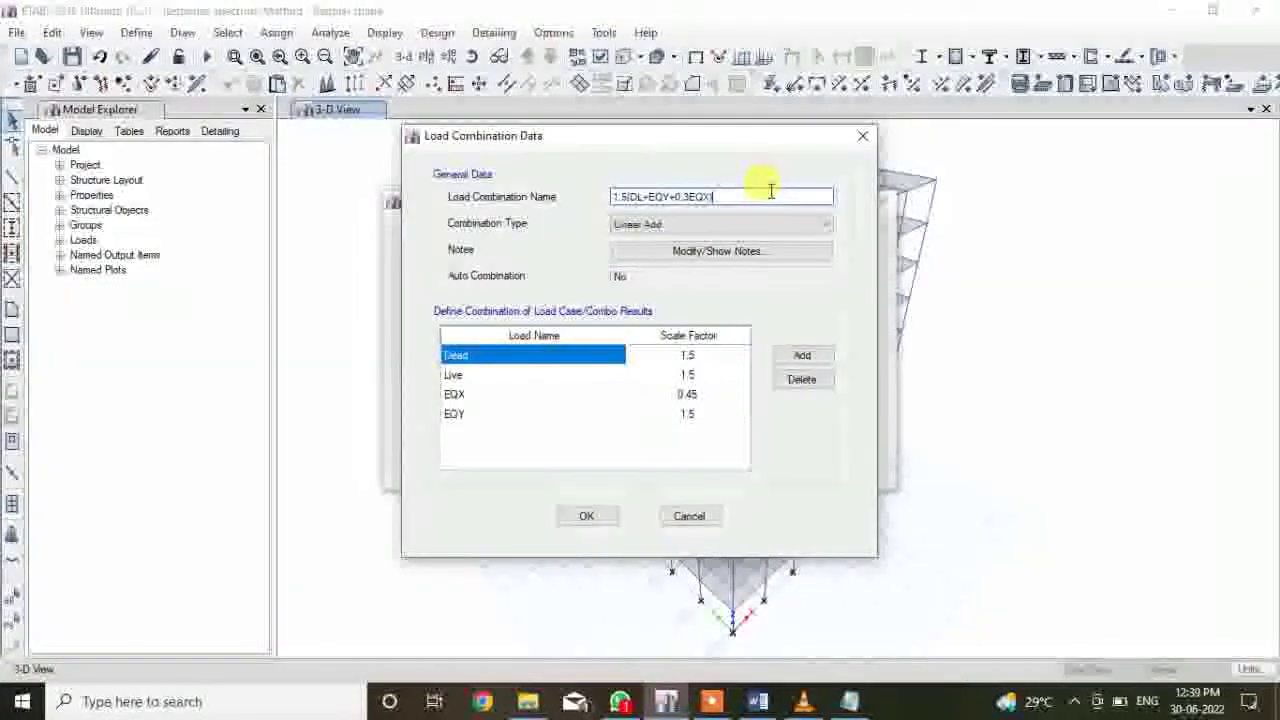
{"action": "key", "text": "Left"}
{"action": "key", "text": "Left"}
{"action": "key", "text": "Left"}
{"action": "key", "text": "Left"}
{"action": "key", "text": "Left"}
{"action": "key", "text": "Left"}
{"action": "key", "text": "Left"}
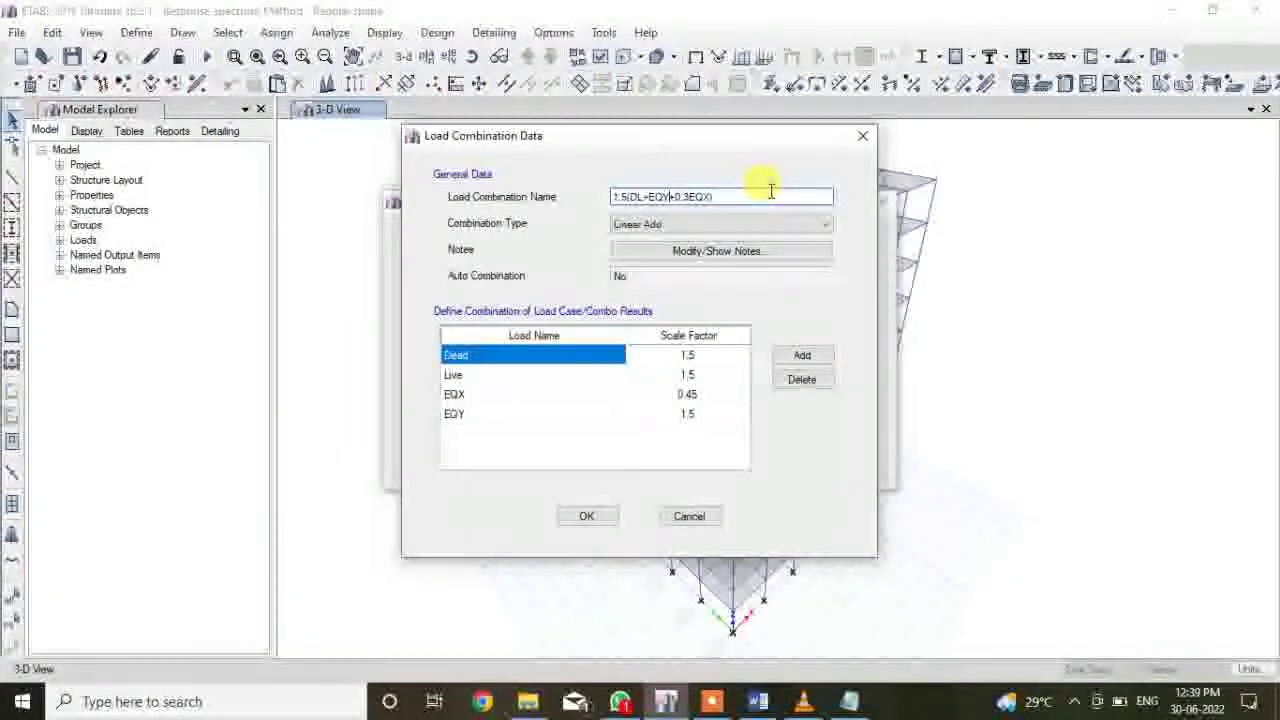
{"action": "key", "text": "BackSpace"}
{"action": "key", "text": "BackSpace"}
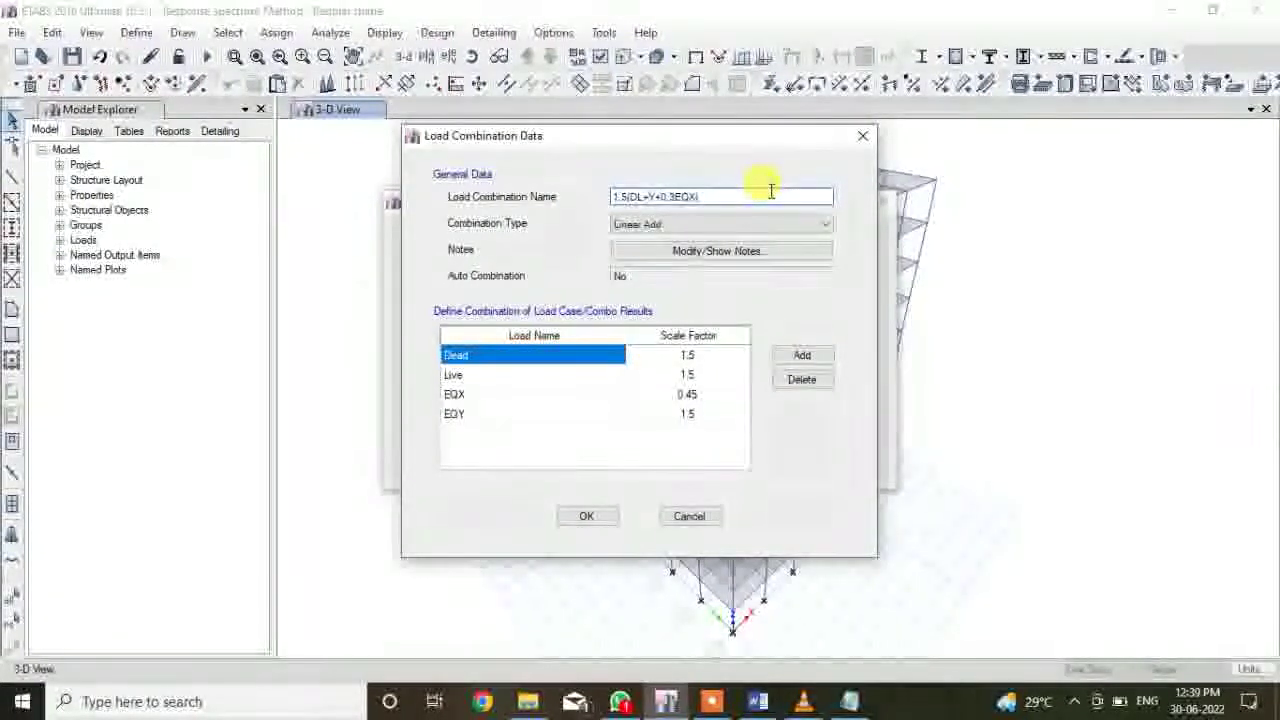
{"action": "type", "text": "RS"}
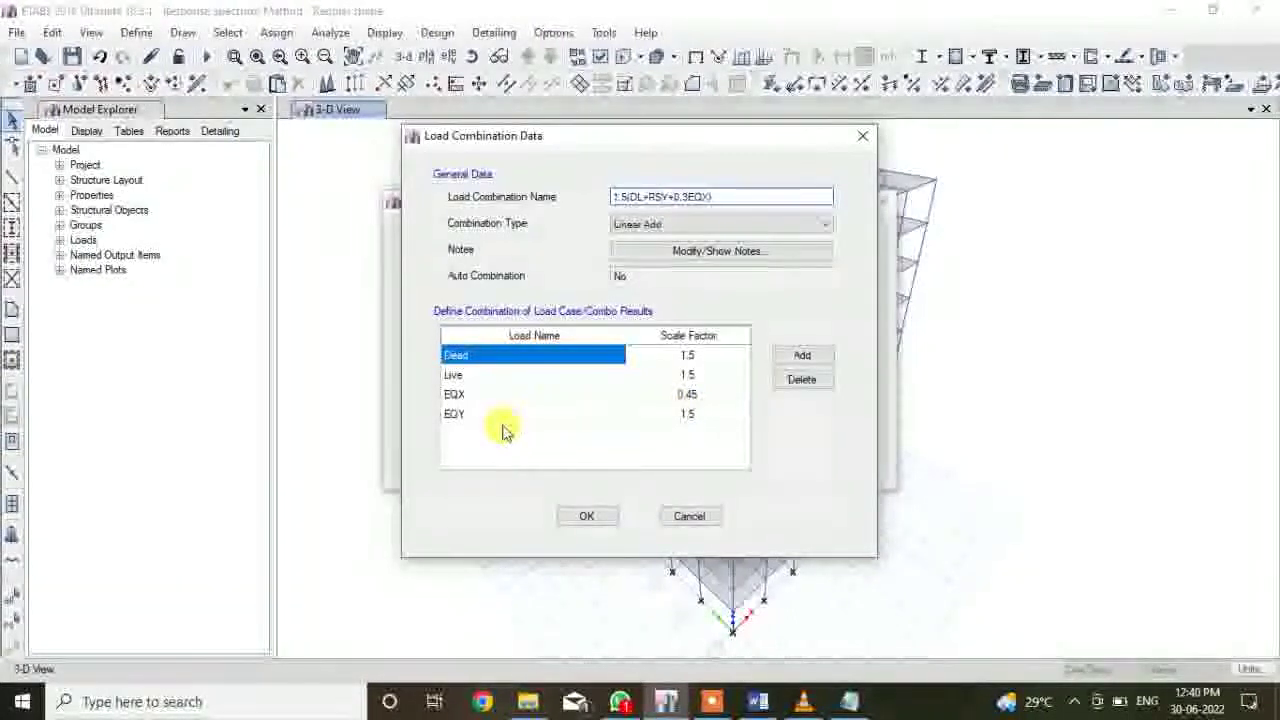
{"action": "left_click_drag", "start_coordinate": [666, 131], "coordinate": [912, 125]}
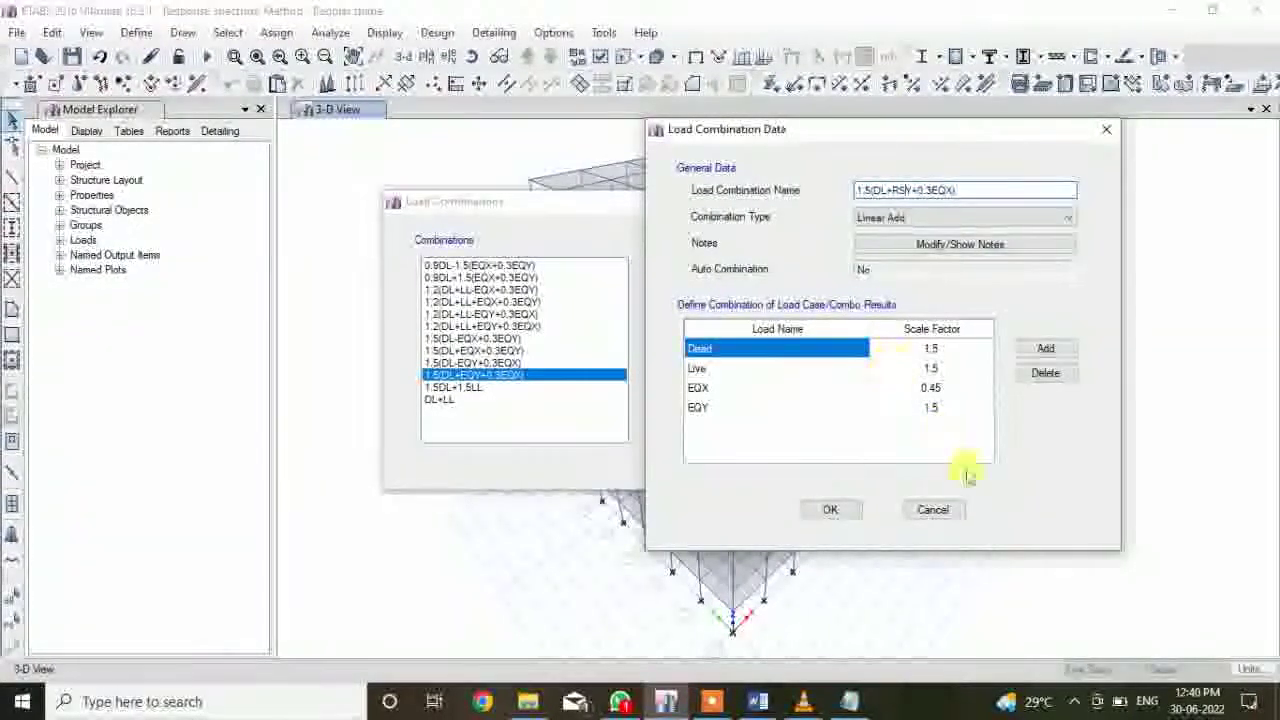
{"action": "left_click", "coordinate": [934, 510]}
Rename the 1.5(DL-EQX+0.3EQY) combination as 1.5(DL+LL-EQX+0.3EQY) and save it
{"action": "left_click", "coordinate": [485, 338]}
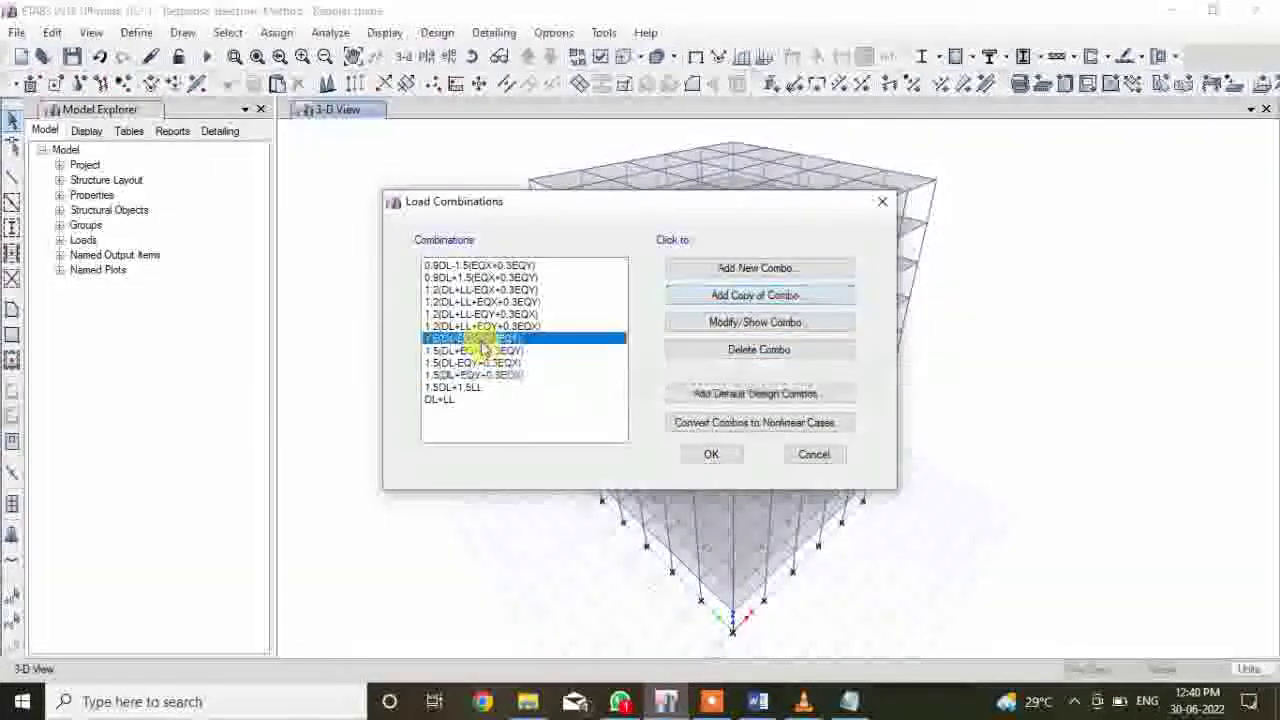
{"action": "left_click", "coordinate": [741, 326]}
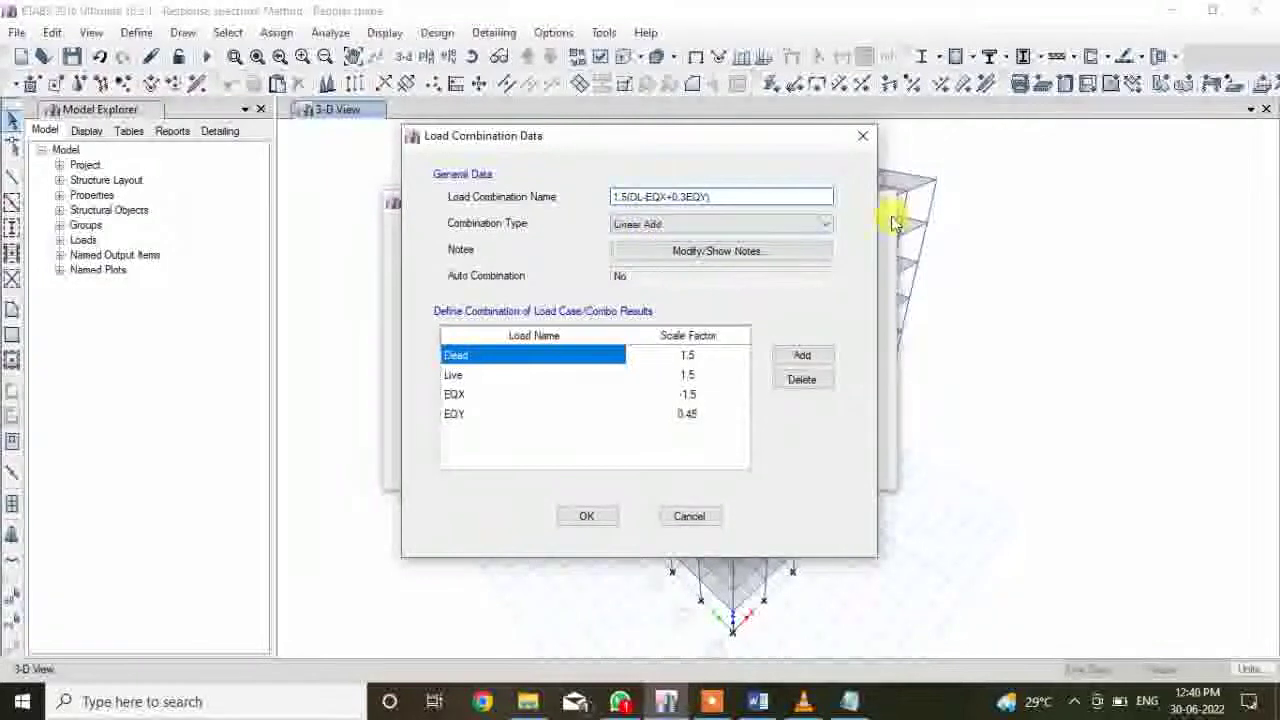
{"action": "type", "text": "+LL"}
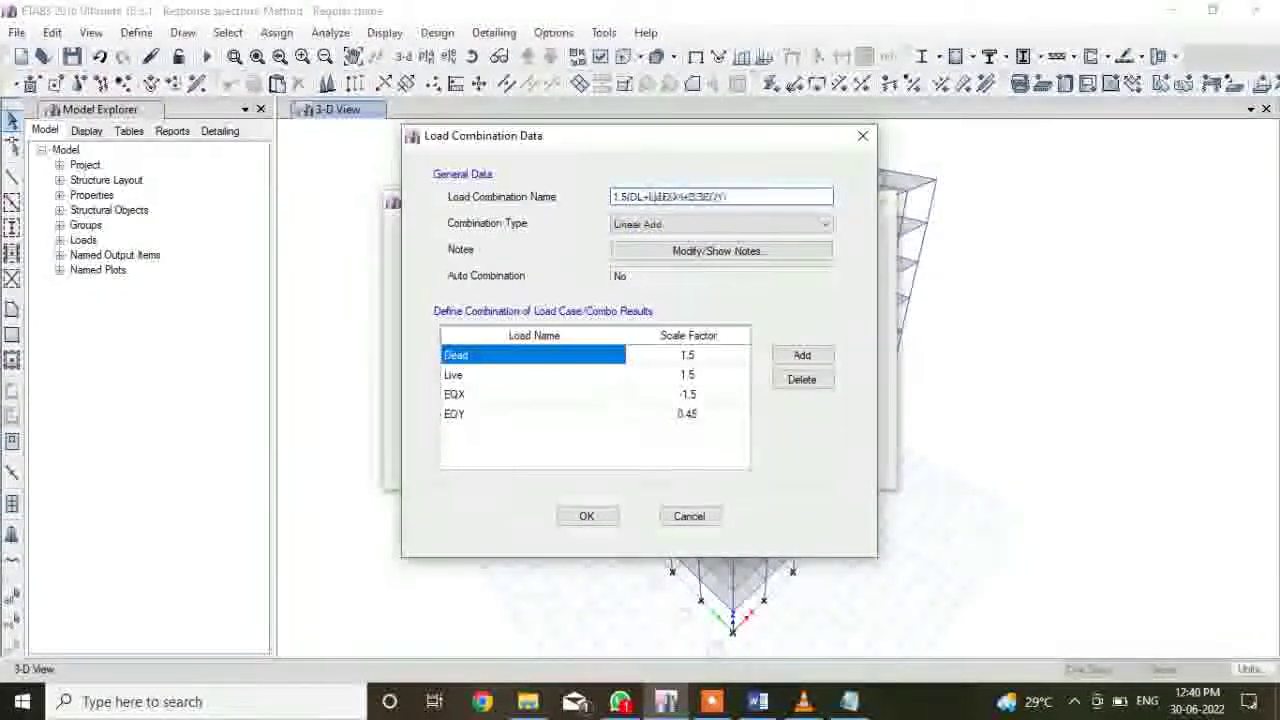
{"action": "left_click", "coordinate": [590, 515]}
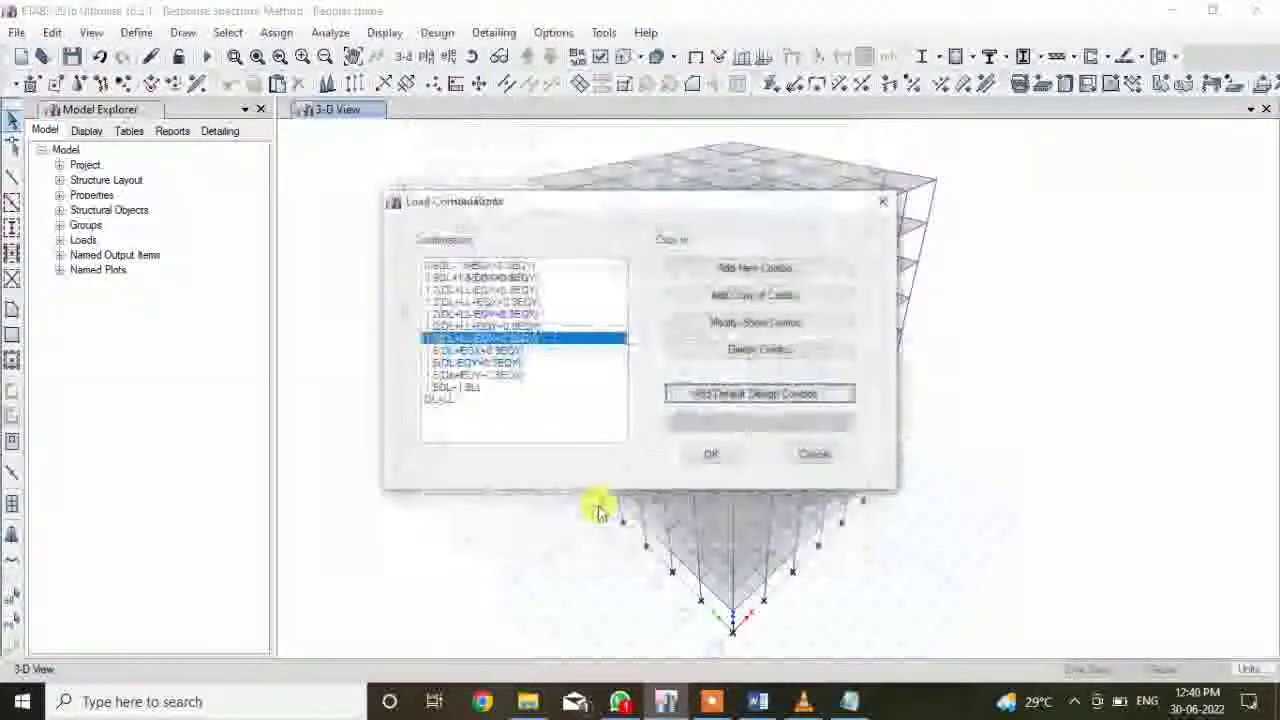
Rename the 1.5(DL+EQX+0.3EQY) combination as 1.5(DL+LL+EQX+0.3EQY) and save it
{"action": "left_click", "coordinate": [740, 322]}
{"action": "left_click", "coordinate": [641, 196]}
{"action": "type", "text": "+LLL"}
{"action": "left_click", "coordinate": [590, 517]}
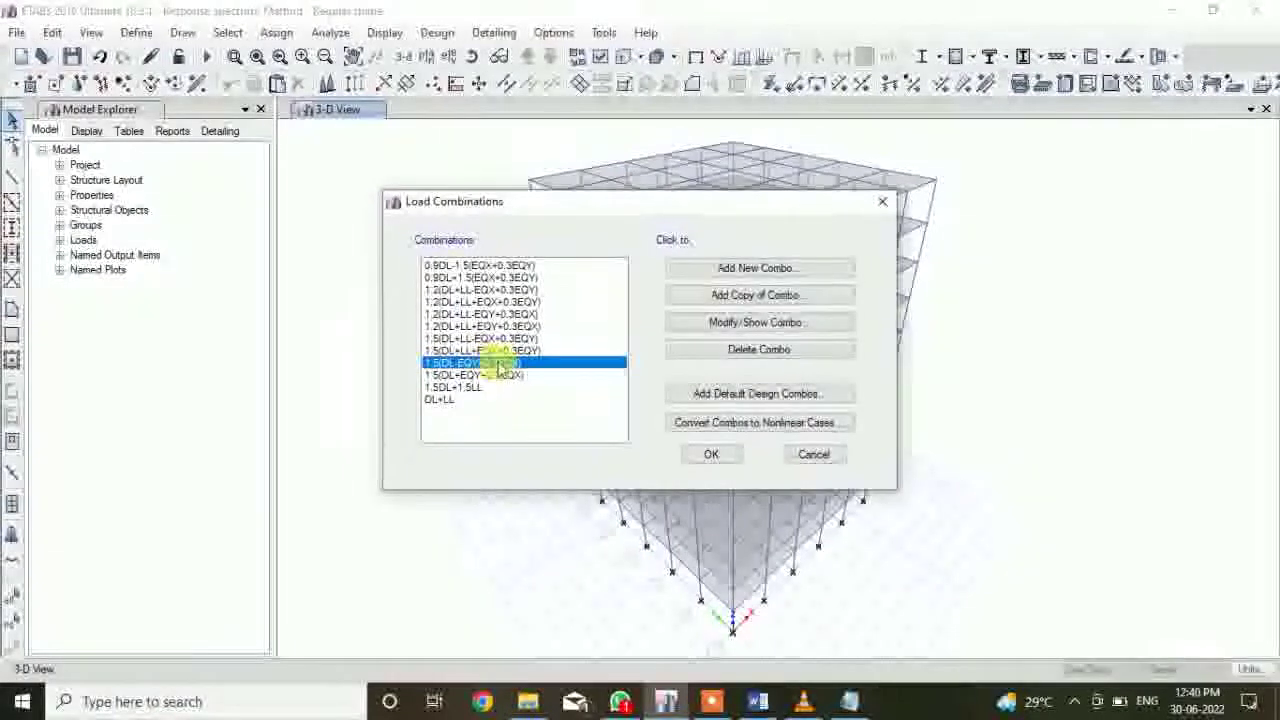
After checking the Notepad list, rename 1.5(DL+LL-EQX+0.3EQY) as 1.5(DL-EQX+0.3EQY), remove its Live load, and save it
{"action": "left_click", "coordinate": [846, 701]}
{"action": "scroll", "coordinate": [786, 413], "scroll_direction": "up", "scroll_amount": 4}
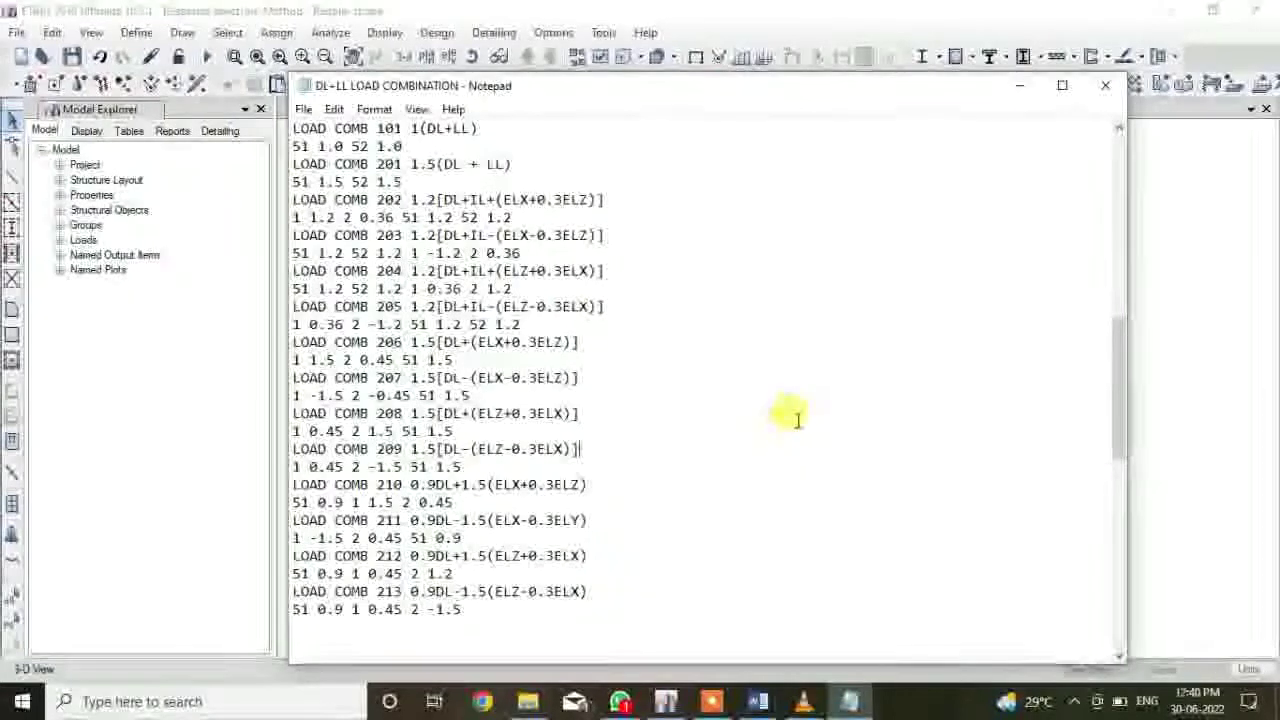
{"action": "left_click", "coordinate": [1020, 86]}
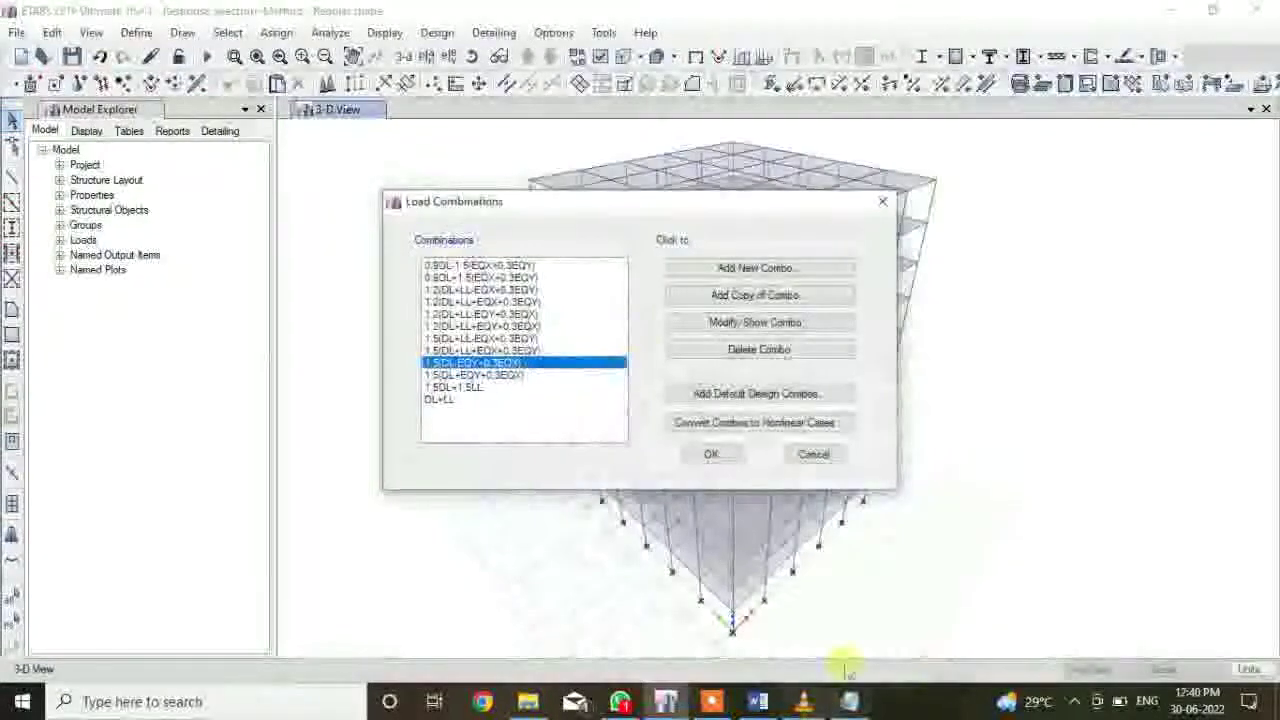
{"action": "left_click", "coordinate": [503, 338]}
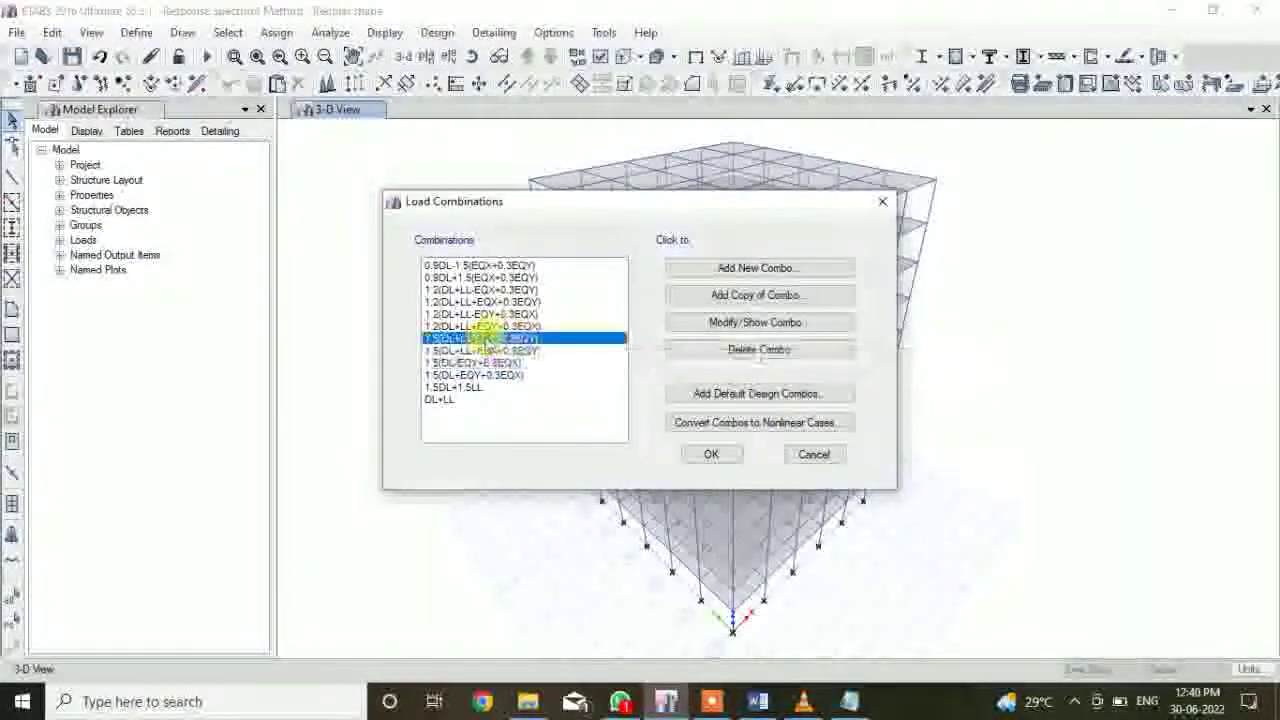
{"action": "left_click", "coordinate": [722, 322]}
{"action": "left_click", "coordinate": [658, 196]}
{"action": "key", "text": "BackSpace"}
{"action": "key", "text": "BackSpace"}
{"action": "key", "text": "BackSpace"}
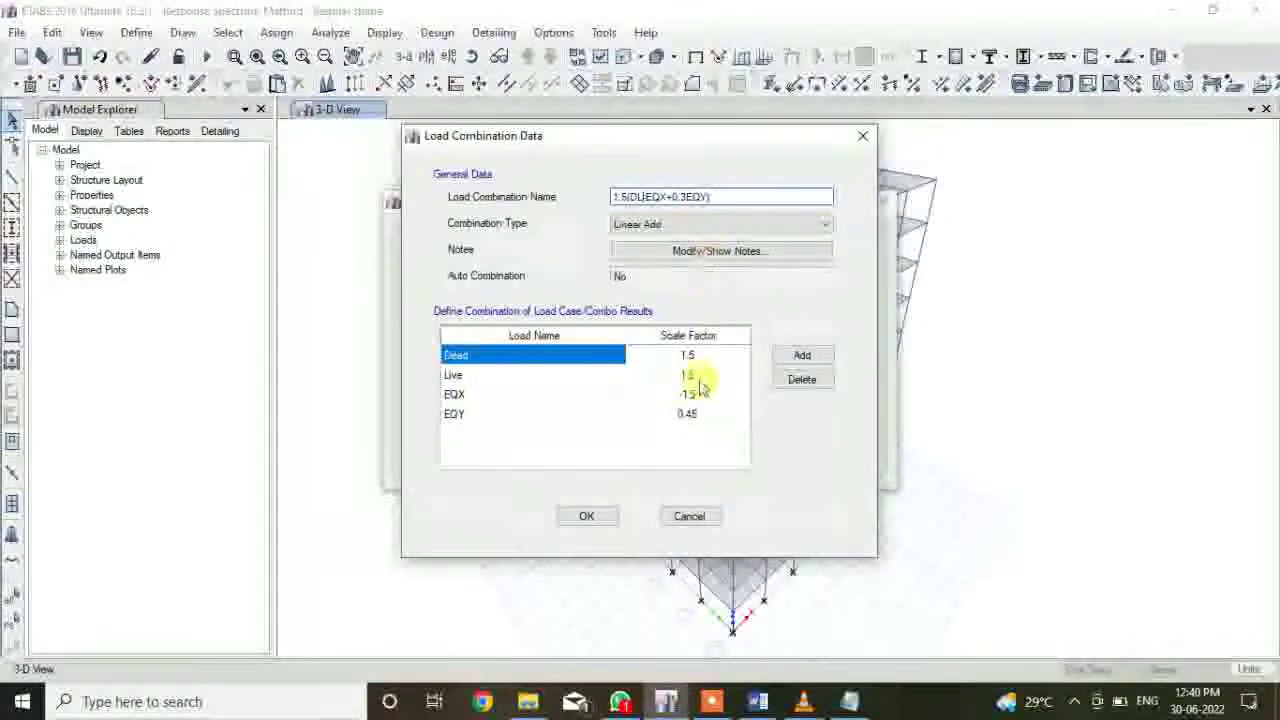
{"action": "left_click", "coordinate": [658, 394]}
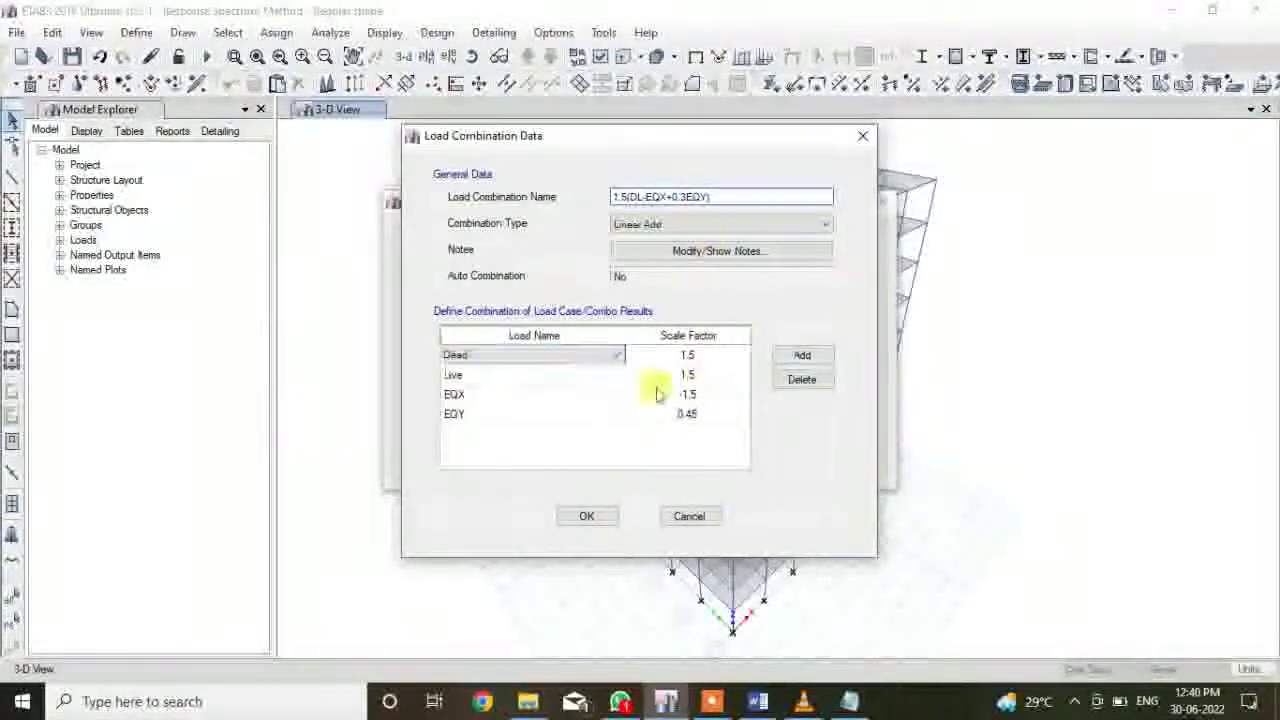
{"action": "left_click", "coordinate": [781, 382]}
{"action": "left_click", "coordinate": [587, 519]}
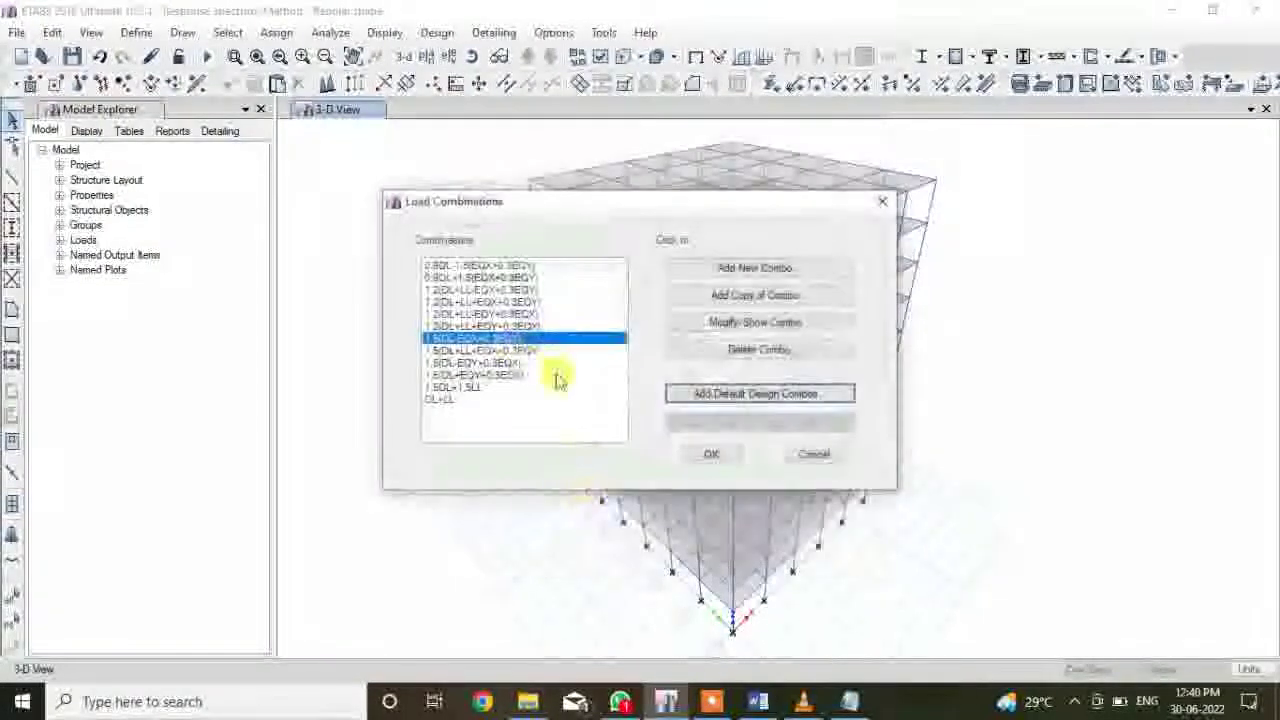
Rename 1.5(DL+LL+EQX+0.3EQY) as 1.5(DL+EQX+0.3EQY), remove its Live load, and save it
{"action": "left_click", "coordinate": [502, 351]}
{"action": "left_click", "coordinate": [762, 322]}
{"action": "left_click", "coordinate": [655, 197]}
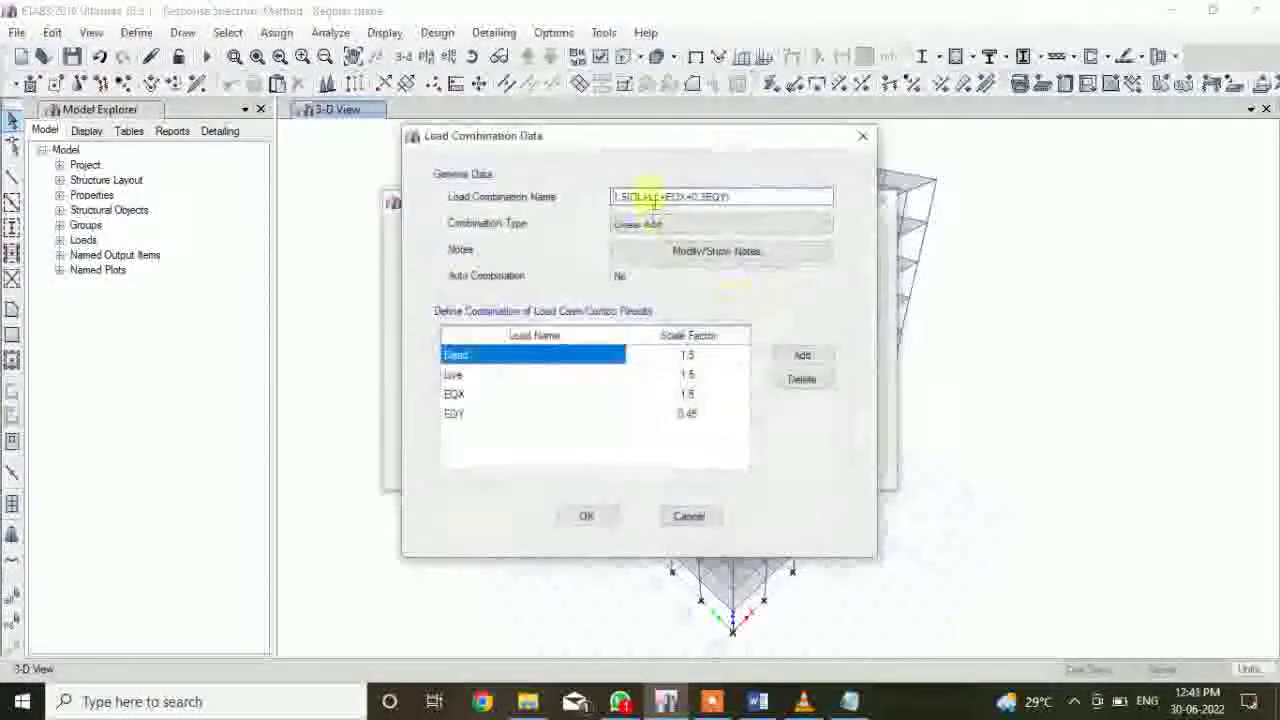
{"action": "key", "text": "BackSpace"}
{"action": "key", "text": "BackSpace"}
{"action": "key", "text": "BackSpace"}
{"action": "left_click", "coordinate": [520, 375]}
{"action": "left_click", "coordinate": [803, 380]}
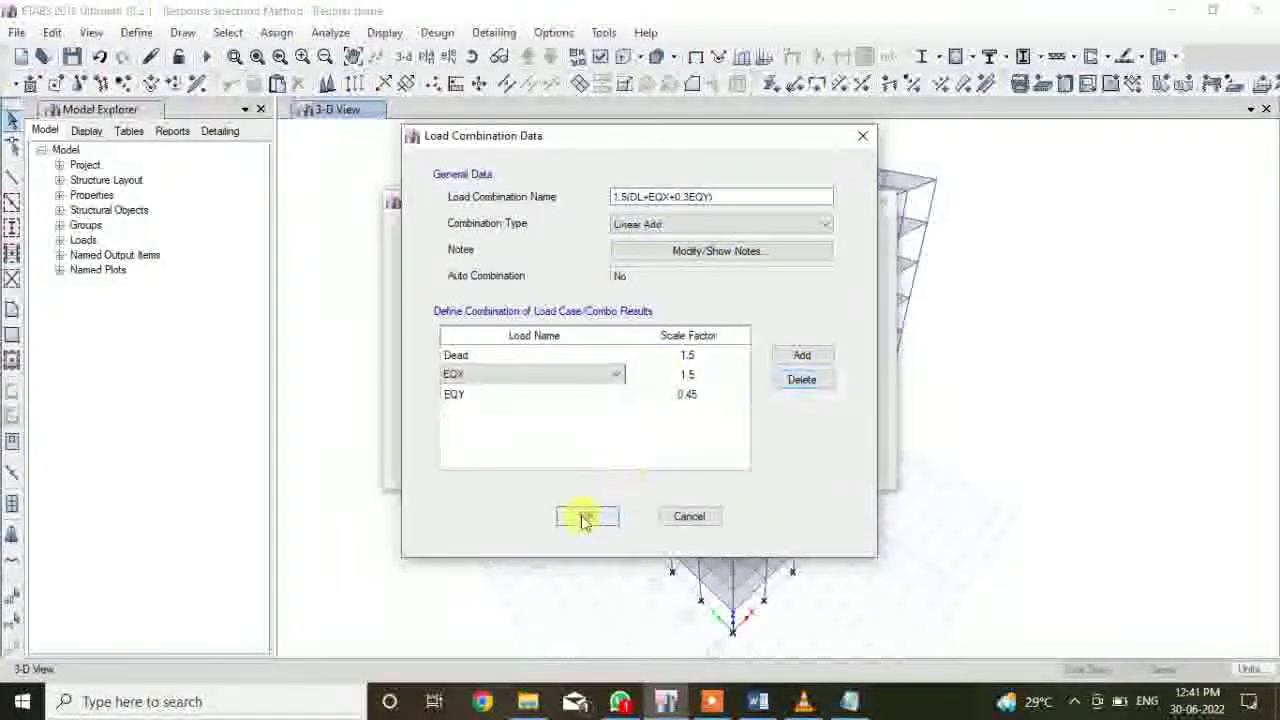
{"action": "left_click", "coordinate": [586, 516]}
Remove the Live load from the 1.5(DL-EQY+0.3EQX) combination and save it
{"action": "left_click", "coordinate": [495, 363]}
{"action": "left_click", "coordinate": [735, 322]}
{"action": "left_click", "coordinate": [557, 374]}
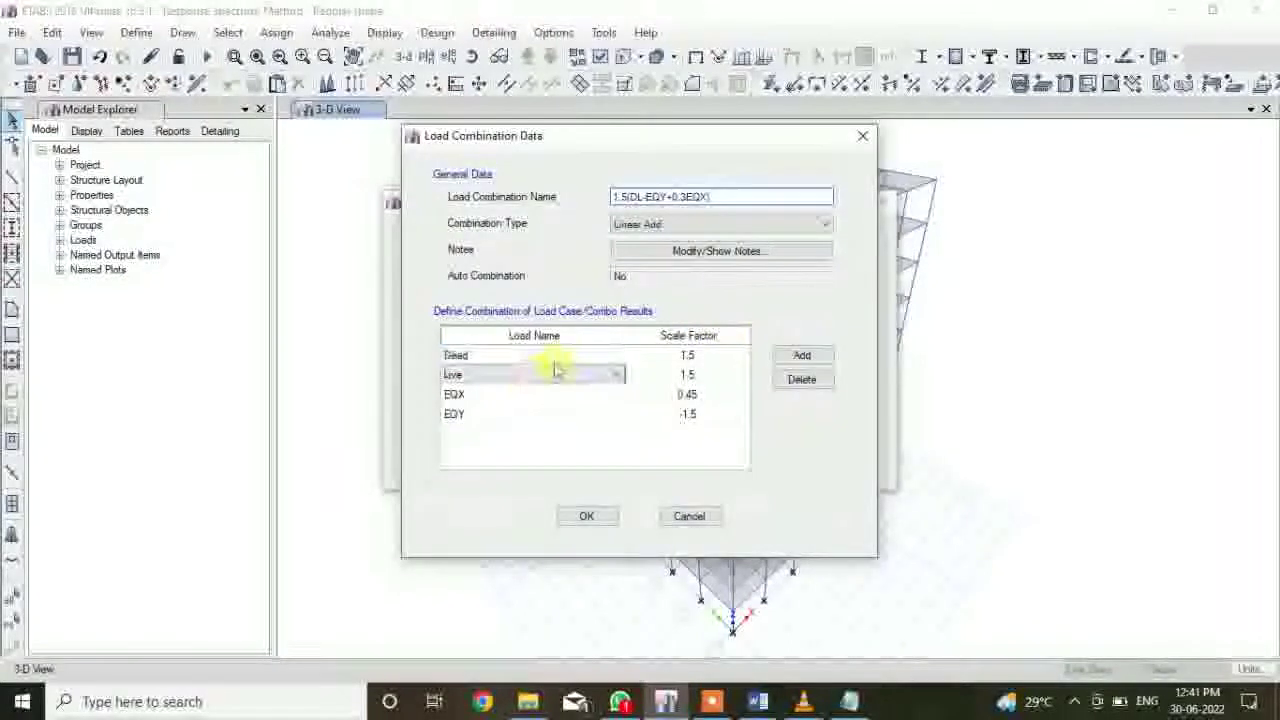
{"action": "left_click", "coordinate": [799, 388]}
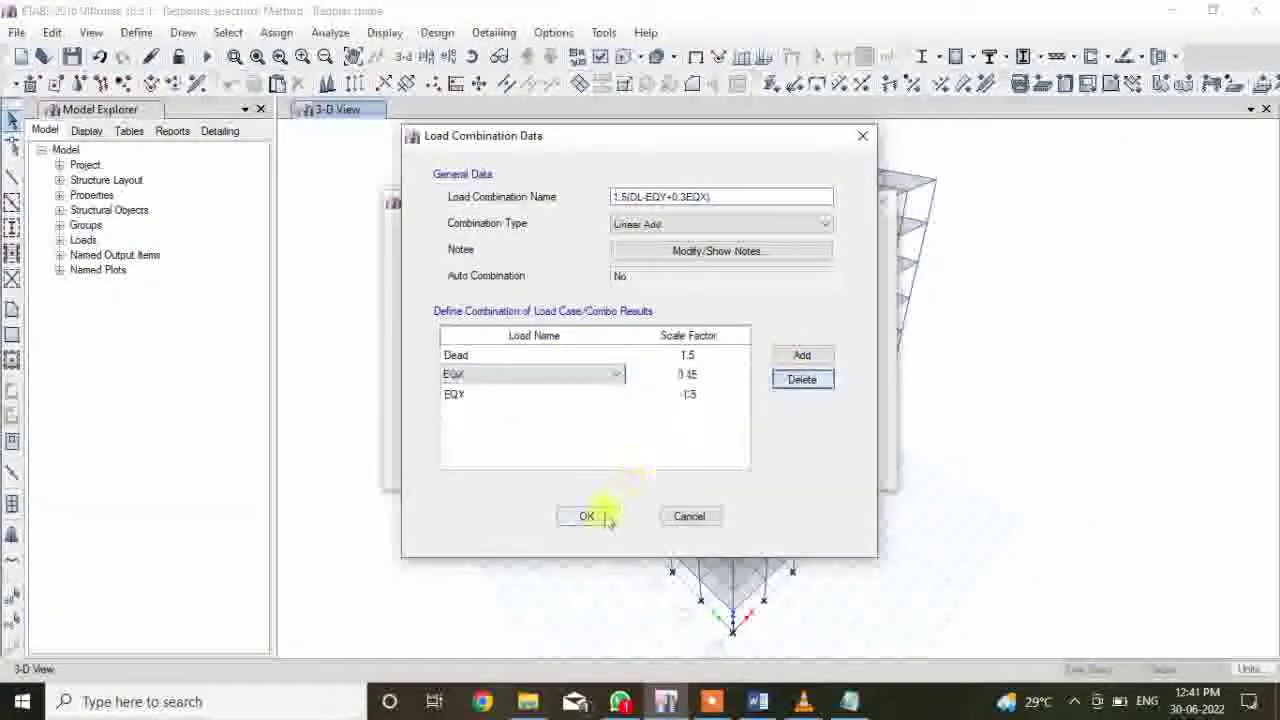
{"action": "left_click", "coordinate": [590, 516]}
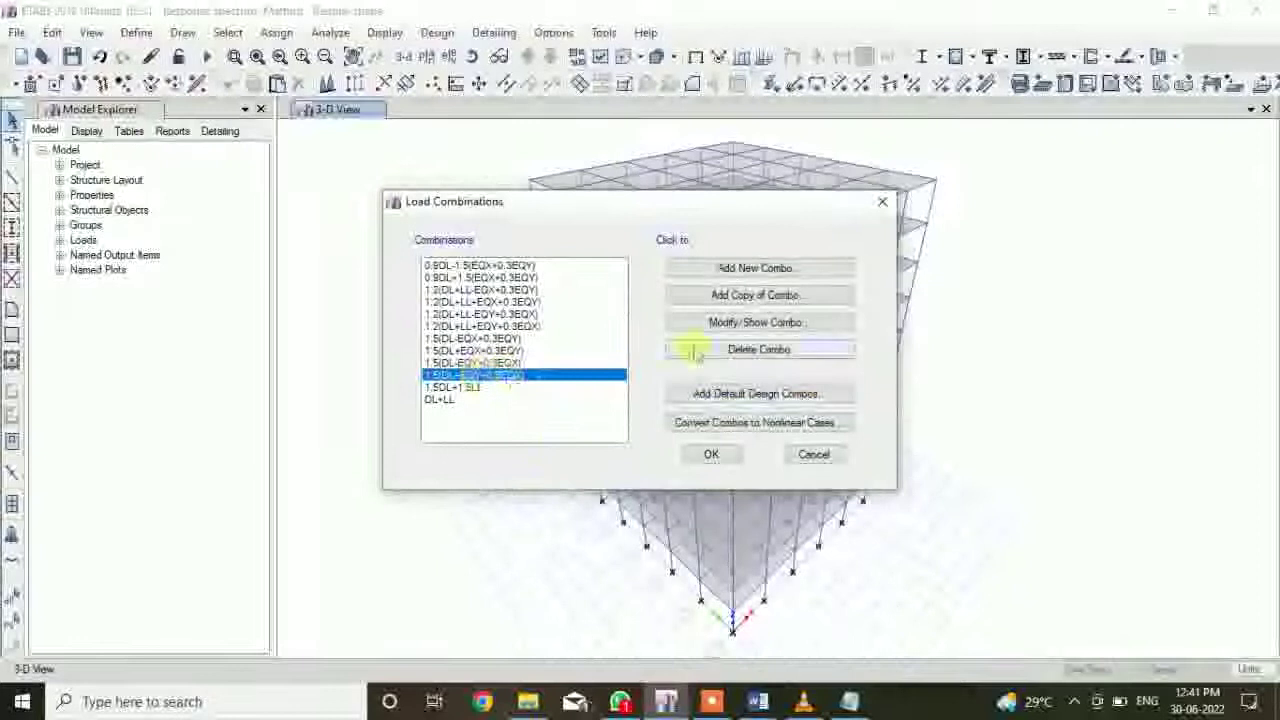
Remove the Live load from the 1.5(DL+EQY+0.3EQX) combination and save it
{"action": "left_click", "coordinate": [725, 325]}
{"action": "left_click", "coordinate": [466, 374]}
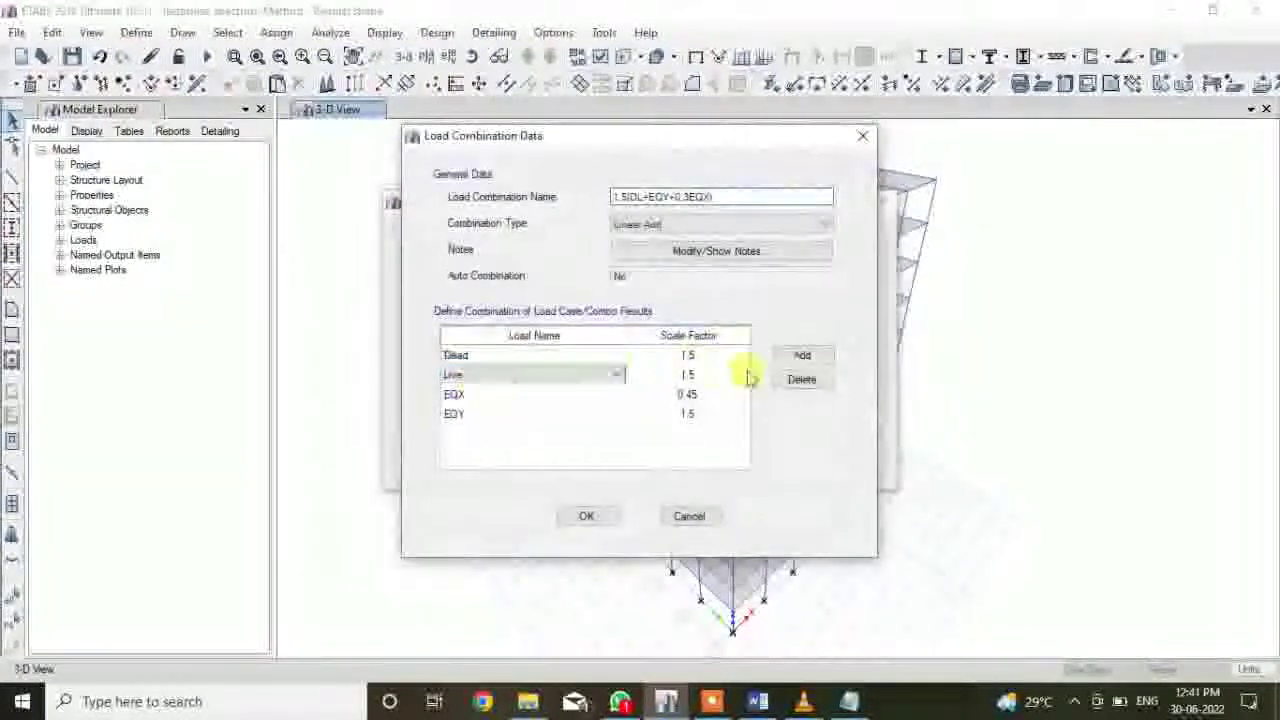
{"action": "left_click", "coordinate": [792, 380]}
{"action": "left_click", "coordinate": [587, 516]}
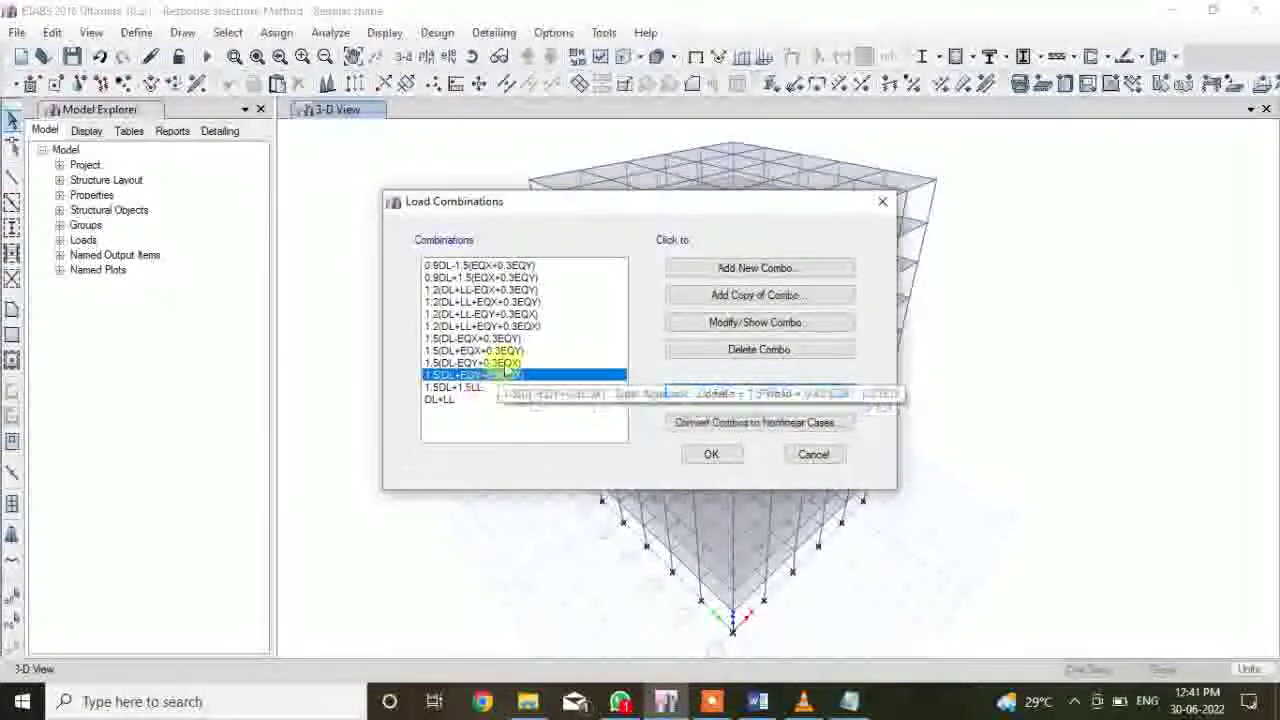
Add a copy of the 1.5(DL+EQX+0.3EQY) combination and name it 1.5(DL+RSX+0.3RSY)
{"action": "left_click", "coordinate": [508, 350]}
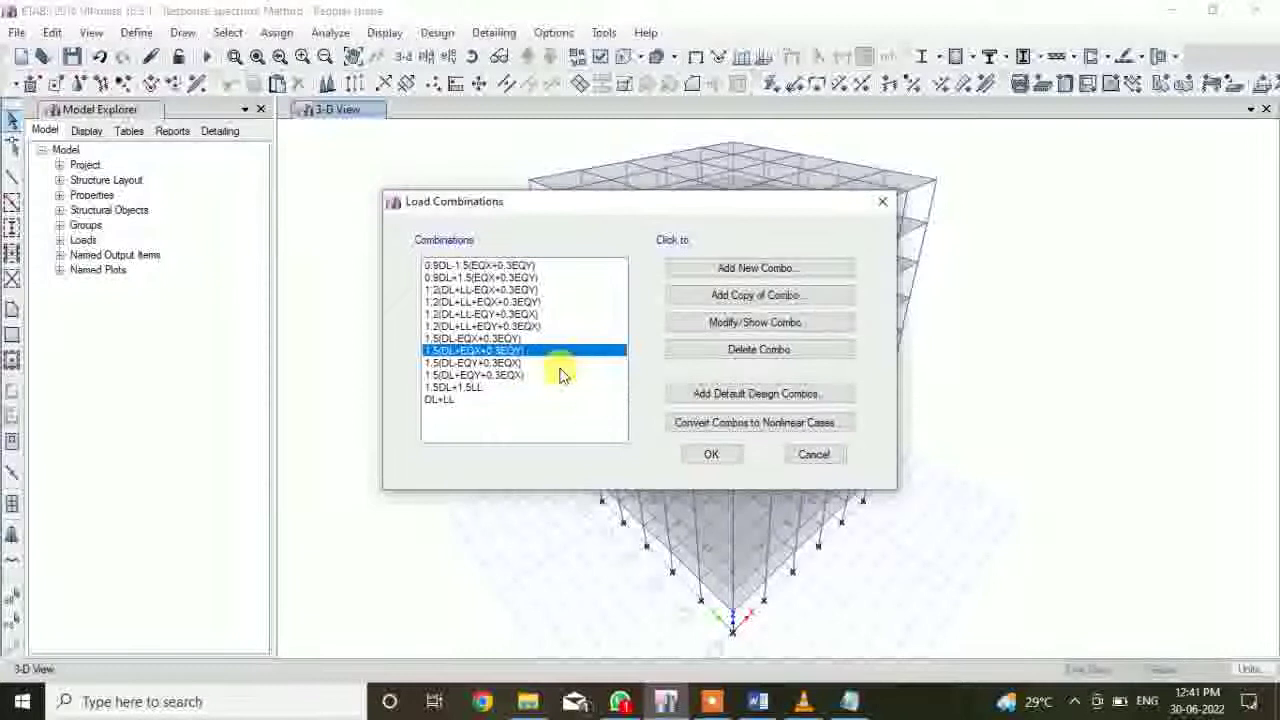
{"action": "left_click", "coordinate": [740, 297]}
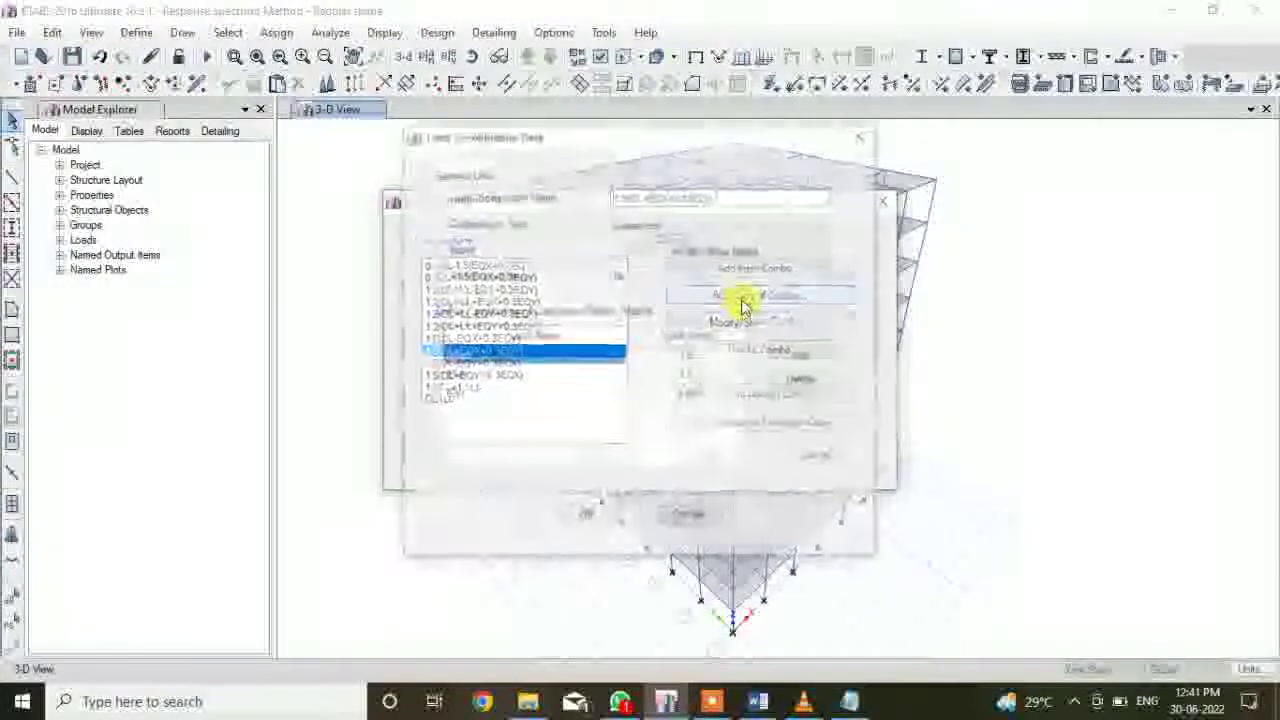
{"action": "left_click_drag", "start_coordinate": [643, 138], "coordinate": [907, 122]}
{"action": "left_click", "coordinate": [913, 176]}
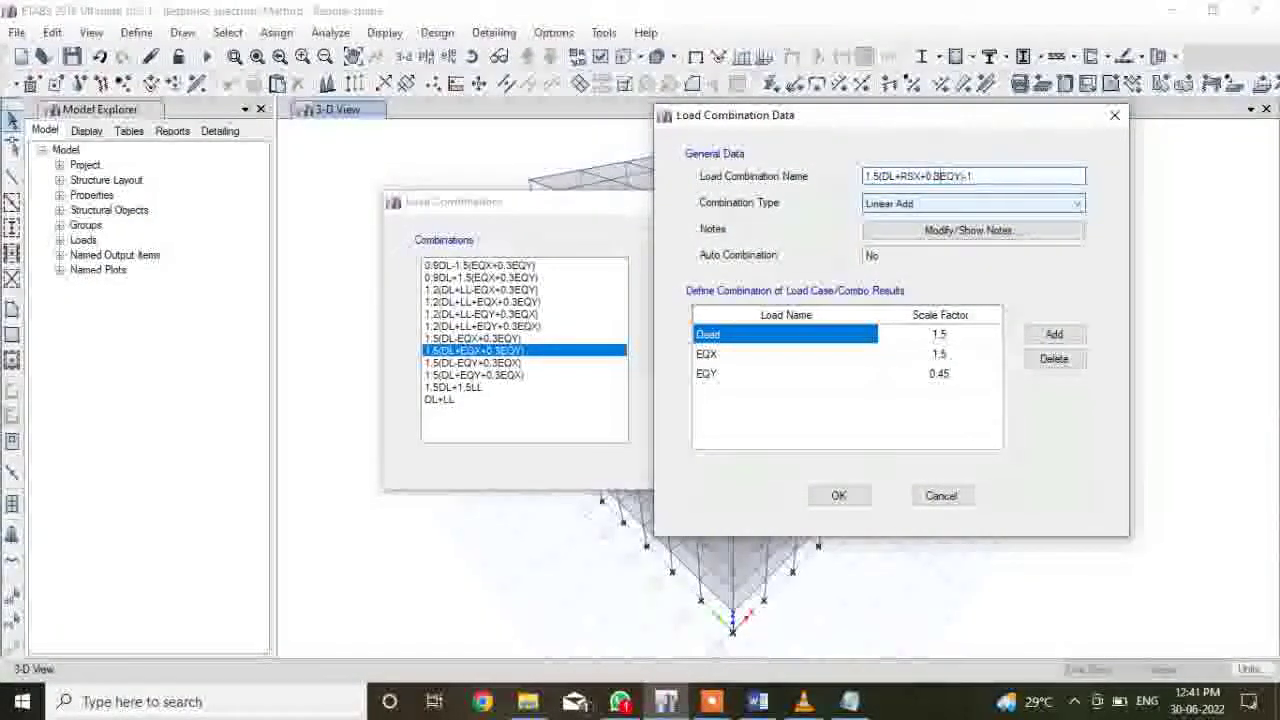
{"action": "left_click", "coordinate": [930, 176]}
{"action": "key", "text": "BackSpace"}
{"action": "key", "text": "BackSpace"}
{"action": "type", "text": "RS"}
{"action": "left_click", "coordinate": [962, 176]}
{"action": "key", "text": "Delete"}
{"action": "key", "text": "Delete"}
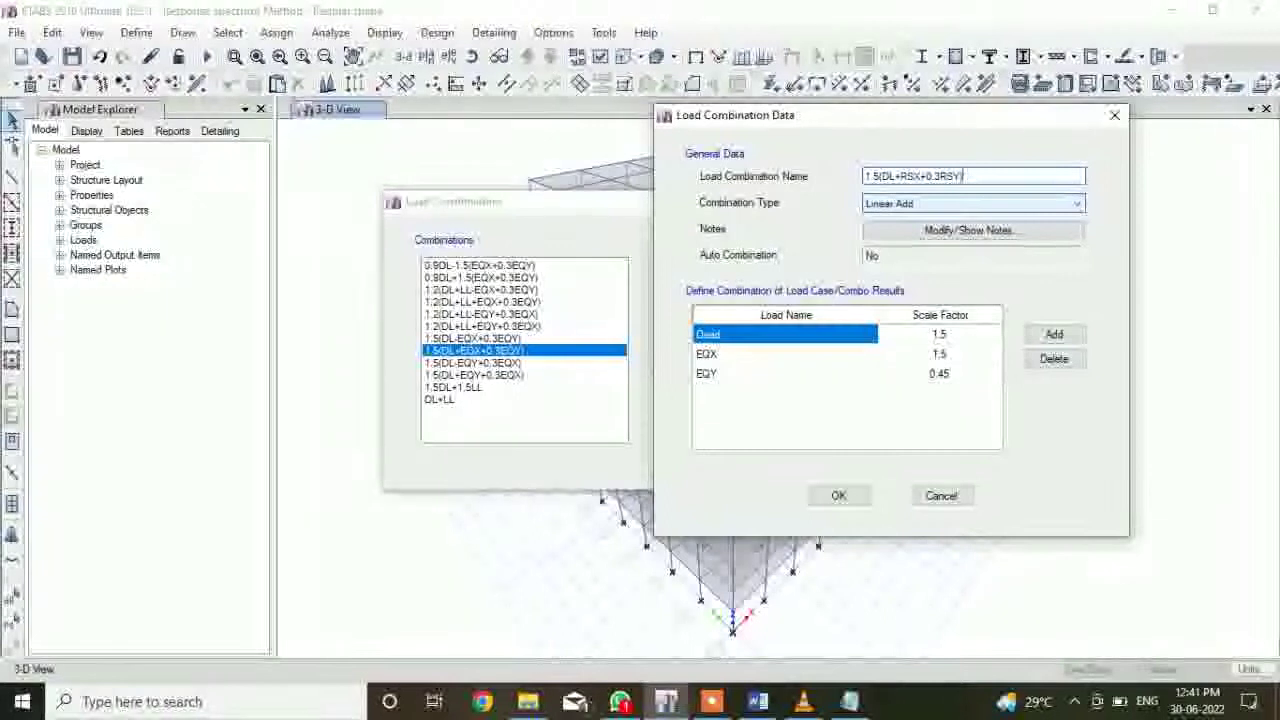
Replace EQX with RS-X and EQY with RS-Y in 1.5(DL+RSX+0.3RSY), and save it
{"action": "left_click", "coordinate": [809, 355]}
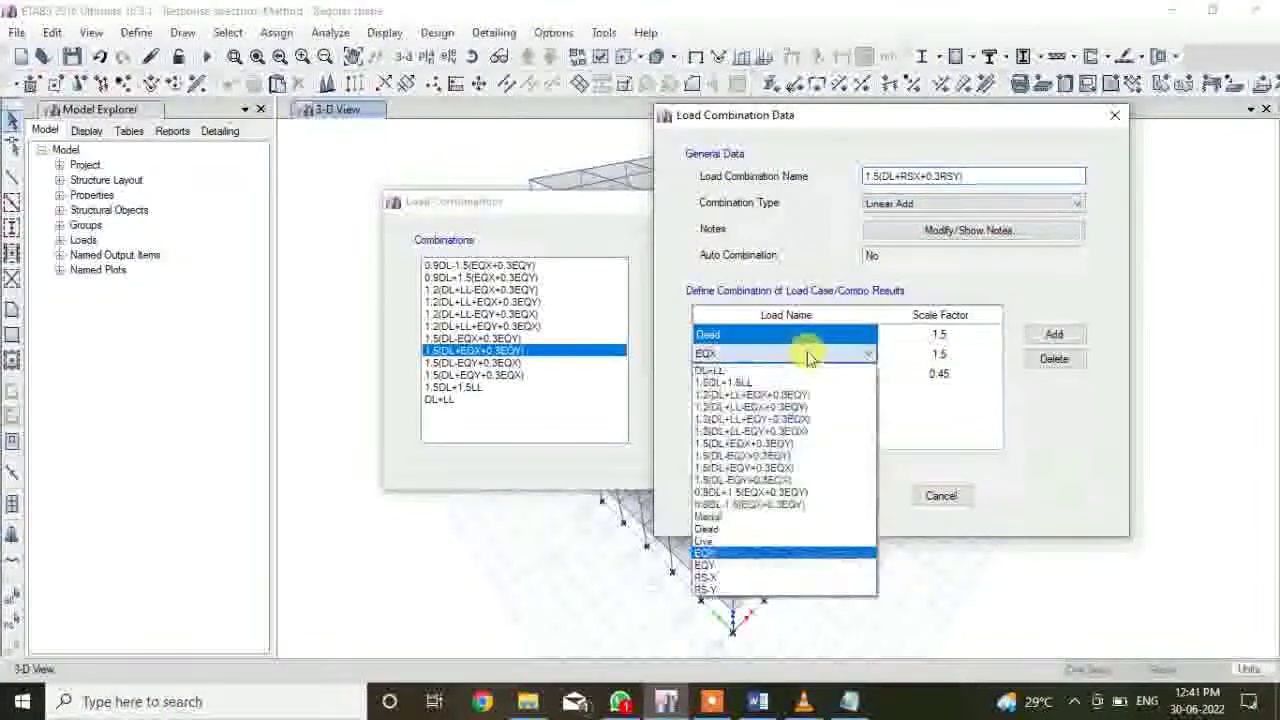
{"action": "left_click", "coordinate": [745, 580]}
{"action": "left_click", "coordinate": [755, 374]}
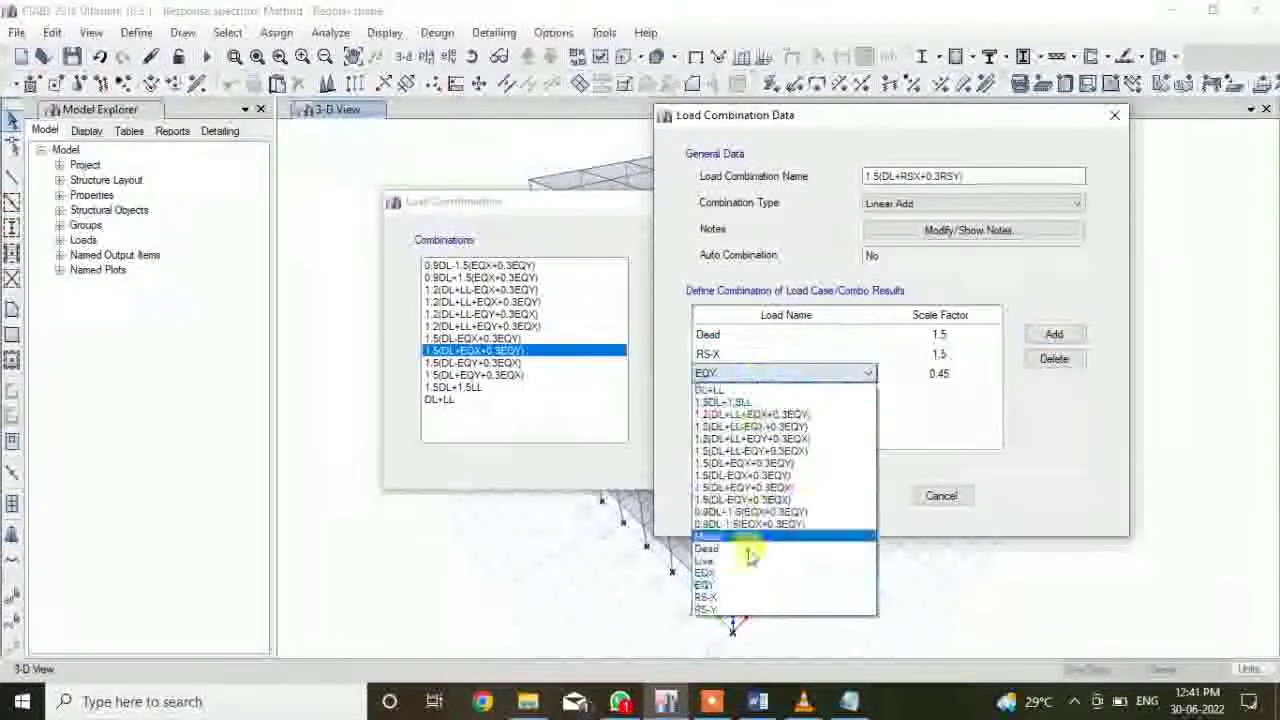
{"action": "left_click", "coordinate": [734, 607]}
{"action": "left_click", "coordinate": [848, 497]}
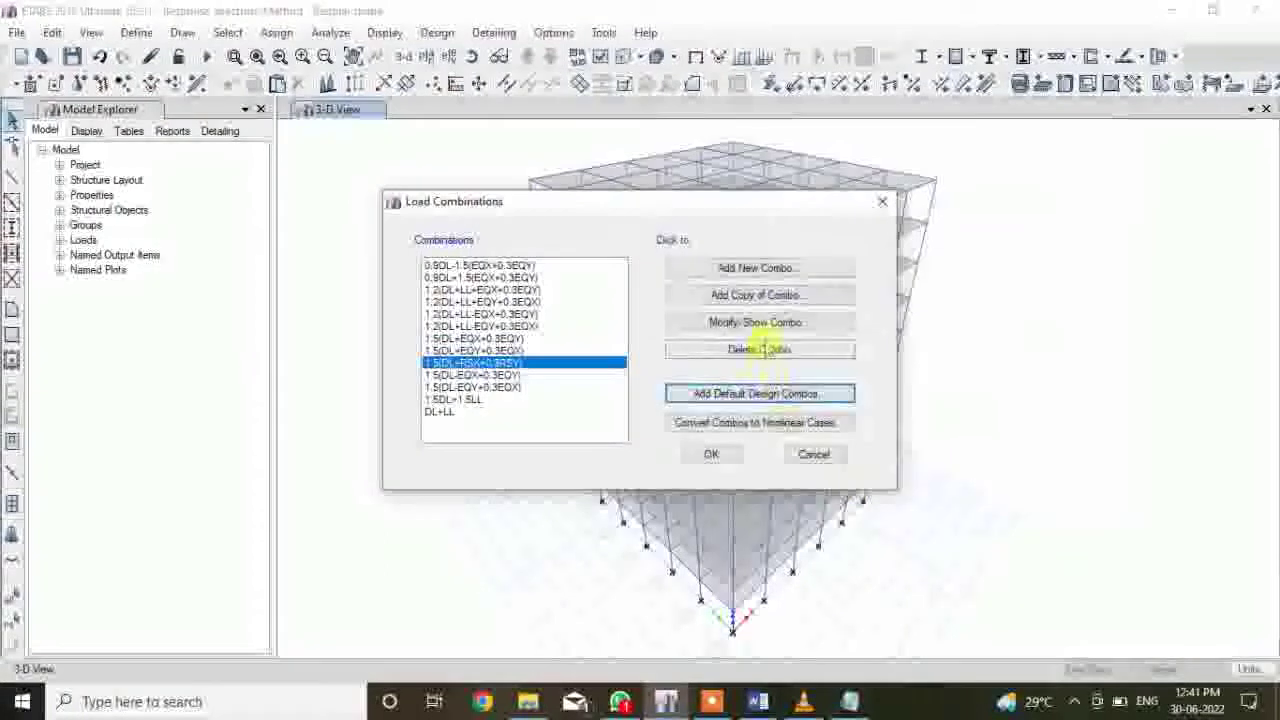
Add a copy of the 1.5(DL+RSX+0.3RSY) combination and name it 1.5(DL+RSY+0.3RSX)
{"action": "left_click", "coordinate": [755, 296]}
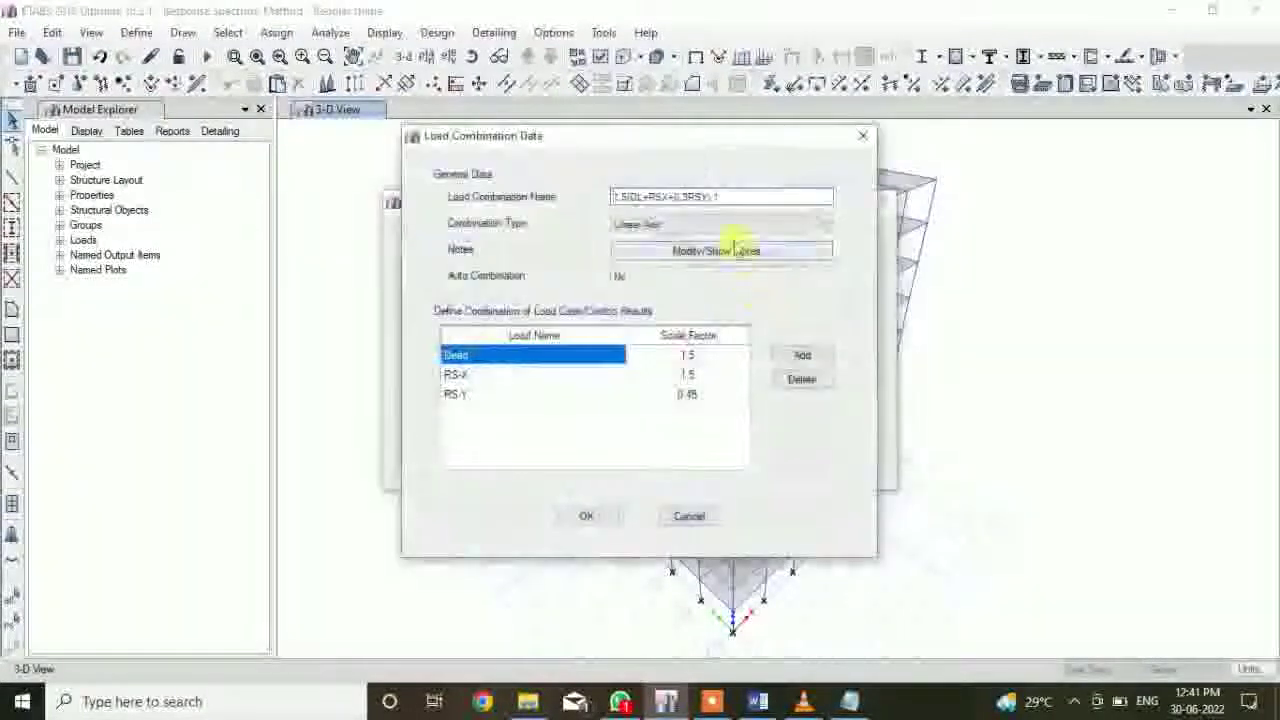
{"action": "key", "text": "BackSpace"}
{"action": "key", "text": "BackSpace"}
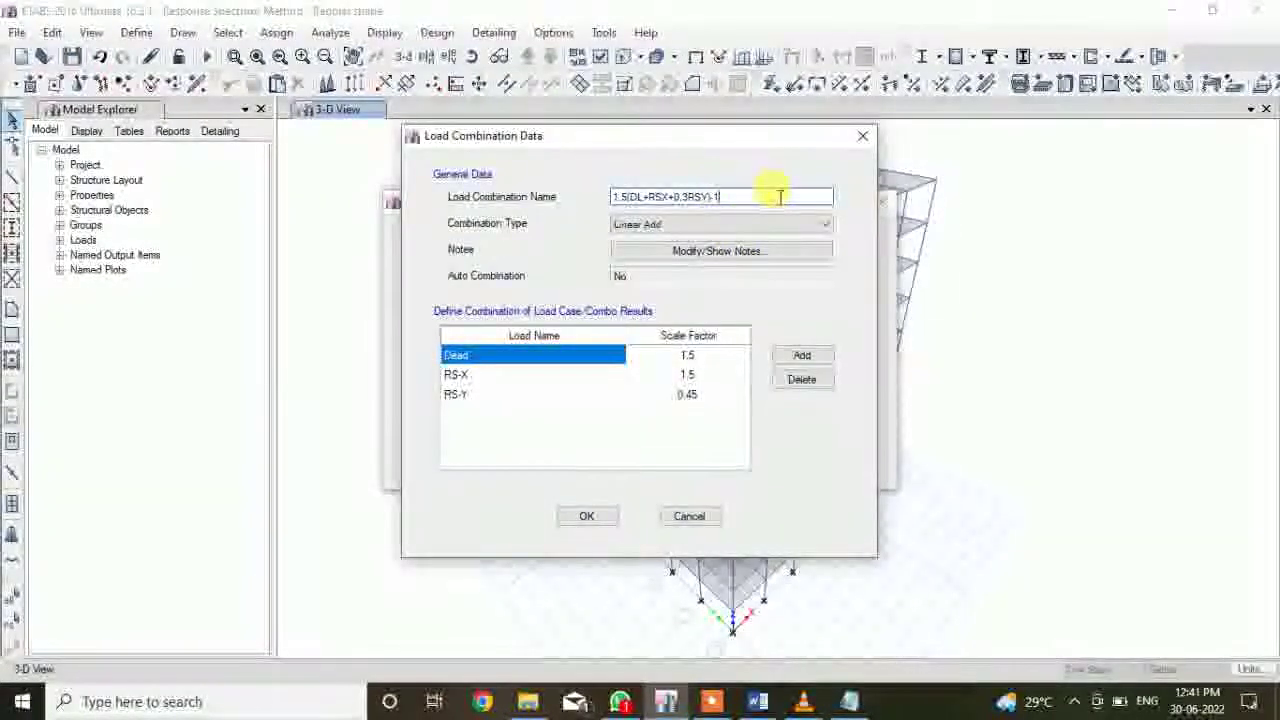
{"action": "left_click_drag", "start_coordinate": [731, 146], "coordinate": [1041, 125]}
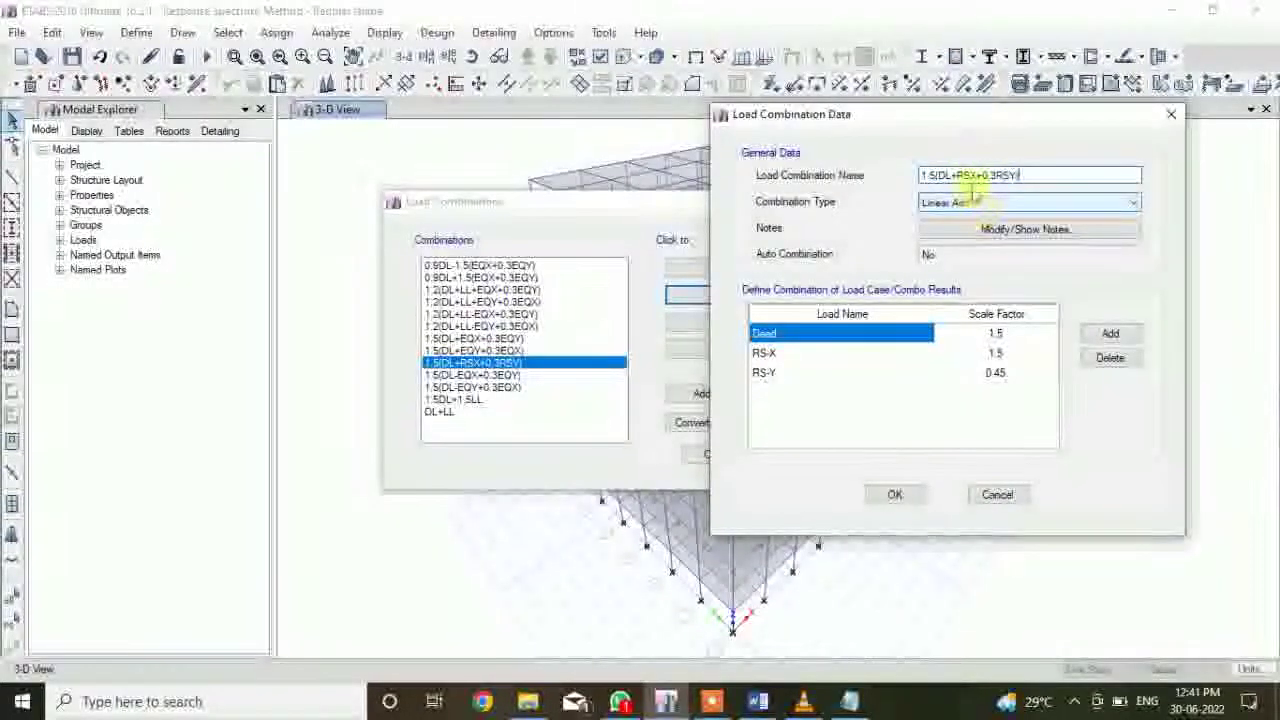
{"action": "left_click_drag", "start_coordinate": [973, 175], "coordinate": [1003, 175]}
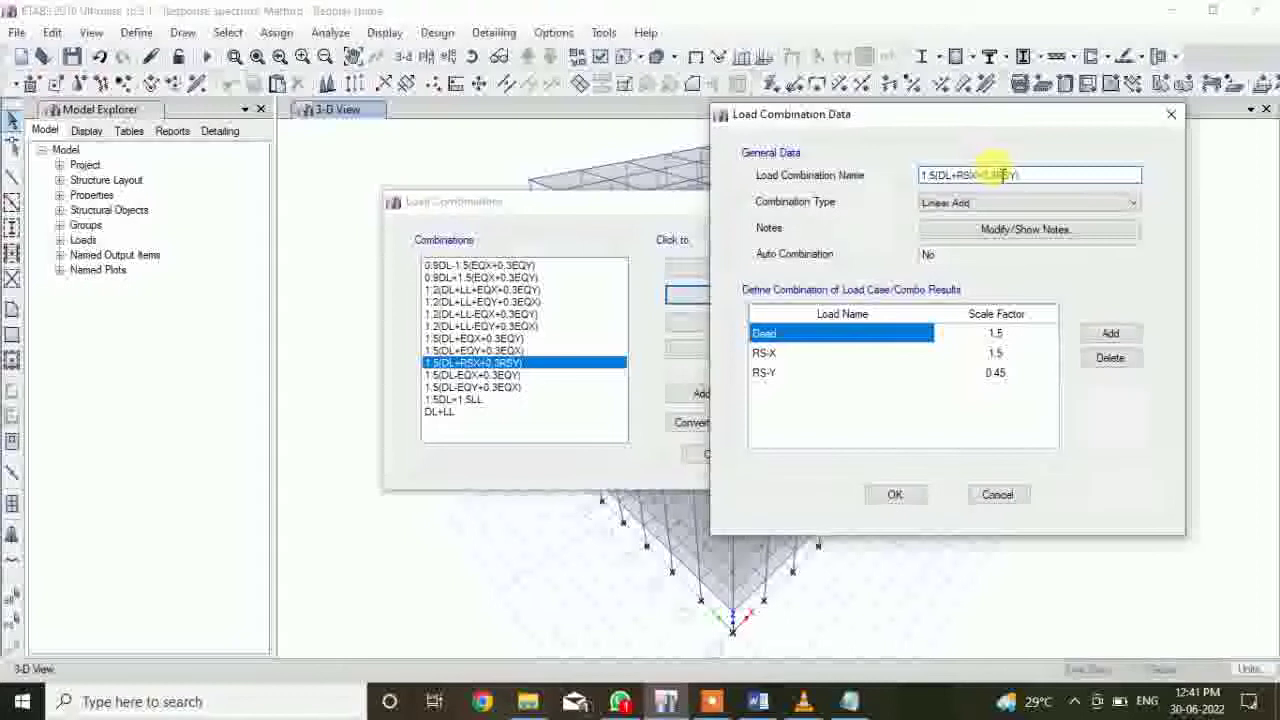
{"action": "type", "text": "Y"}
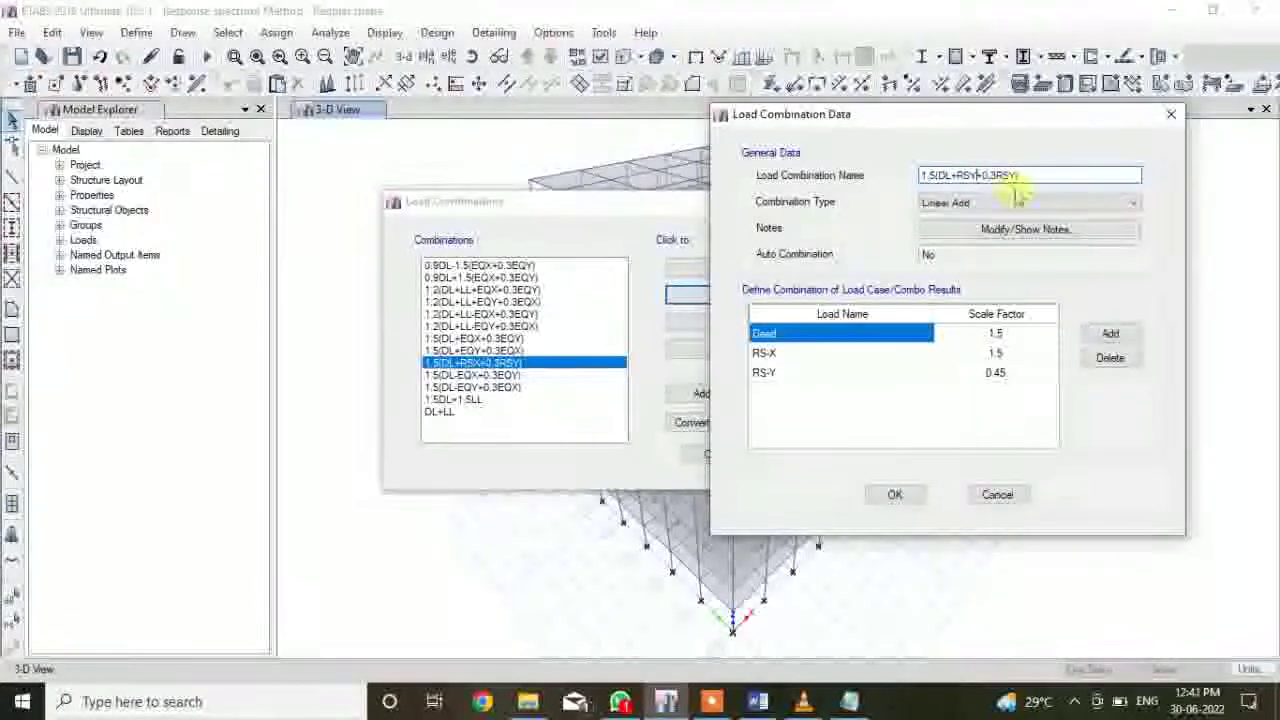
{"action": "left_click", "coordinate": [1045, 177]}
{"action": "key", "text": "BackSpace"}
{"action": "key", "text": "BackSpace"}
{"action": "type", "text": "X)"}
Set the scale factors of RS-X to 0.45 and RS-Y to 1.5 in 1.5(DL+RSY+0.3RSX), and save it
{"action": "left_click", "coordinate": [1013, 355]}
{"action": "type", "text": "0.45"}
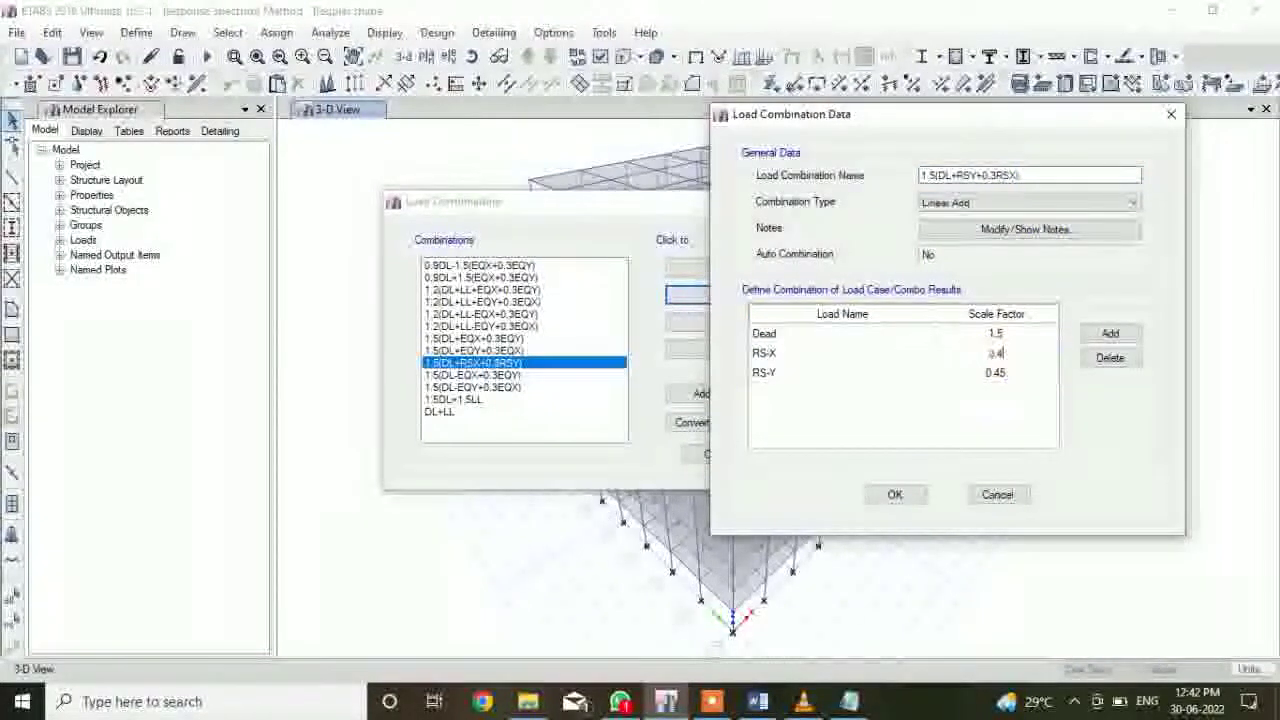
{"action": "key", "text": "Return"}
{"action": "type", "text": "1.5"}
{"action": "key", "text": "Return"}
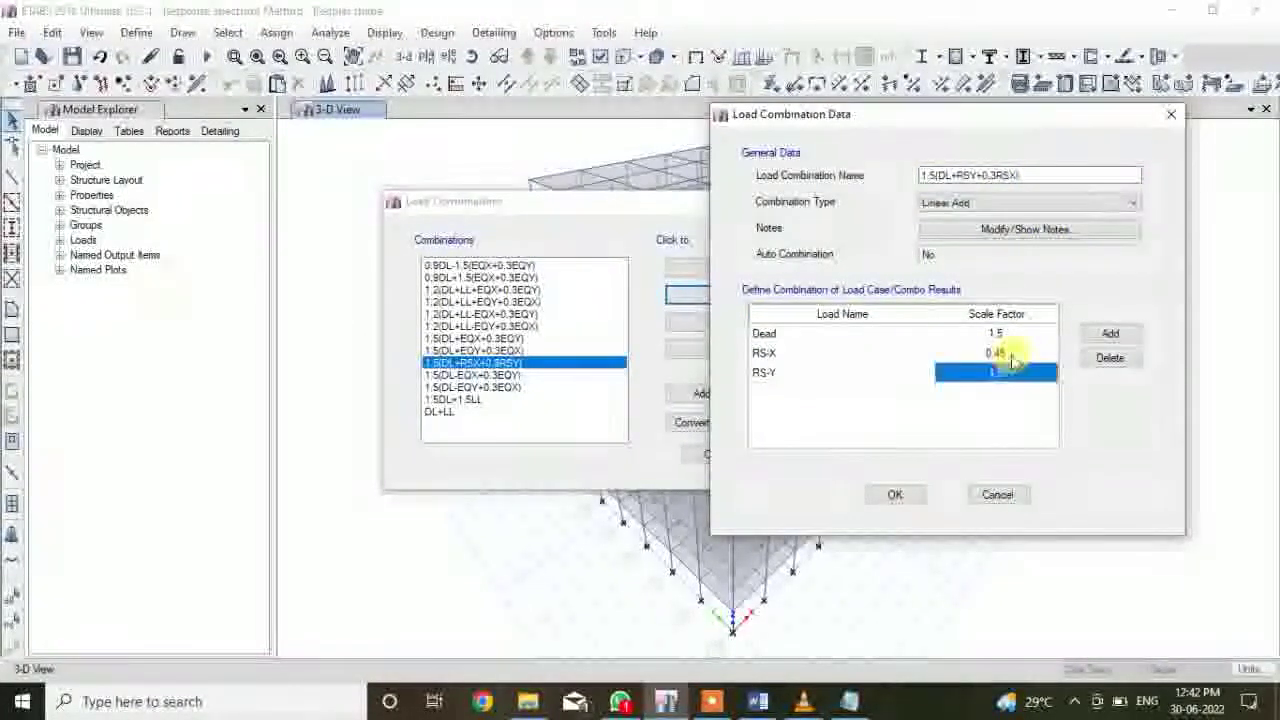
{"action": "left_click", "coordinate": [895, 495]}
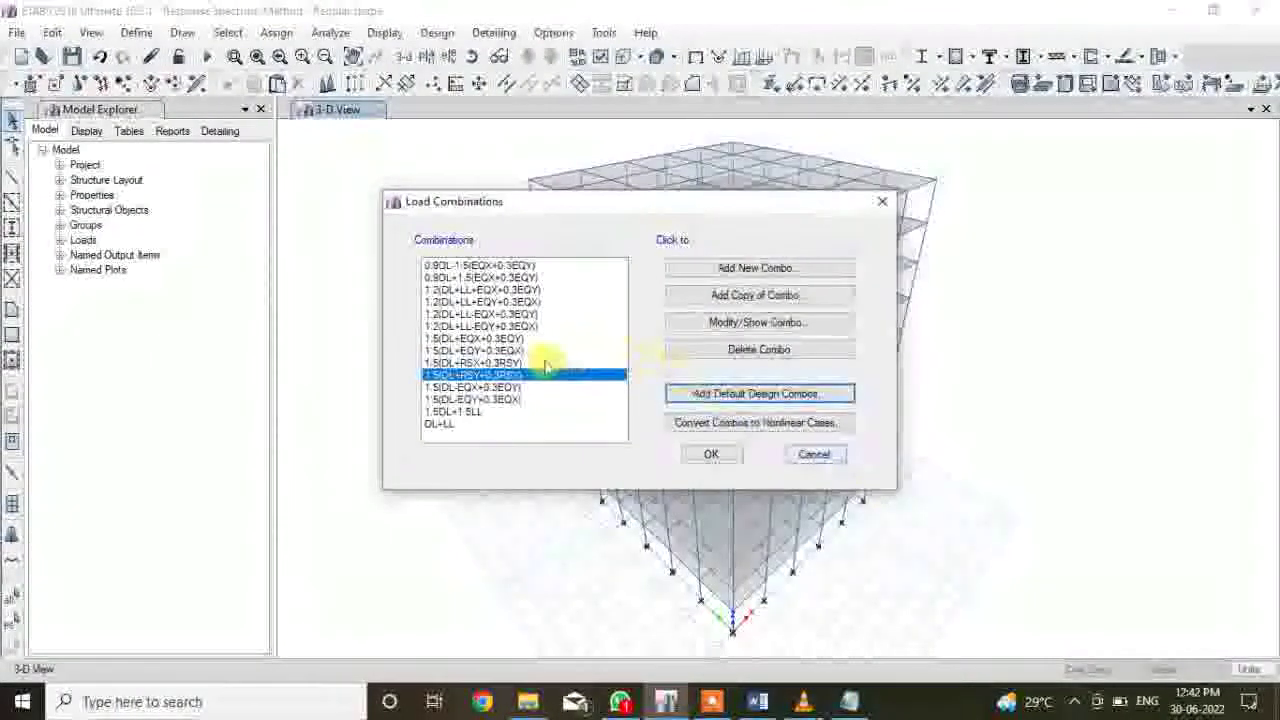
Add another copy of the 1.5(DL+RSX+0.3RSY) combination and name it 1.2(DL+LL+RSX+0.3RSY)
{"action": "left_click", "coordinate": [762, 295]}
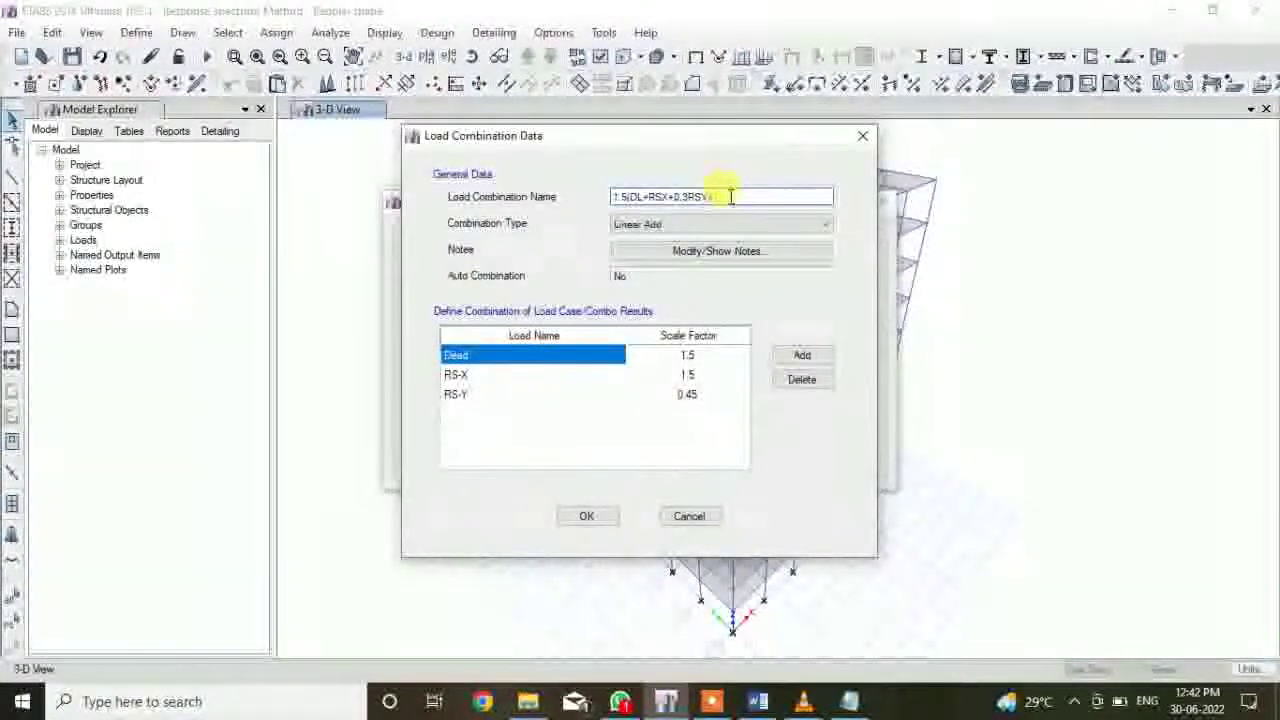
{"action": "key", "text": "Home"}
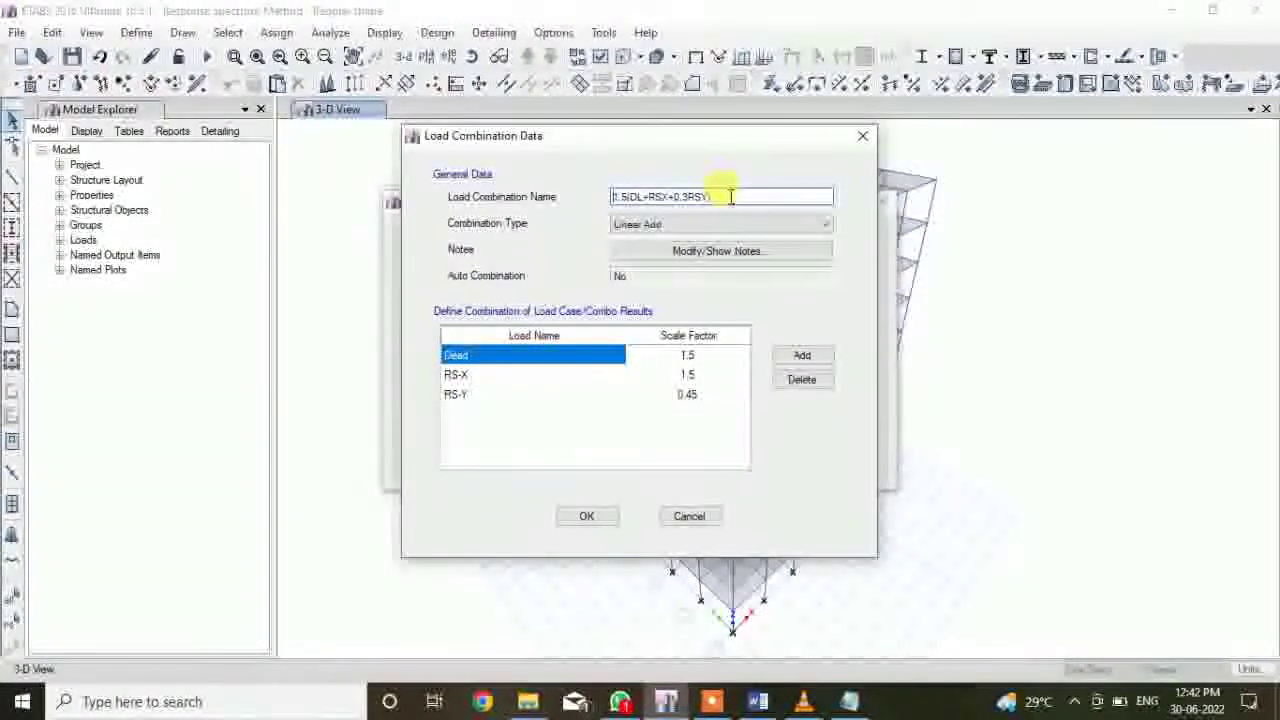
{"action": "key", "text": "Delete"}
{"action": "key", "text": "Delete"}
{"action": "key", "text": "Delete"}
{"action": "type", "text": "1.2"}
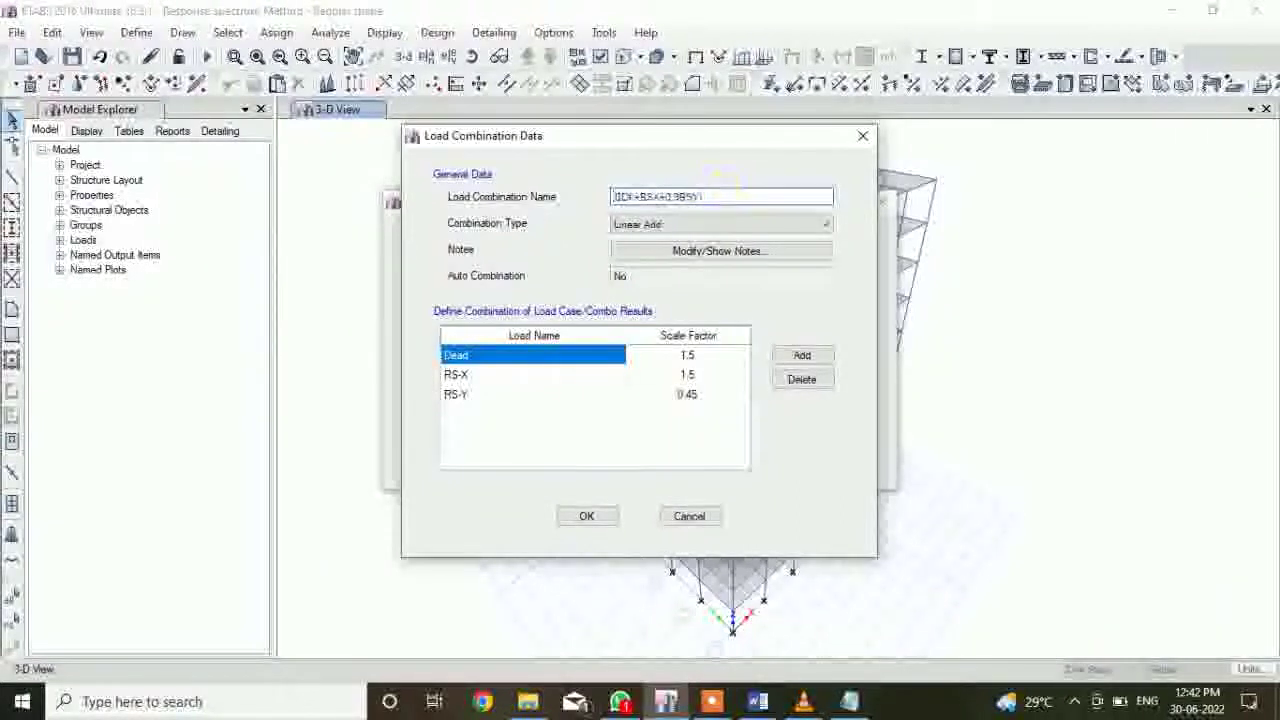
{"action": "left_click", "coordinate": [643, 197]}
{"action": "type", "text": "+LL"}
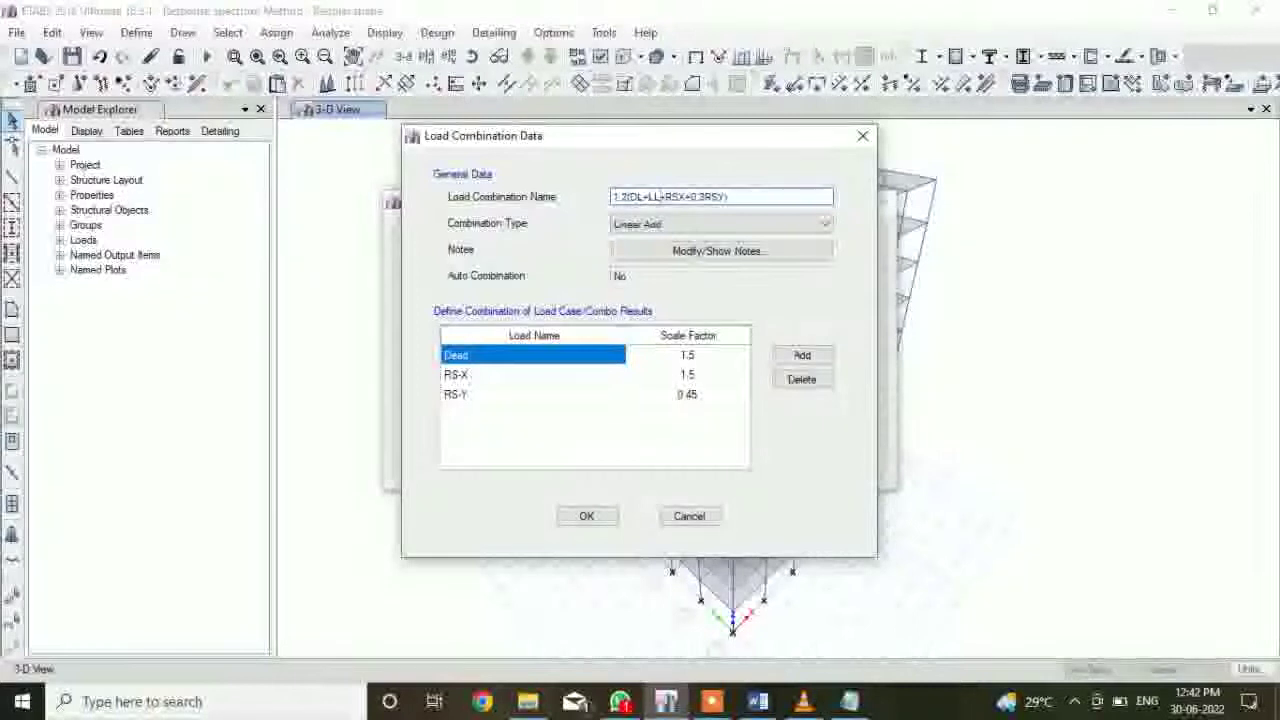
Rebuild the load list of 1.2(DL+LL+RSX+0.3RSY) as Dead, Live, RS-X and RS-Y
{"action": "left_click", "coordinate": [802, 379]}
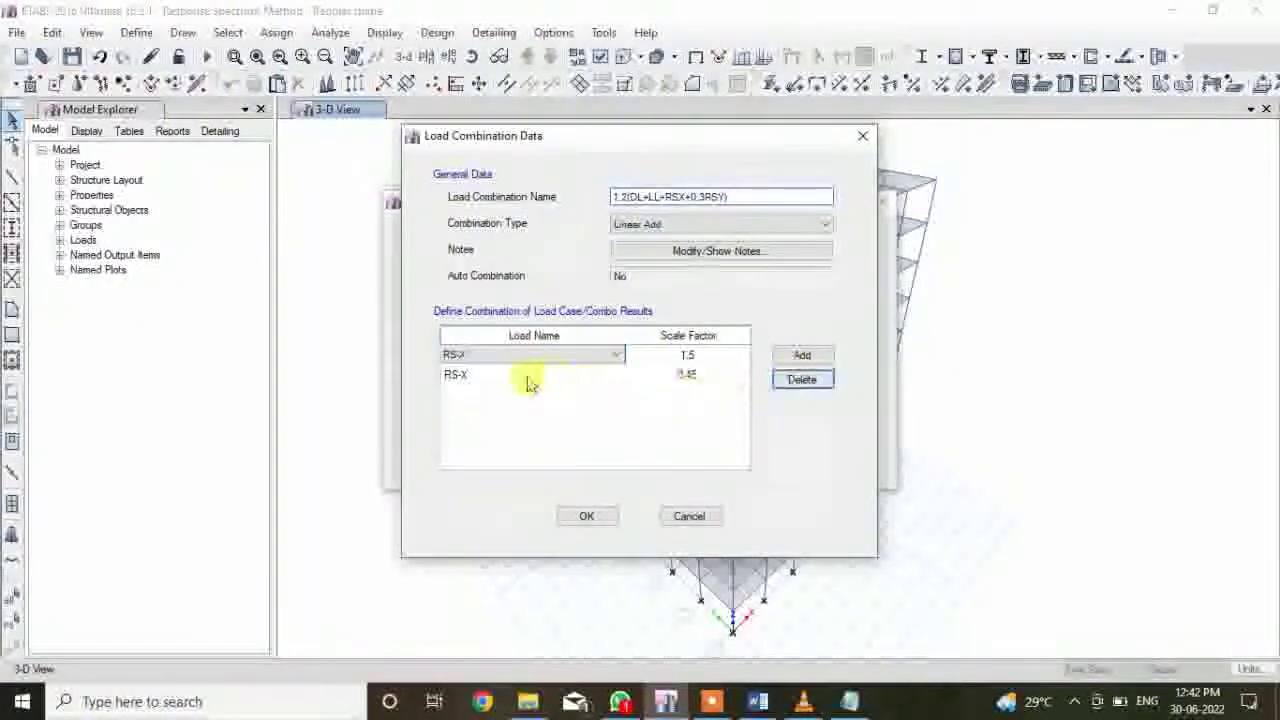
{"action": "left_click", "coordinate": [815, 365]}
{"action": "left_click", "coordinate": [803, 357]}
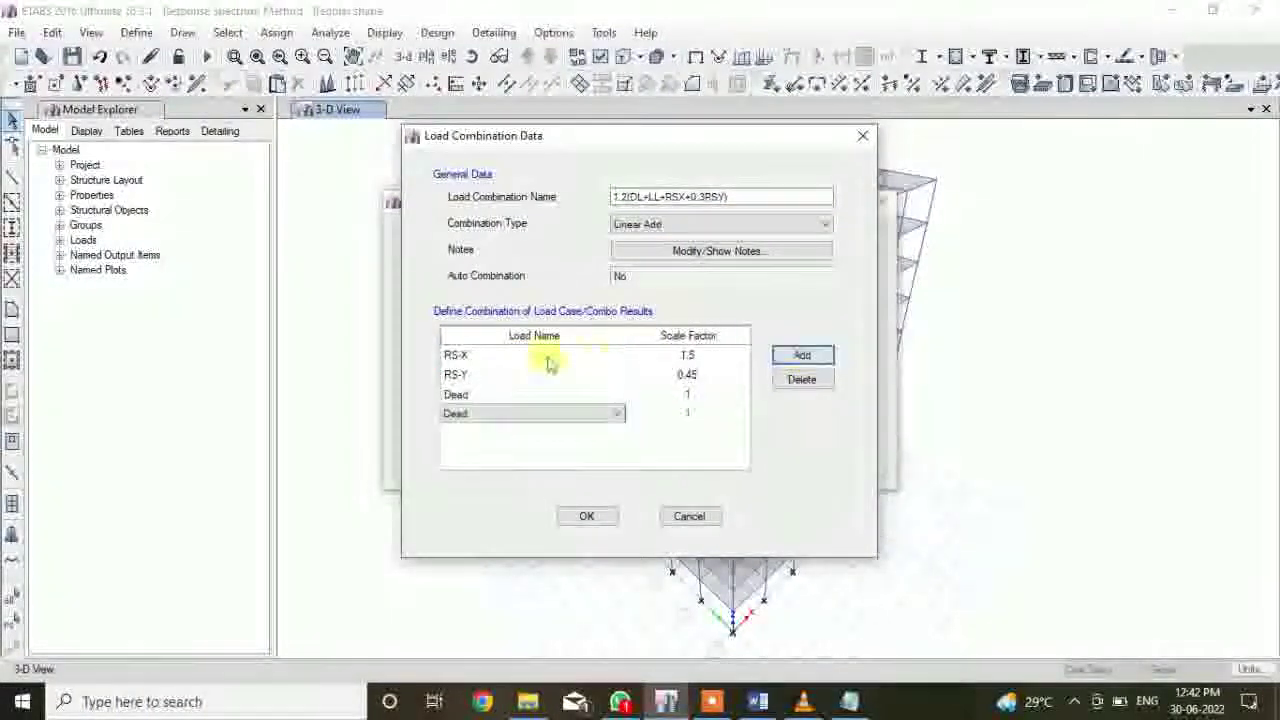
{"action": "left_click", "coordinate": [568, 358]}
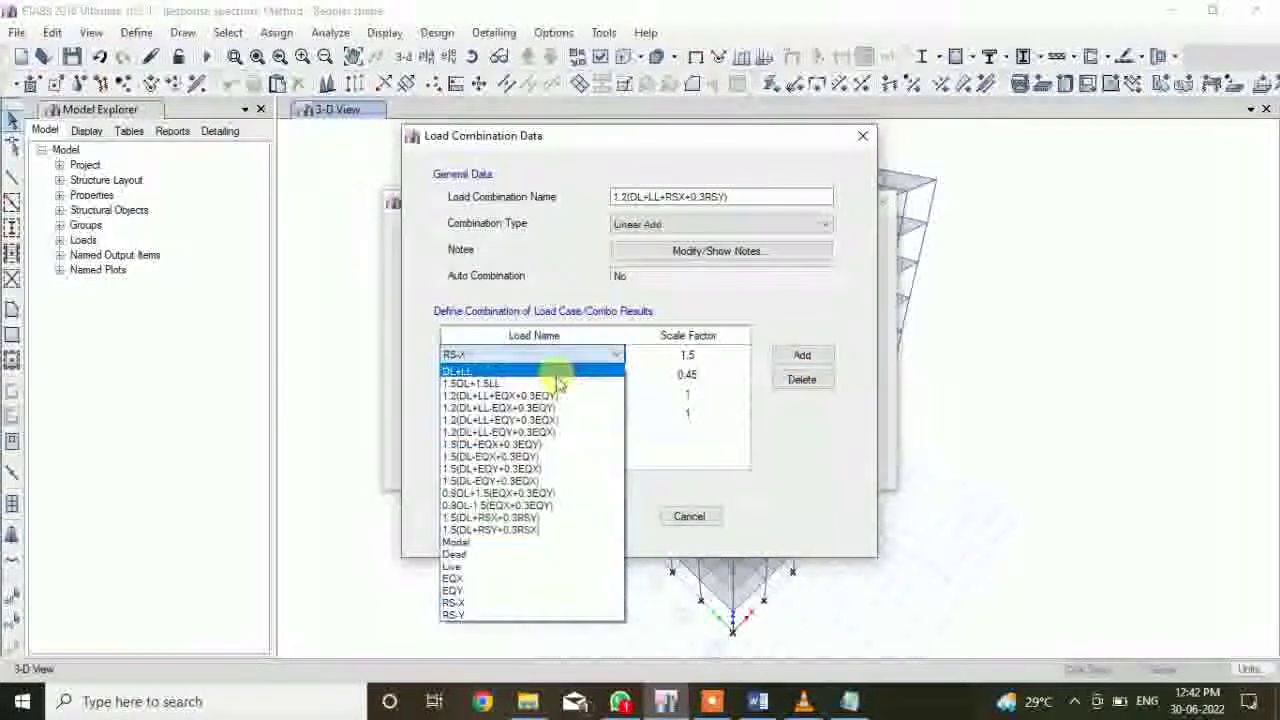
{"action": "left_click", "coordinate": [505, 554]}
{"action": "left_click", "coordinate": [528, 378]}
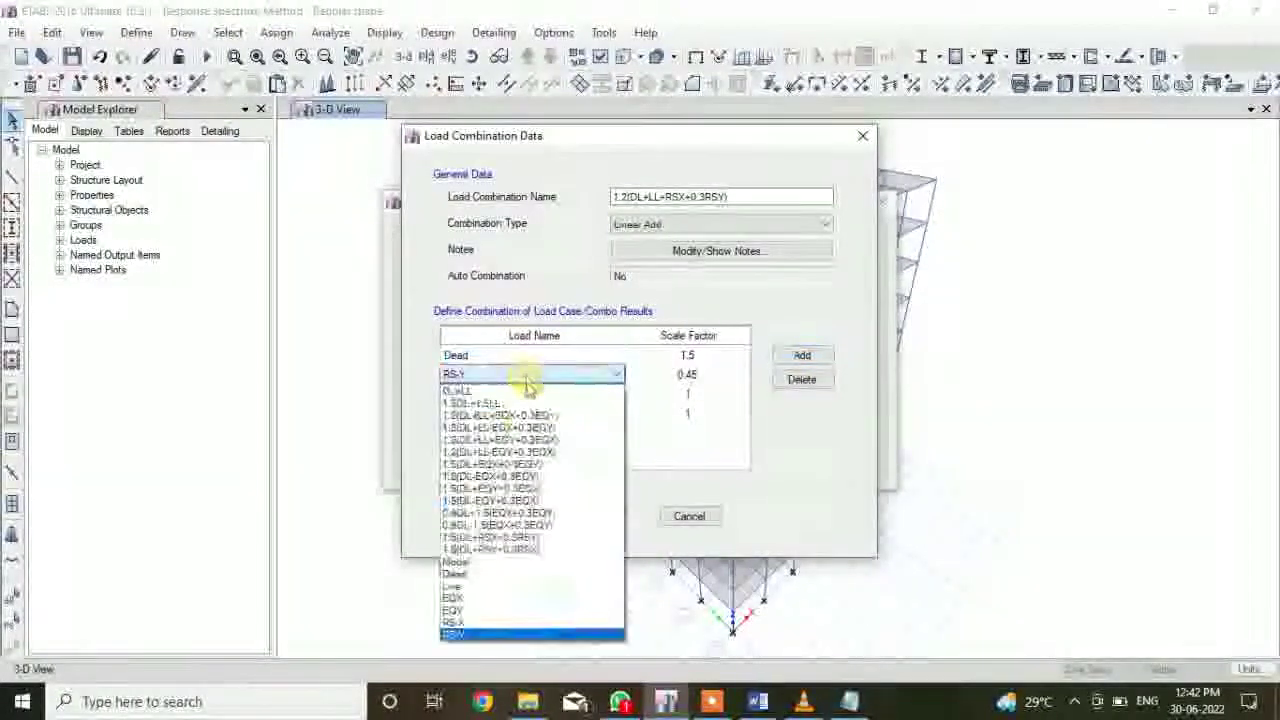
{"action": "left_click", "coordinate": [491, 580]}
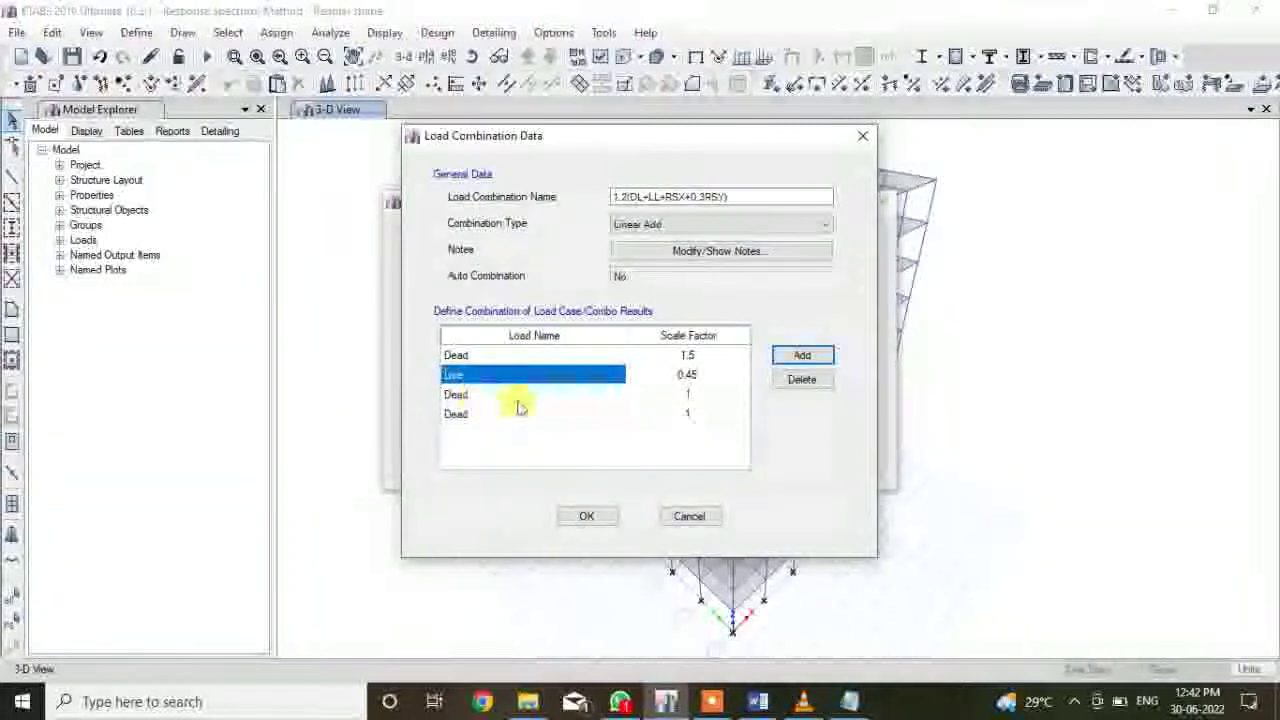
{"action": "left_click", "coordinate": [515, 398]}
{"action": "left_click", "coordinate": [487, 645]}
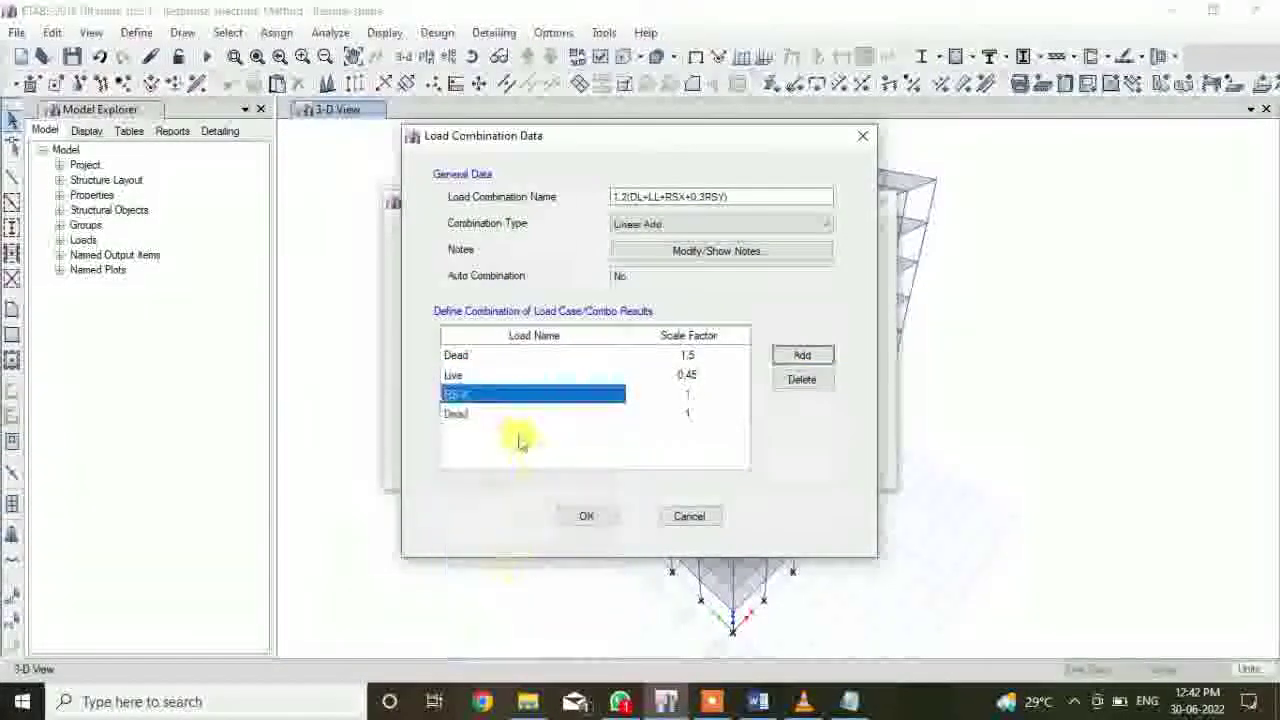
{"action": "left_click", "coordinate": [525, 414]}
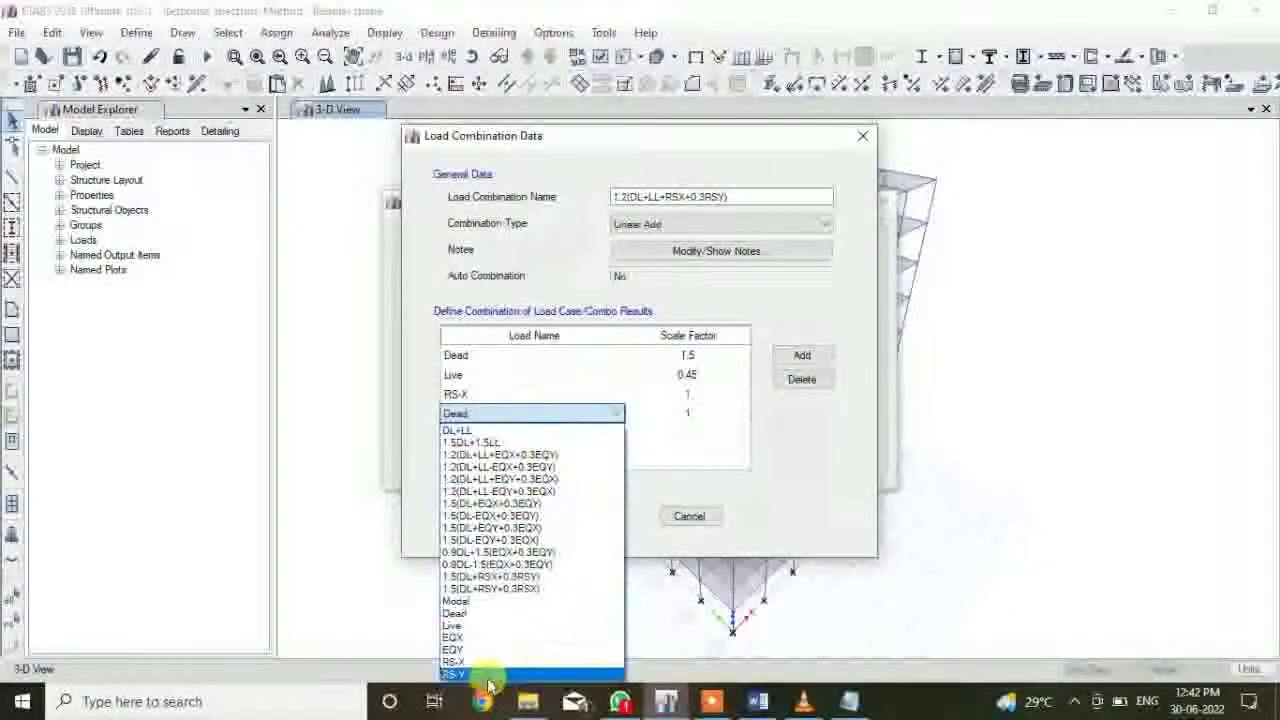
{"action": "left_click", "coordinate": [488, 677]}
Set the scale factors to 1.2 for Dead, Live and RS-X and 0.36 for RS-Y, and save the 1.2(DL+LL+RSX+0.3RSY) combination
{"action": "left_click", "coordinate": [705, 356]}
{"action": "type", "text": "1.2"}
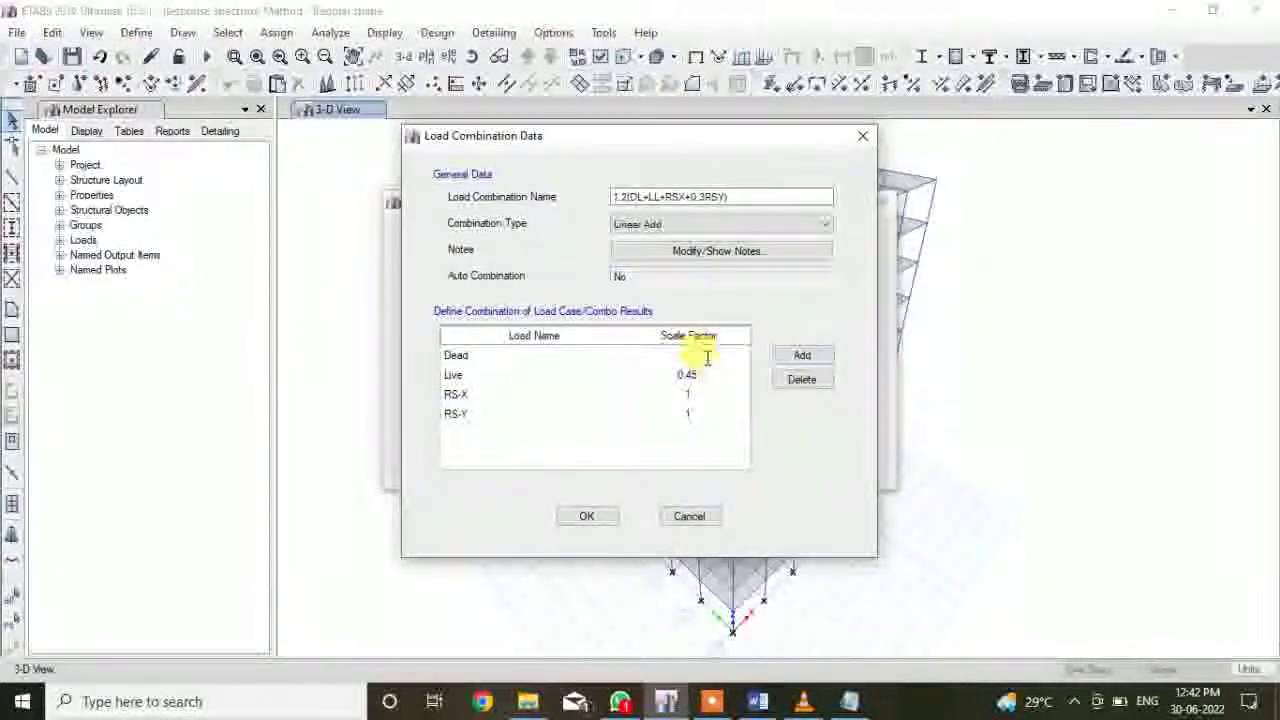
{"action": "key", "text": "Down"}
{"action": "type", "text": "1.2"}
{"action": "key", "text": "Down"}
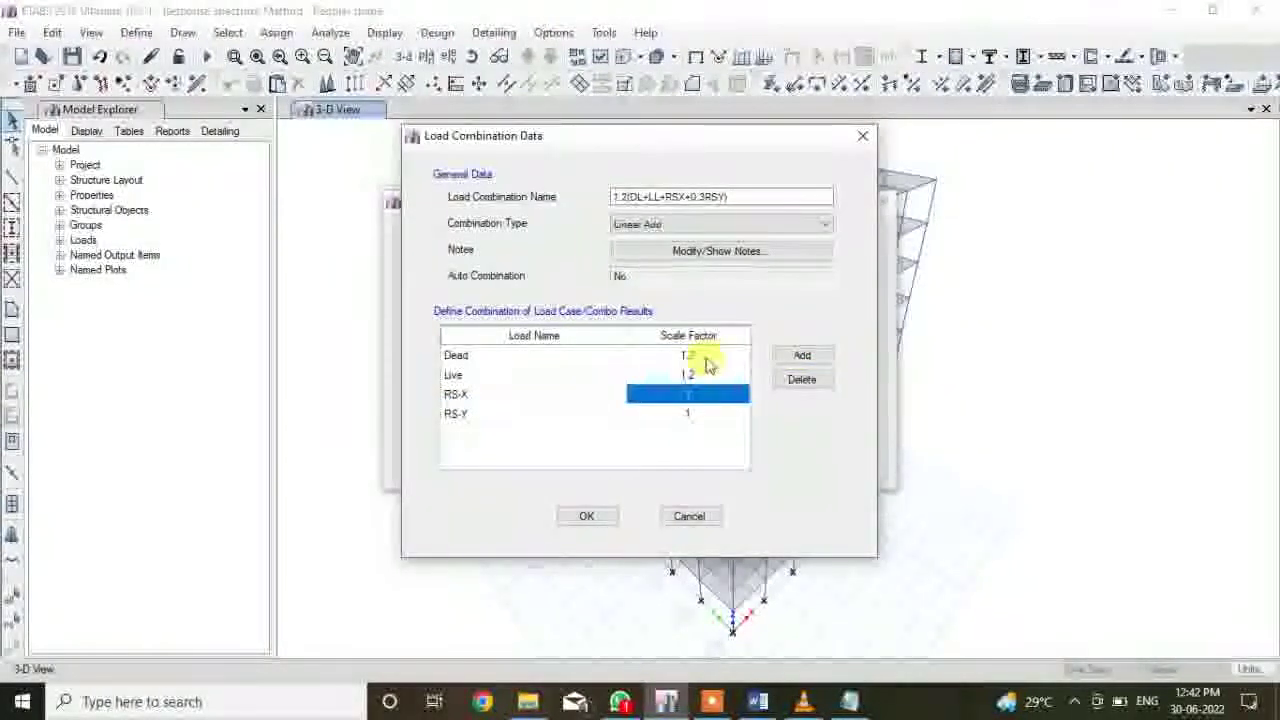
{"action": "type", "text": "1.2"}
{"action": "key", "text": "Down"}
{"action": "type", "text": "0.3"}
{"action": "key", "text": "Return"}
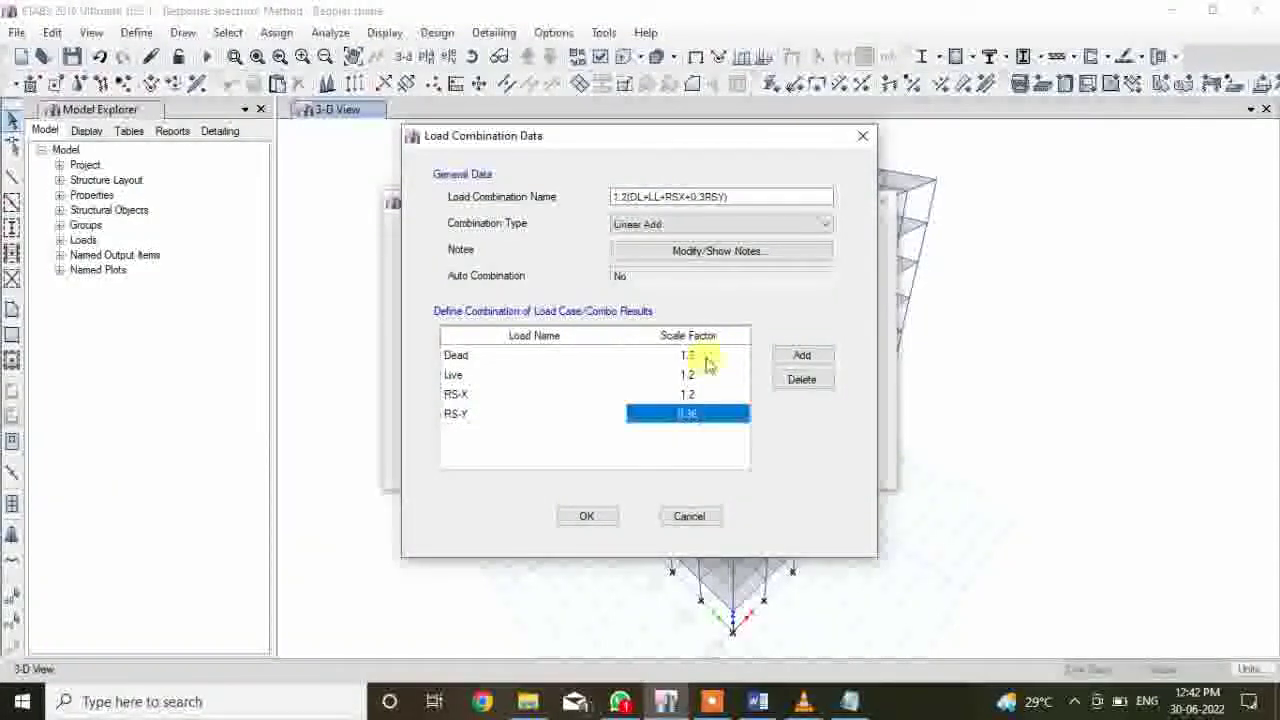
{"action": "left_click", "coordinate": [587, 516]}
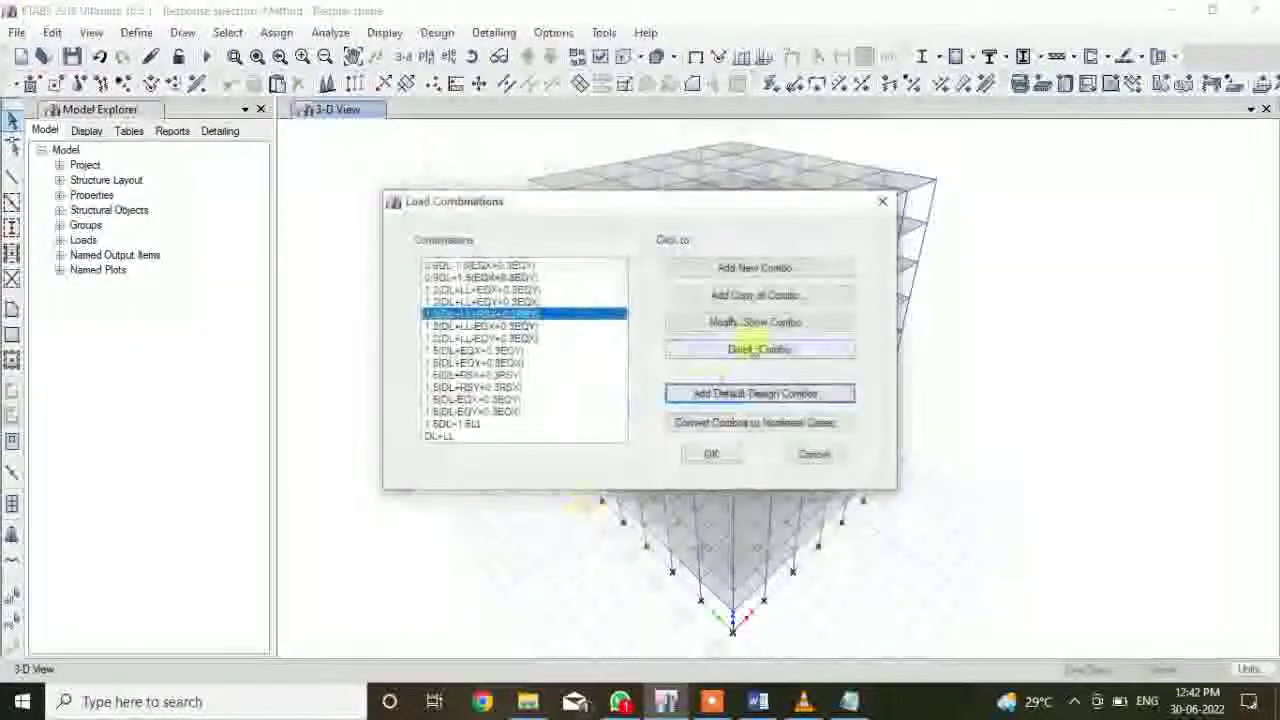
Add a copy of the 1.2(DL+LL+RSX+0.3RSY) combination and name it 1.2(DL+LL+RSY+0.3RSX)
{"action": "left_click", "coordinate": [760, 296]}
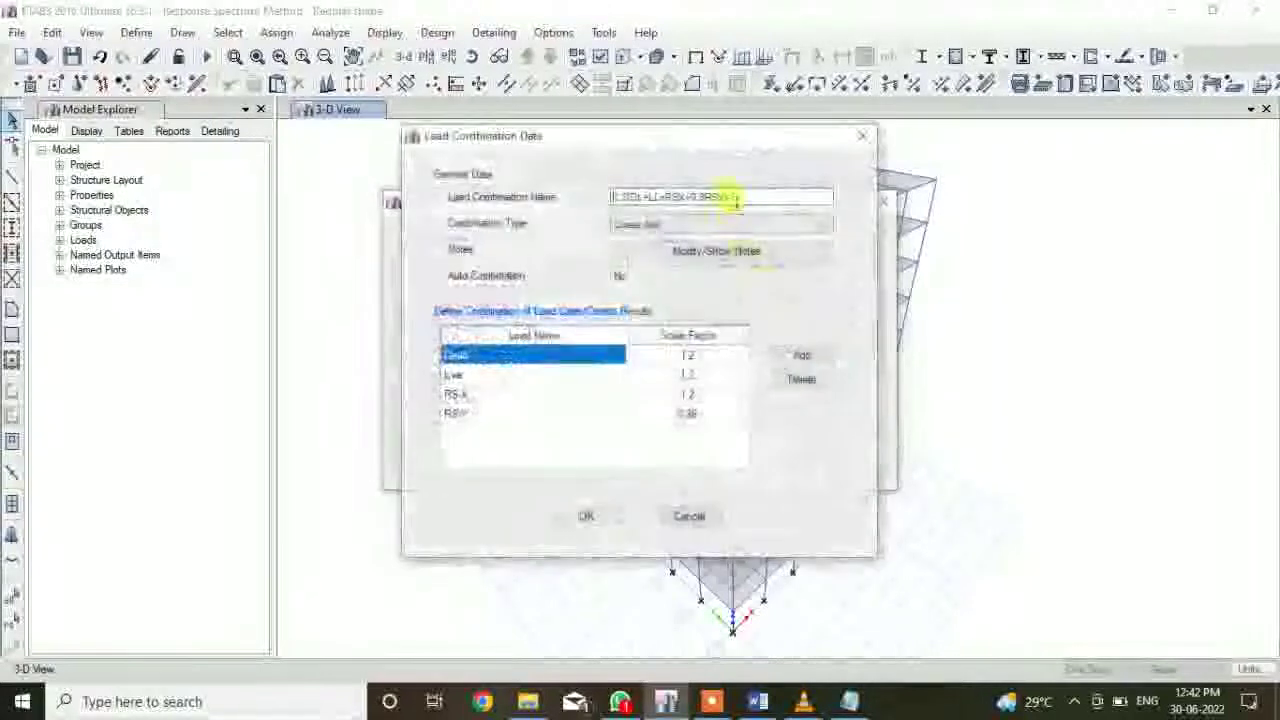
{"action": "key", "text": "BackSpace"}
{"action": "key", "text": "BackSpace"}
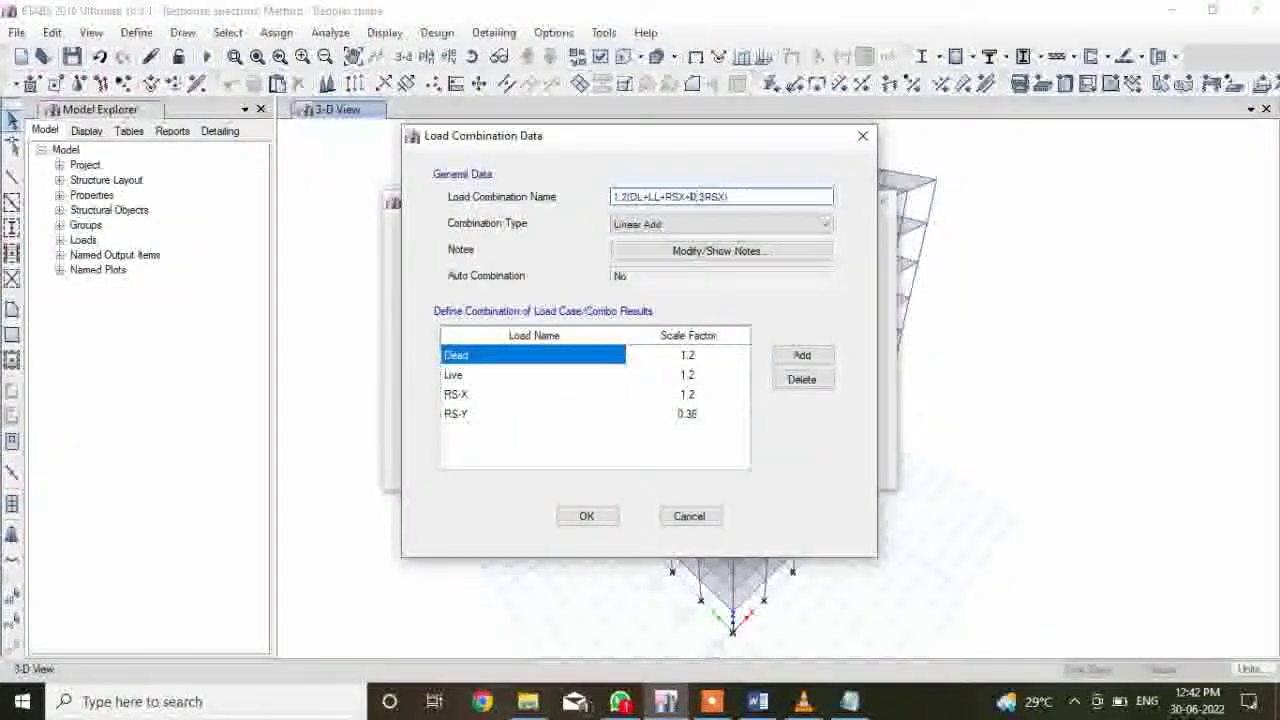
{"action": "type", "text": "Y"}
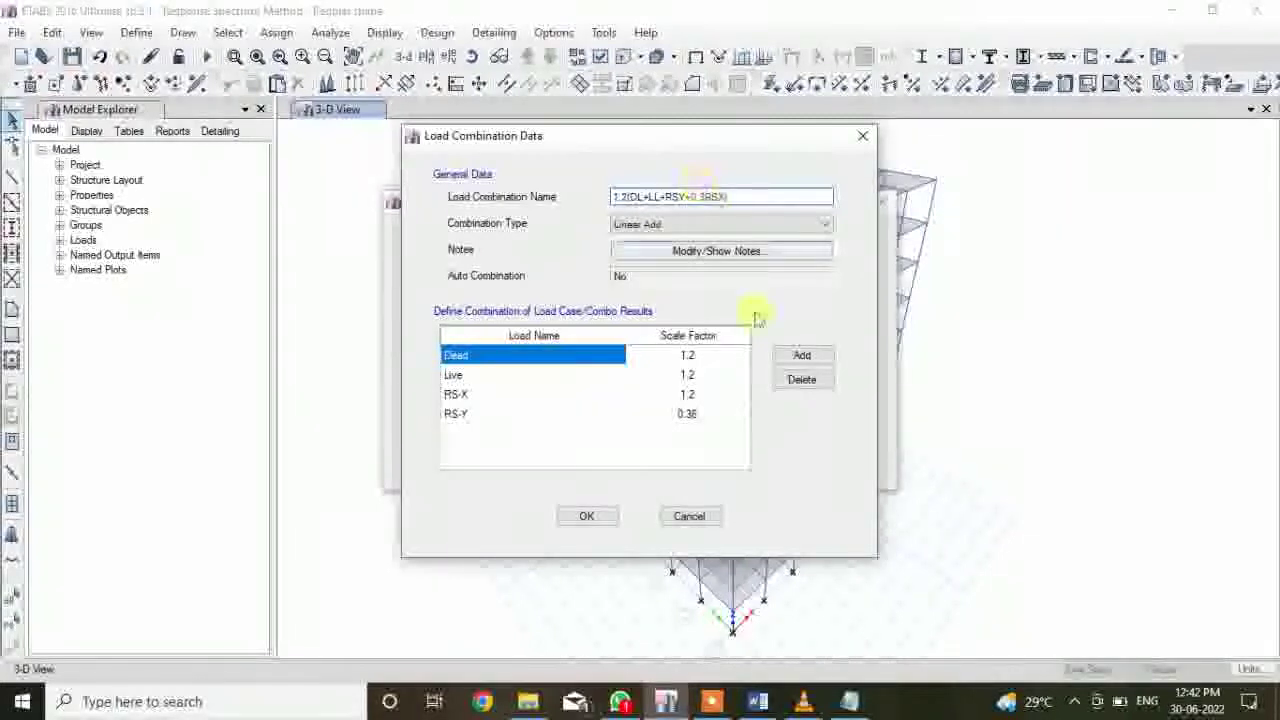
Set the scale factors of RS-X to 0.36 and RS-Y to 1.2 in 1.2(DL+LL+RSY+0.3RSX), and save it
{"action": "left_click", "coordinate": [704, 398]}
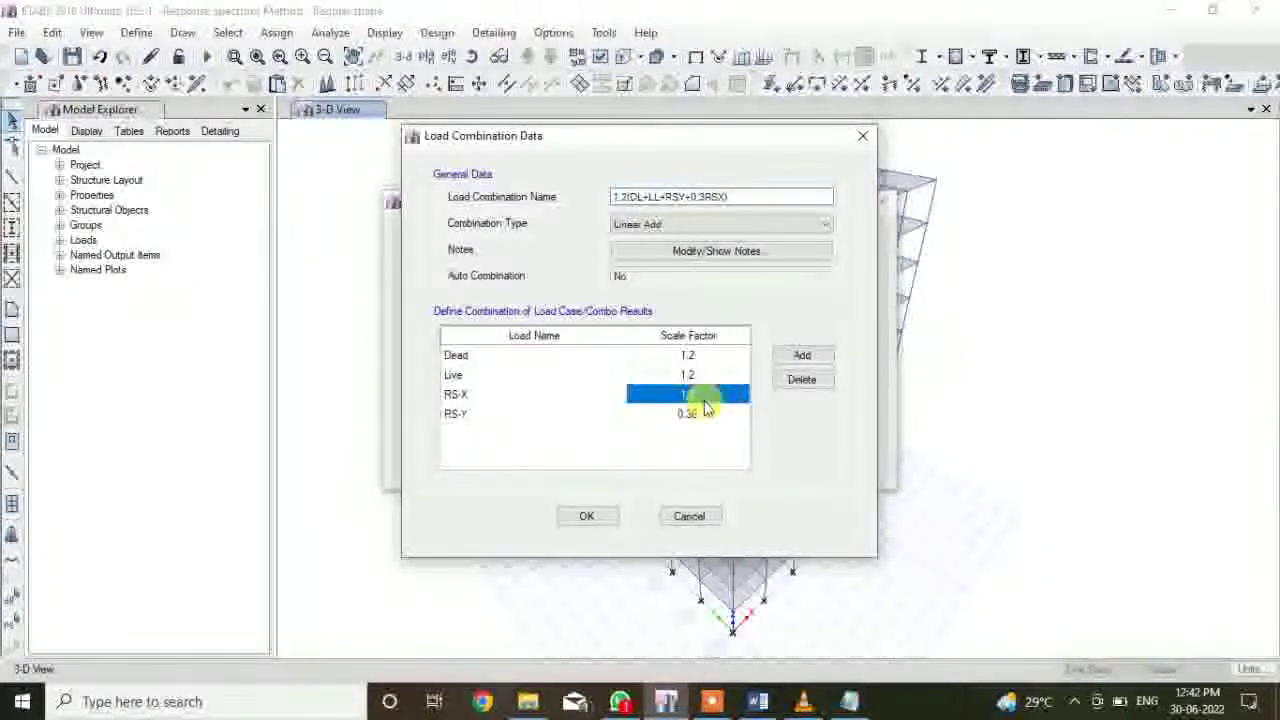
{"action": "type", "text": "0.36"}
{"action": "left_click", "coordinate": [704, 412]}
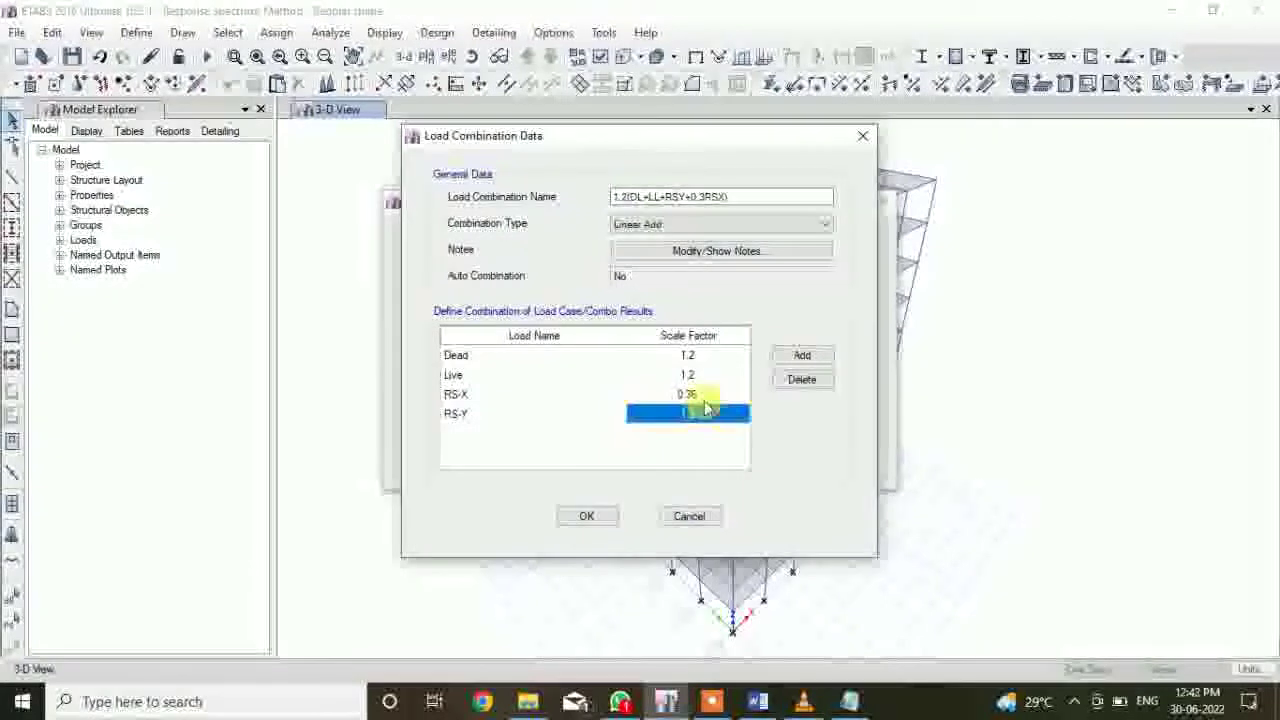
{"action": "left_click", "coordinate": [590, 515]}
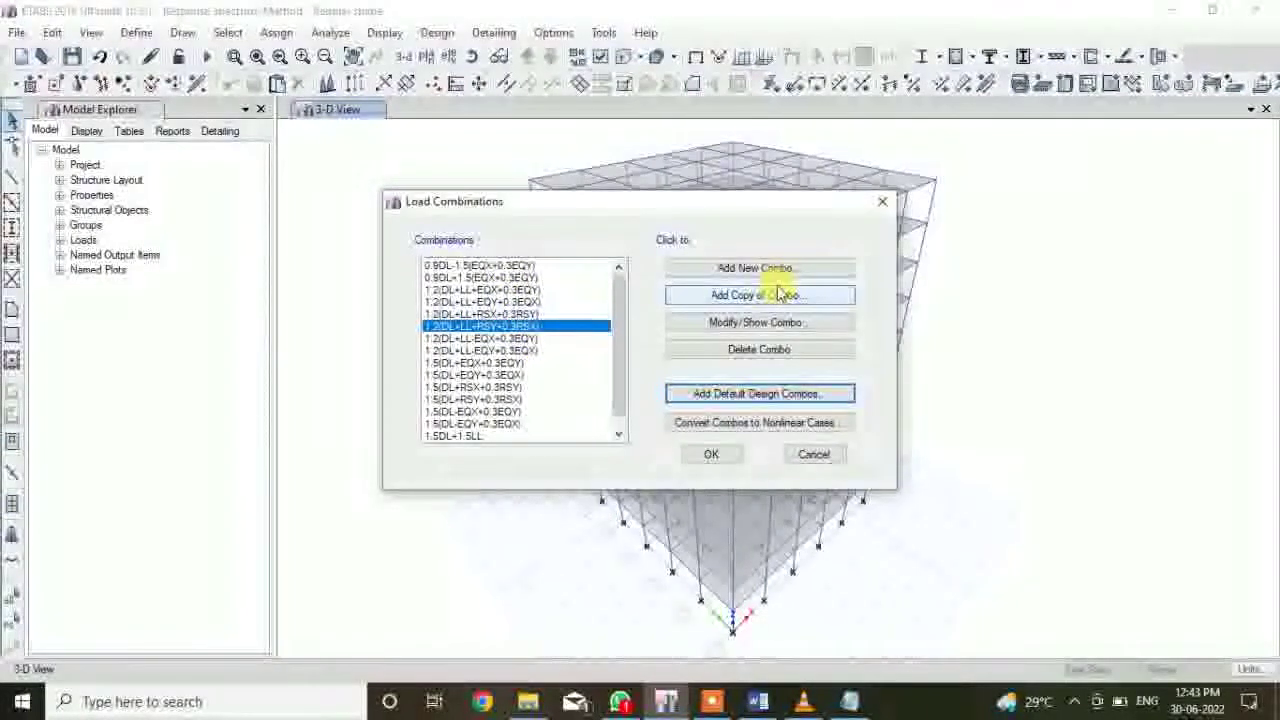
Check the 1.5(DL+RSX+0.3RSY) combination, add a copy of it and name the copy 0.9DL+1.5(RSX+0.3RSY)
{"action": "left_click", "coordinate": [508, 400]}
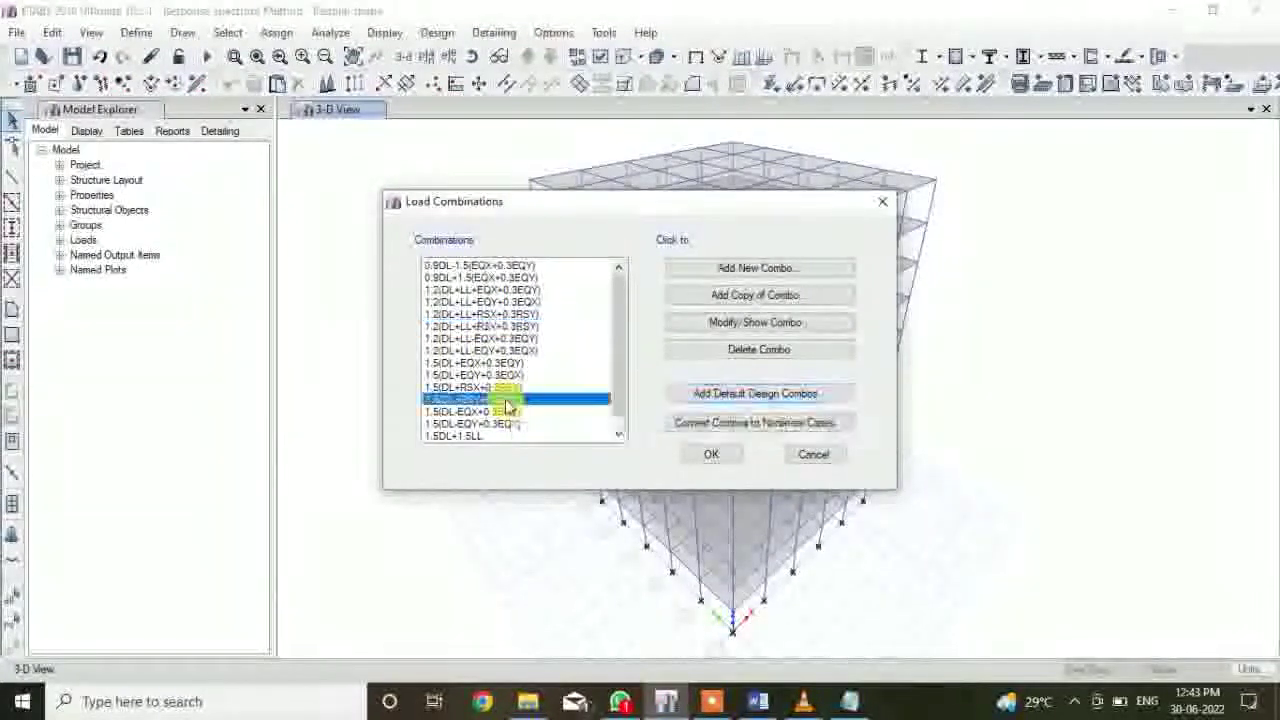
{"action": "left_click", "coordinate": [500, 388]}
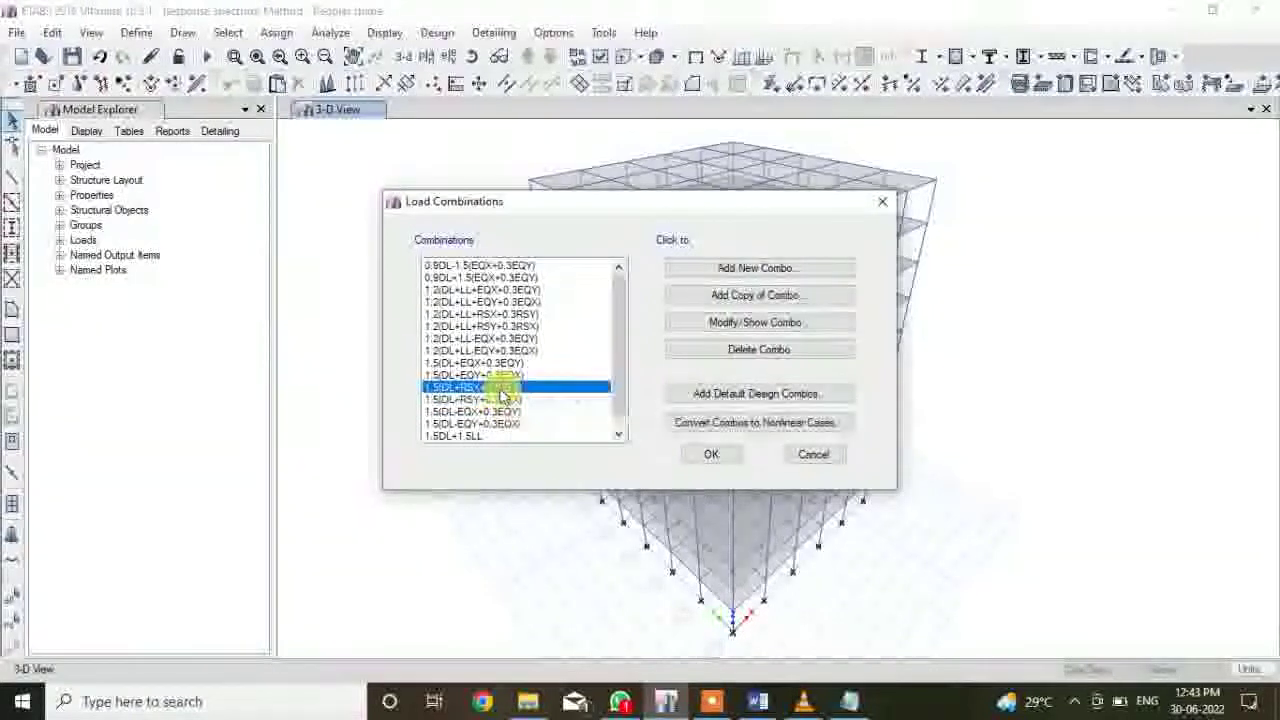
{"action": "left_click", "coordinate": [748, 321]}
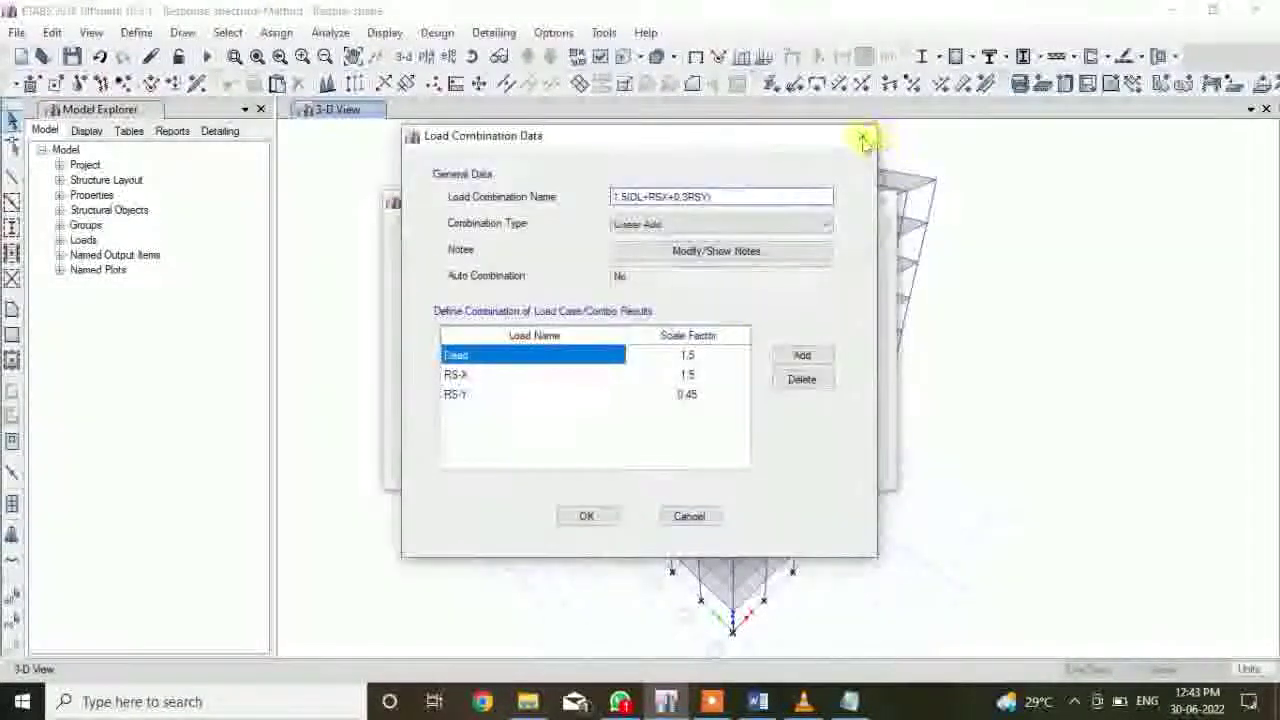
{"action": "left_click", "coordinate": [862, 136]}
{"action": "left_click", "coordinate": [755, 296]}
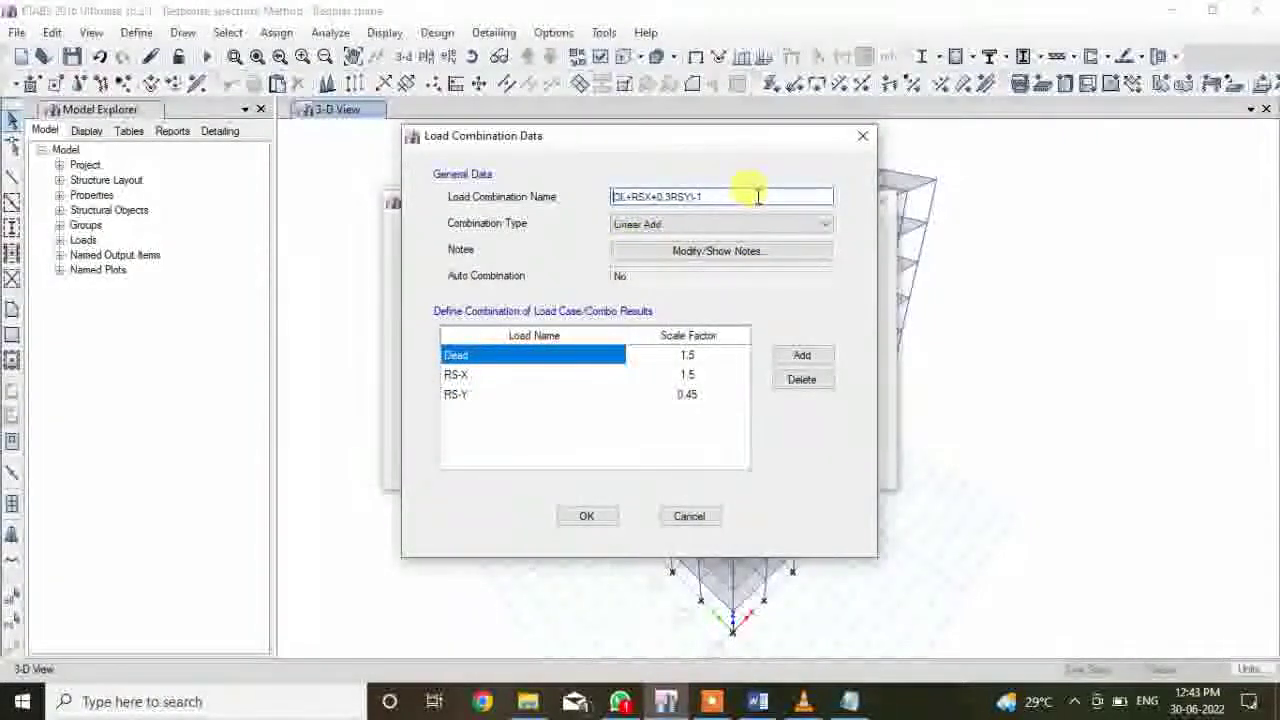
{"action": "left_click", "coordinate": [619, 197]}
{"action": "key", "text": "BackSpace"}
{"action": "key", "text": "BackSpace"}
{"action": "key", "text": "BackSpace"}
{"action": "type", "text": "0.9DL+"}
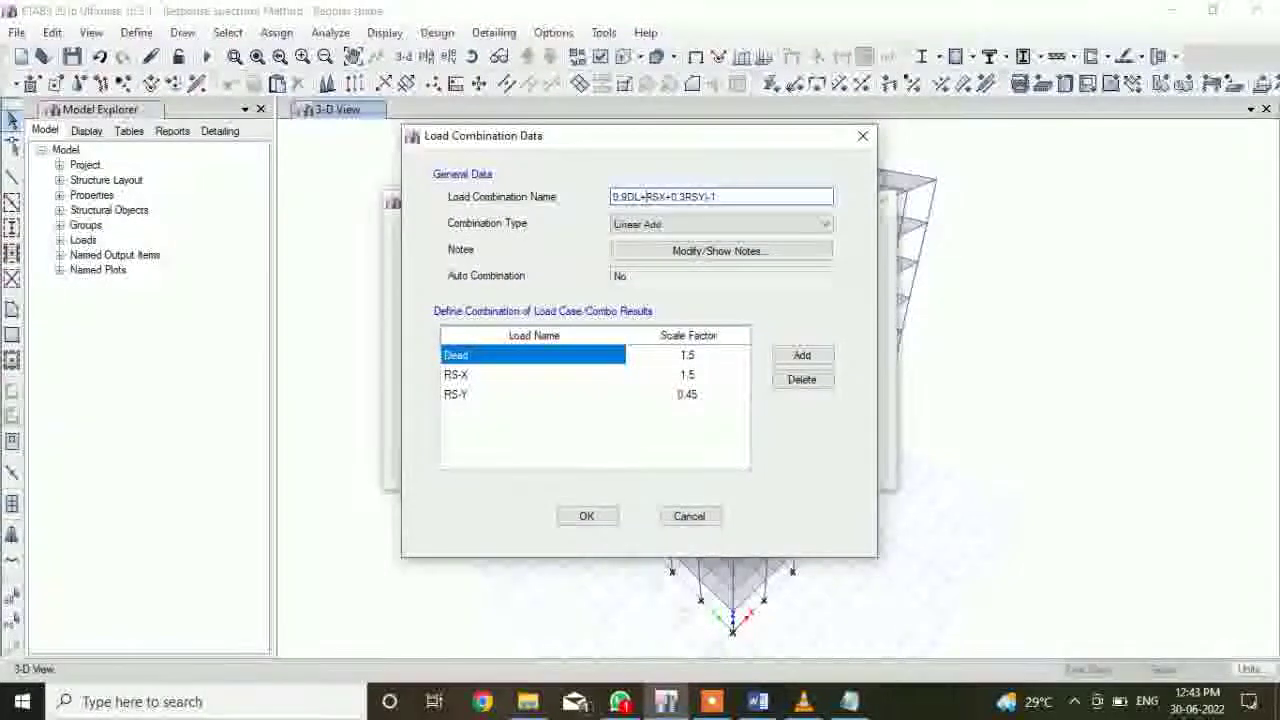
{"action": "type", "text": "1.5"}
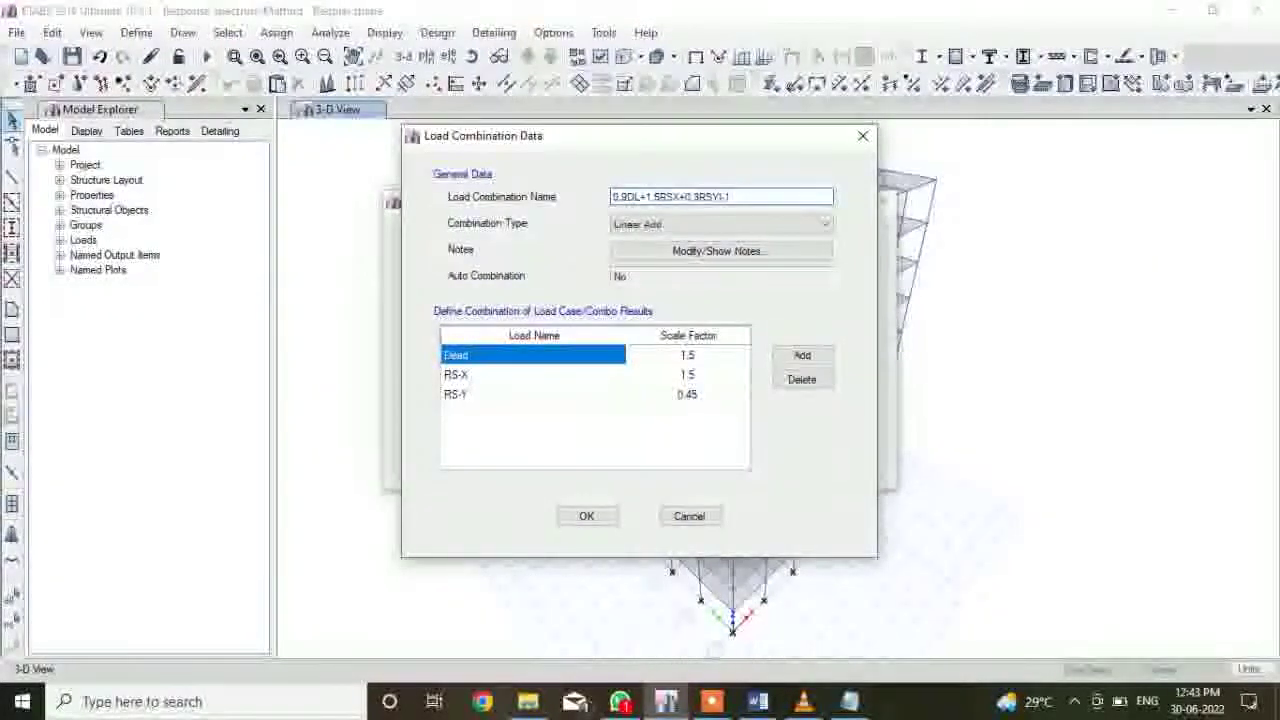
{"action": "type", "text": "("}
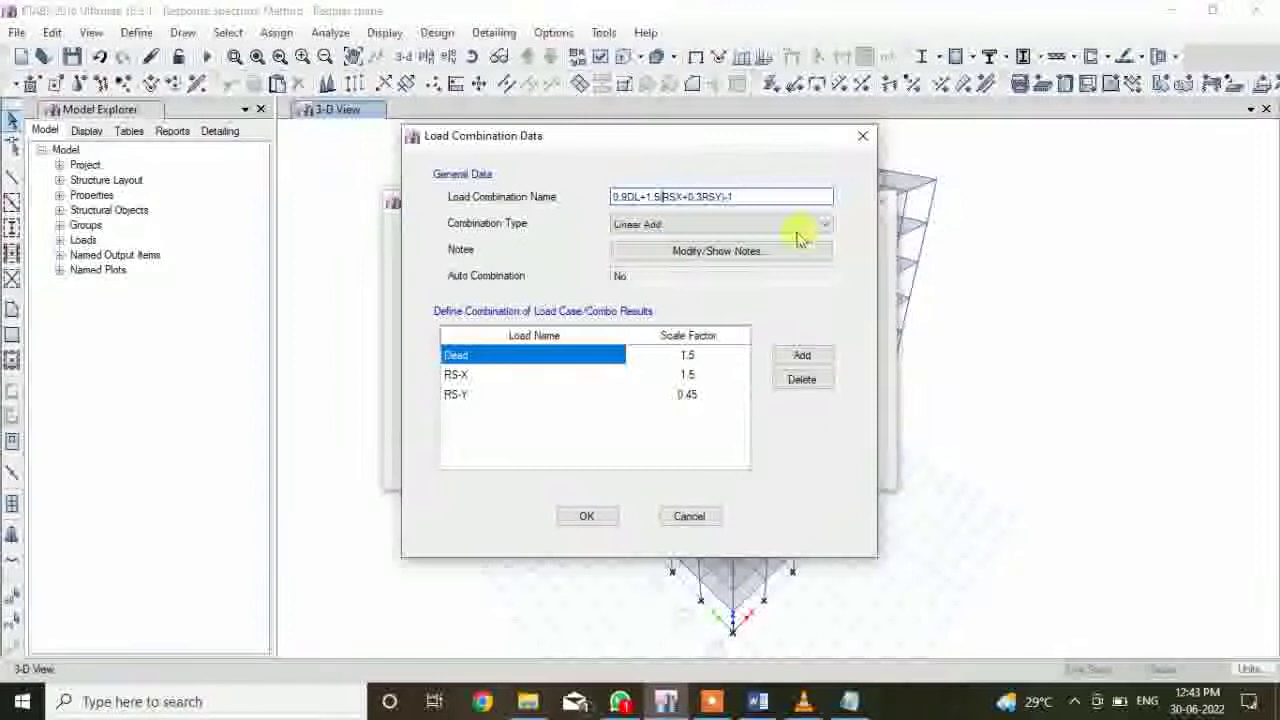
{"action": "left_click", "coordinate": [752, 196]}
{"action": "key", "text": "BackSpace"}
{"action": "key", "text": "BackSpace"}
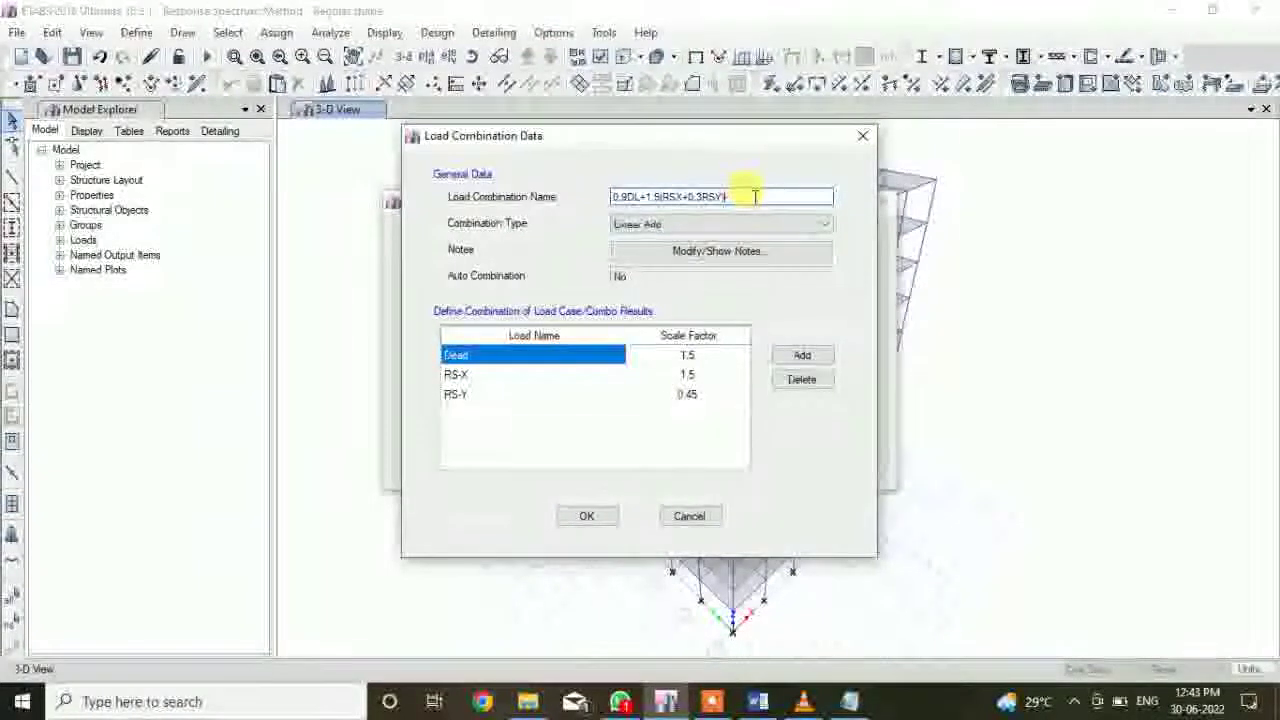
Set the Dead scale factor to 0.9 in 0.9DL+1.5(RSX+0.3RSY), and save the combination
{"action": "left_click", "coordinate": [692, 354]}
{"action": "type", "text": "0.9"}
{"action": "key", "text": "Return"}
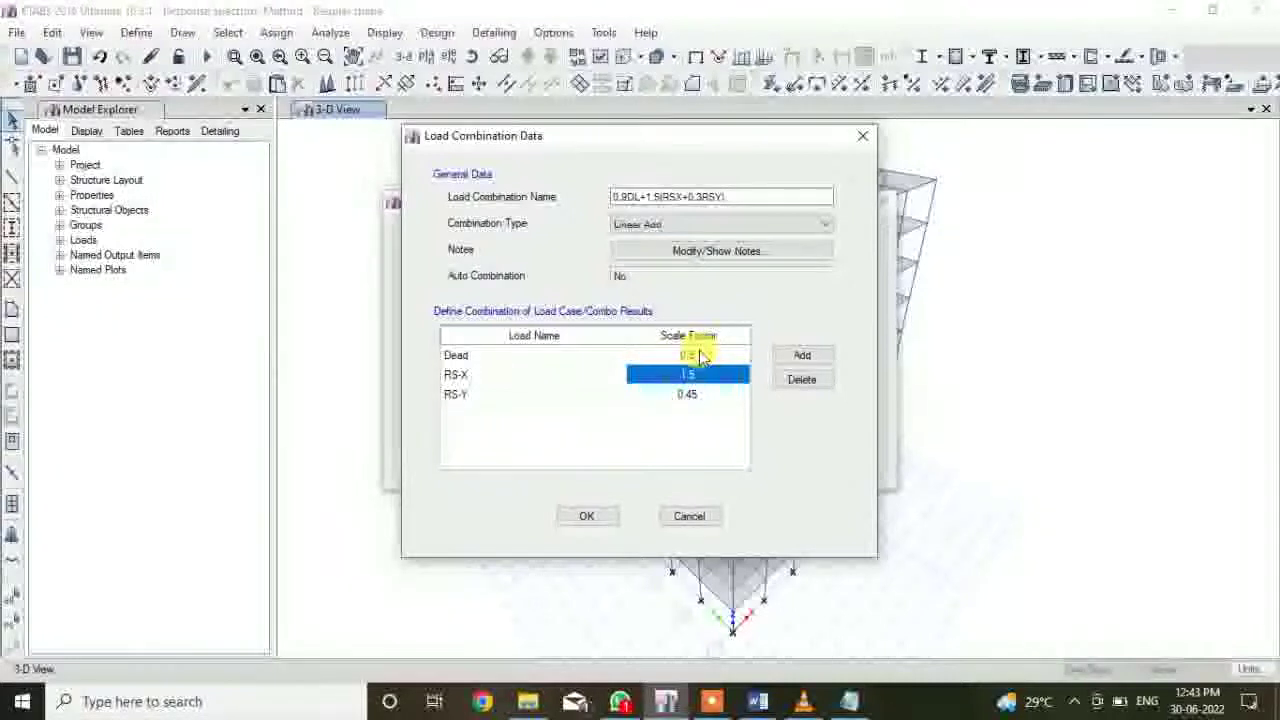
{"action": "left_click", "coordinate": [586, 515]}
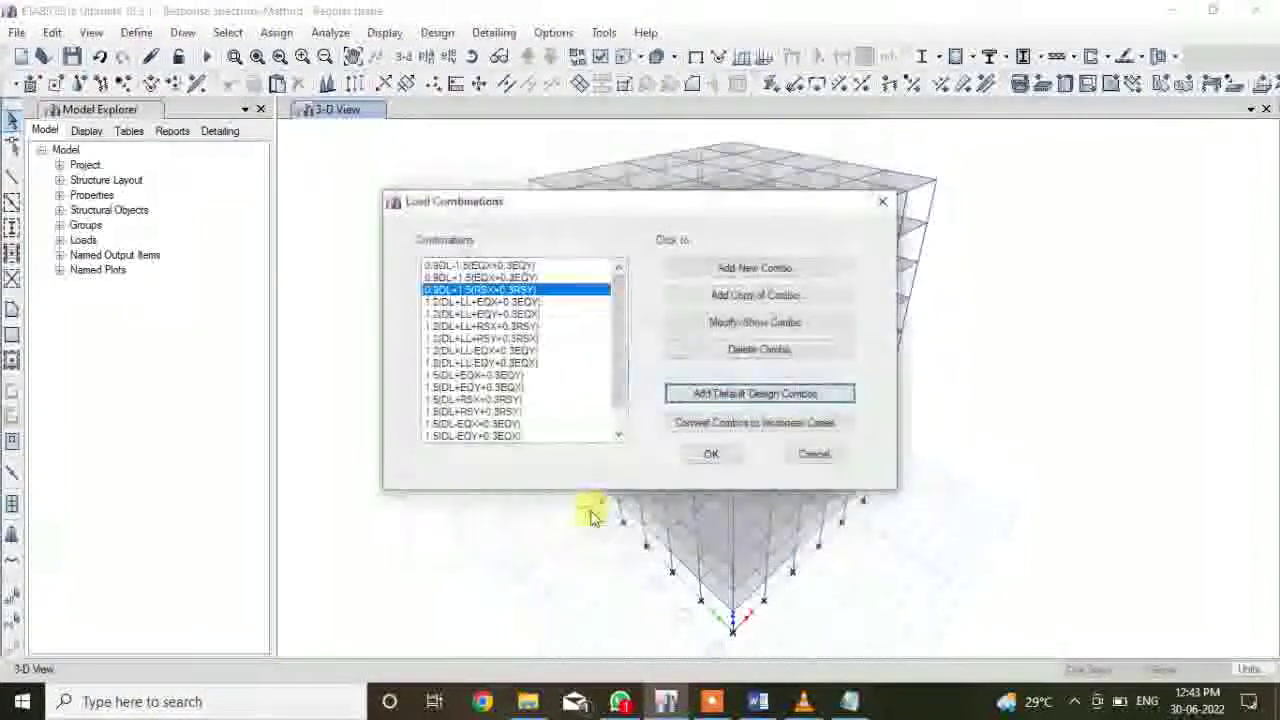
Add a copy of the 0.9DL+1.5(RSX+0.3RSY) combination and name it 0.9DL+1.5(RSY+0.3RSX)
{"action": "left_click", "coordinate": [740, 297]}
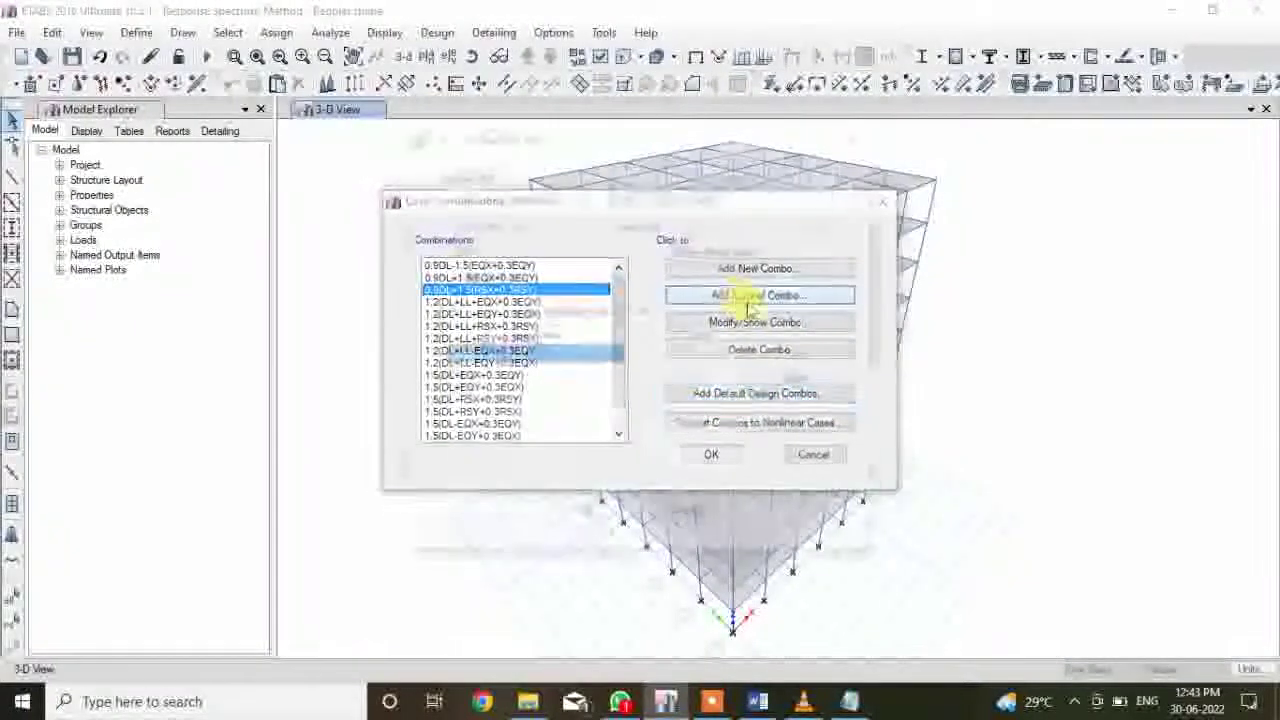
{"action": "left_click", "coordinate": [741, 196]}
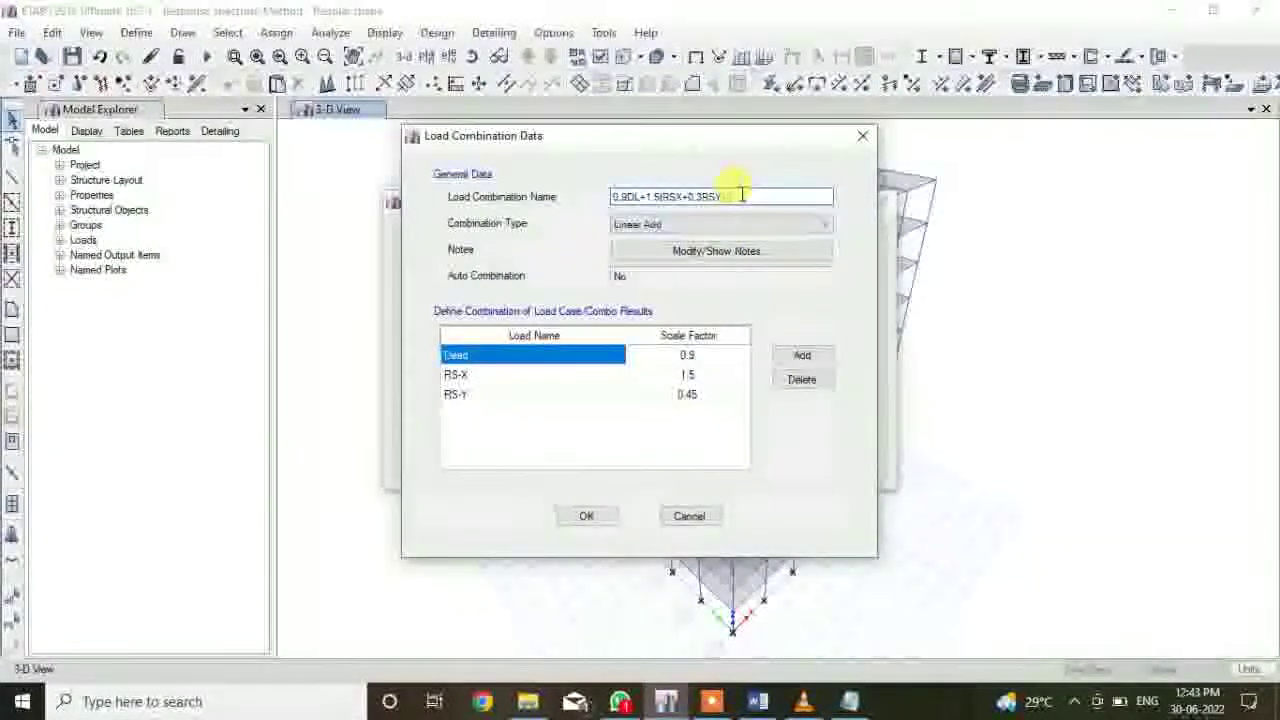
{"action": "key", "text": "BackSpace"}
{"action": "key", "text": "BackSpace"}
{"action": "type", "text": "X)"}
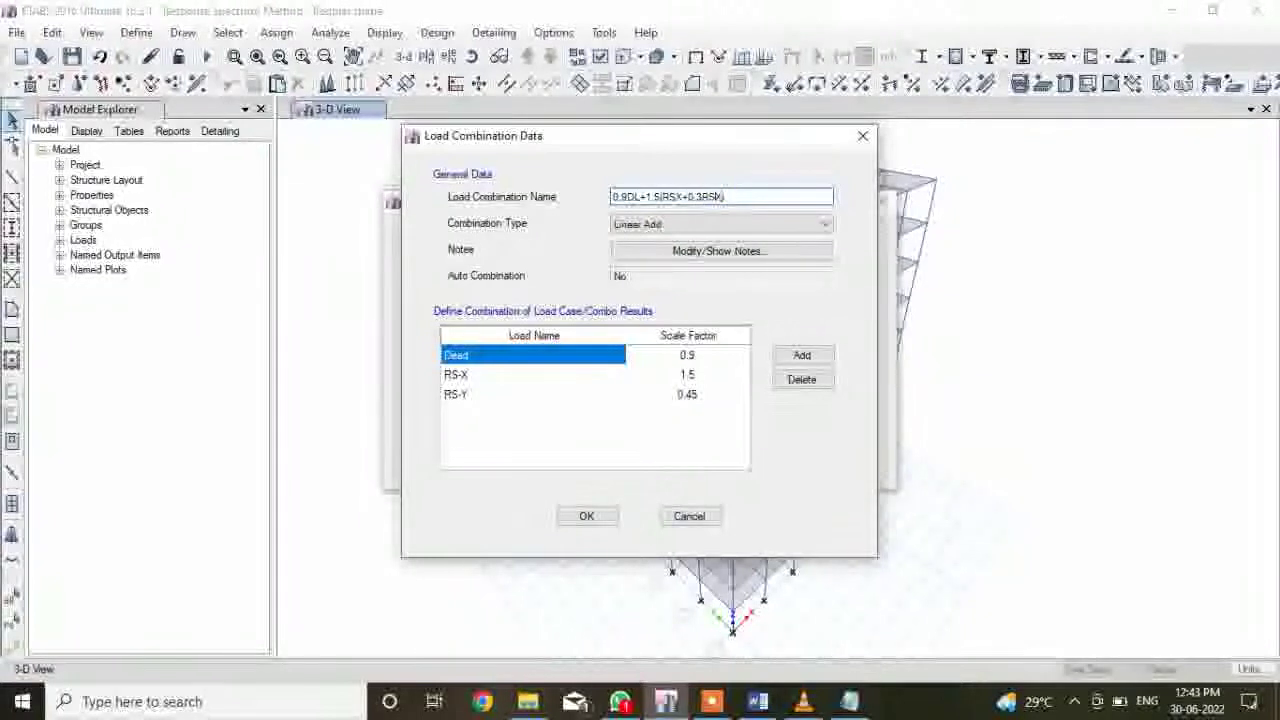
{"action": "left_click", "coordinate": [684, 196]}
{"action": "key", "text": "BackSpace"}
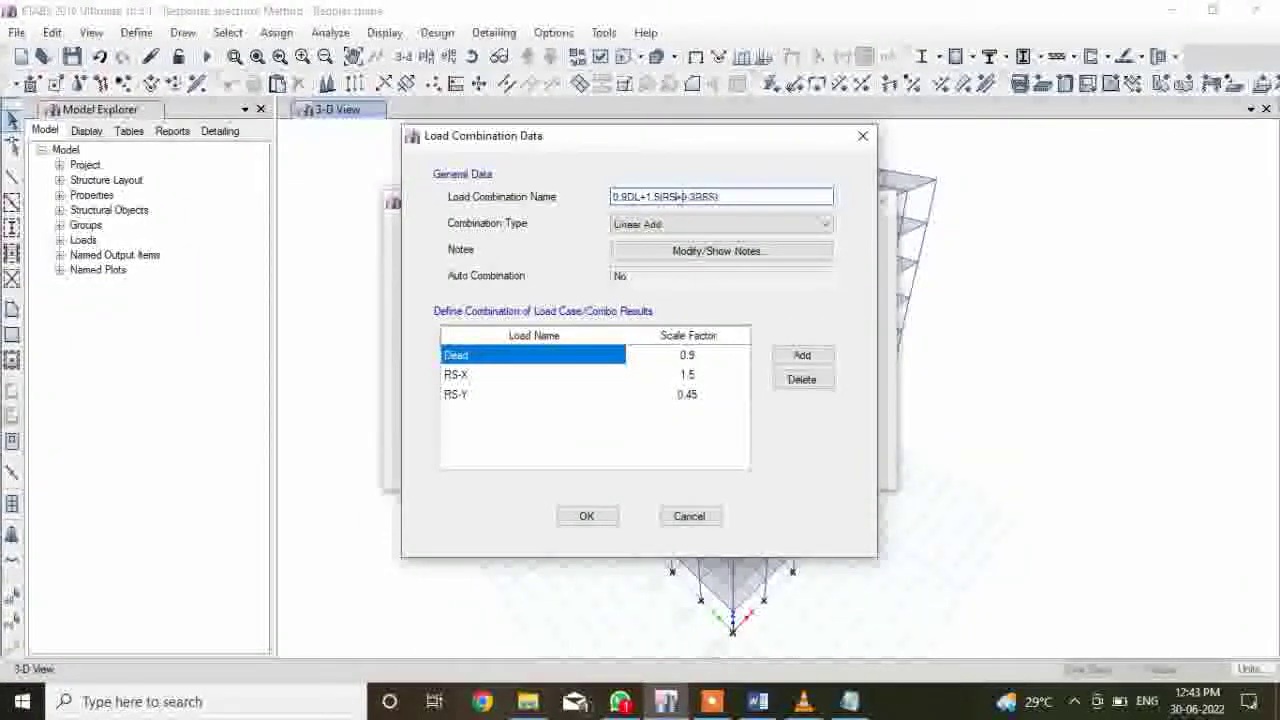
Set the scale factors of RS-X to 0.45 and RS-Y to 1.5 in 0.9DL+1.5(RSY+0.3RSX)
{"action": "left_click", "coordinate": [684, 378]}
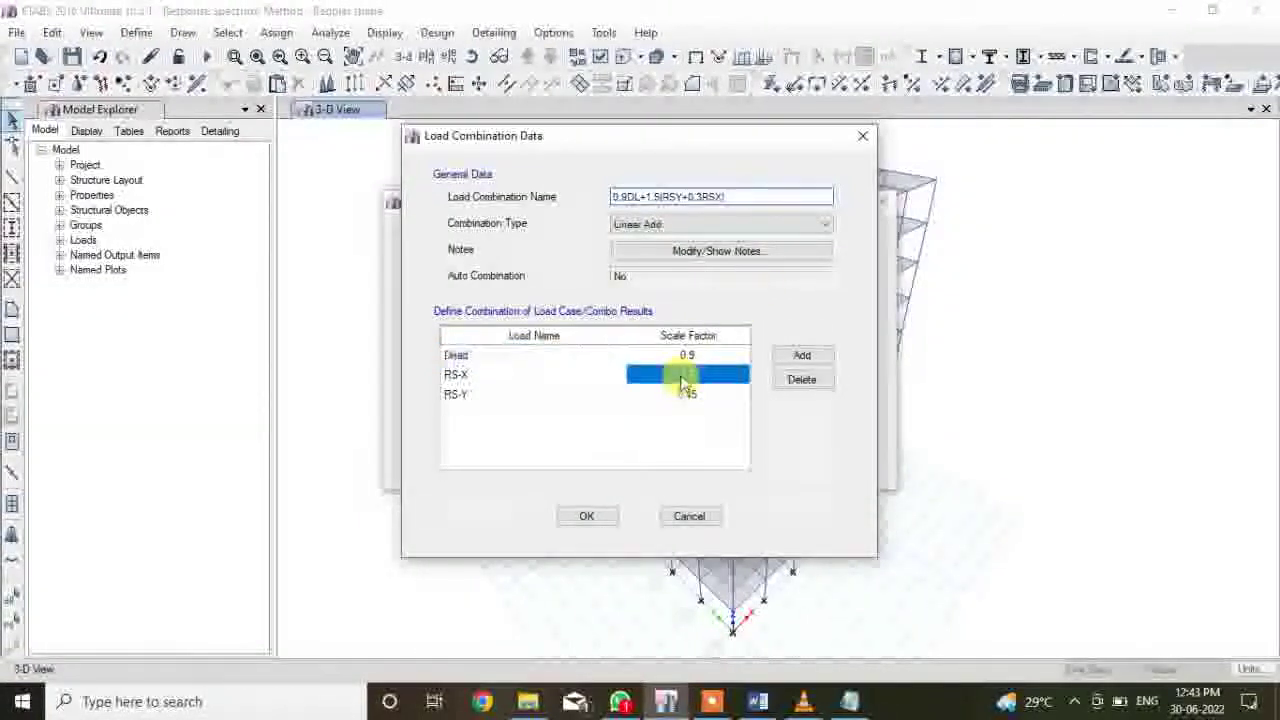
{"action": "type", "text": "0.45"}
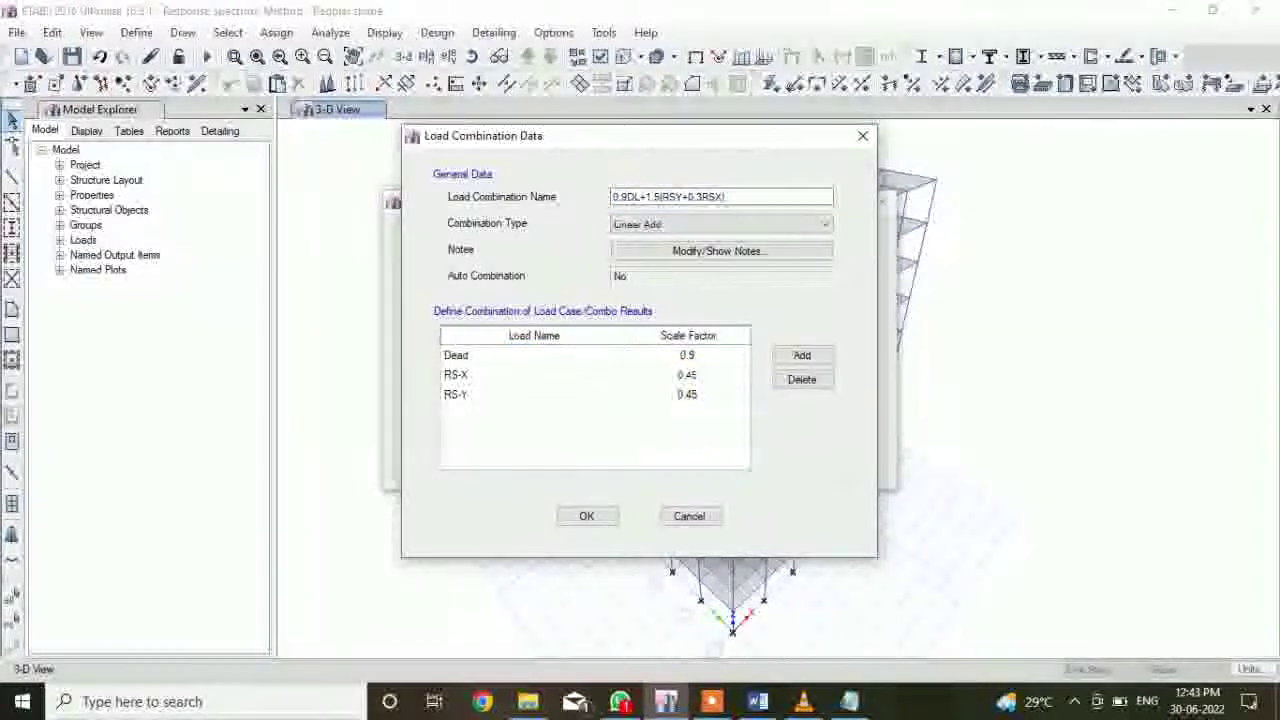
{"action": "key", "text": "Return"}
{"action": "type", "text": "1.5"}
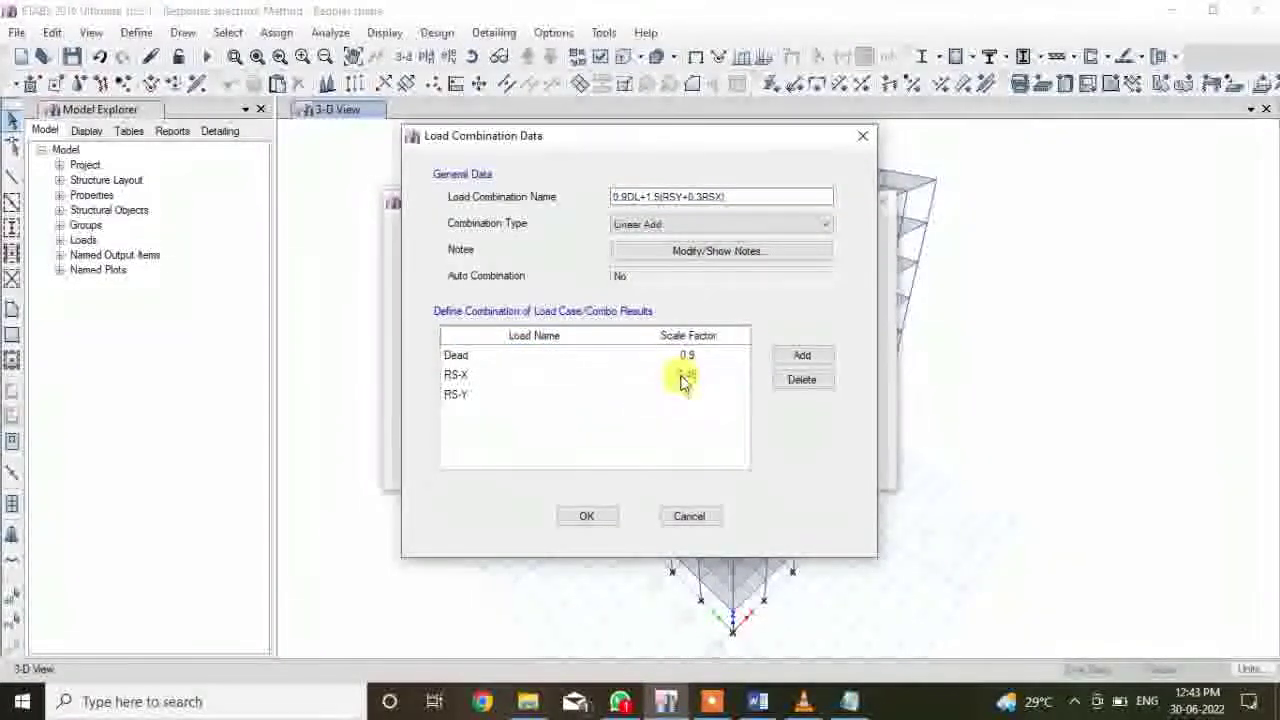
{"action": "key", "text": "Return"}
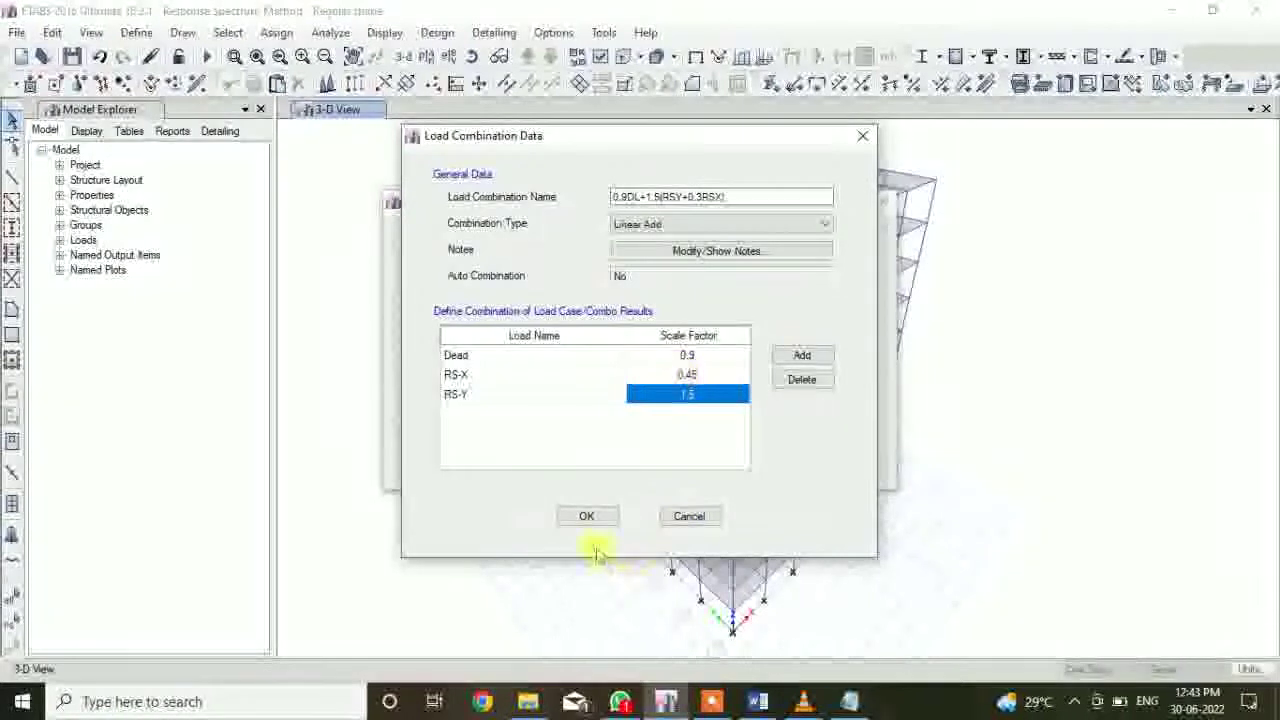
Save the 0.9DL+1.5(RSY+0.3RSX) combination, accept the load combinations list and save the model
{"action": "left_click", "coordinate": [586, 516]}
{"action": "scroll", "coordinate": [540, 397], "scroll_direction": "up", "scroll_amount": 5}
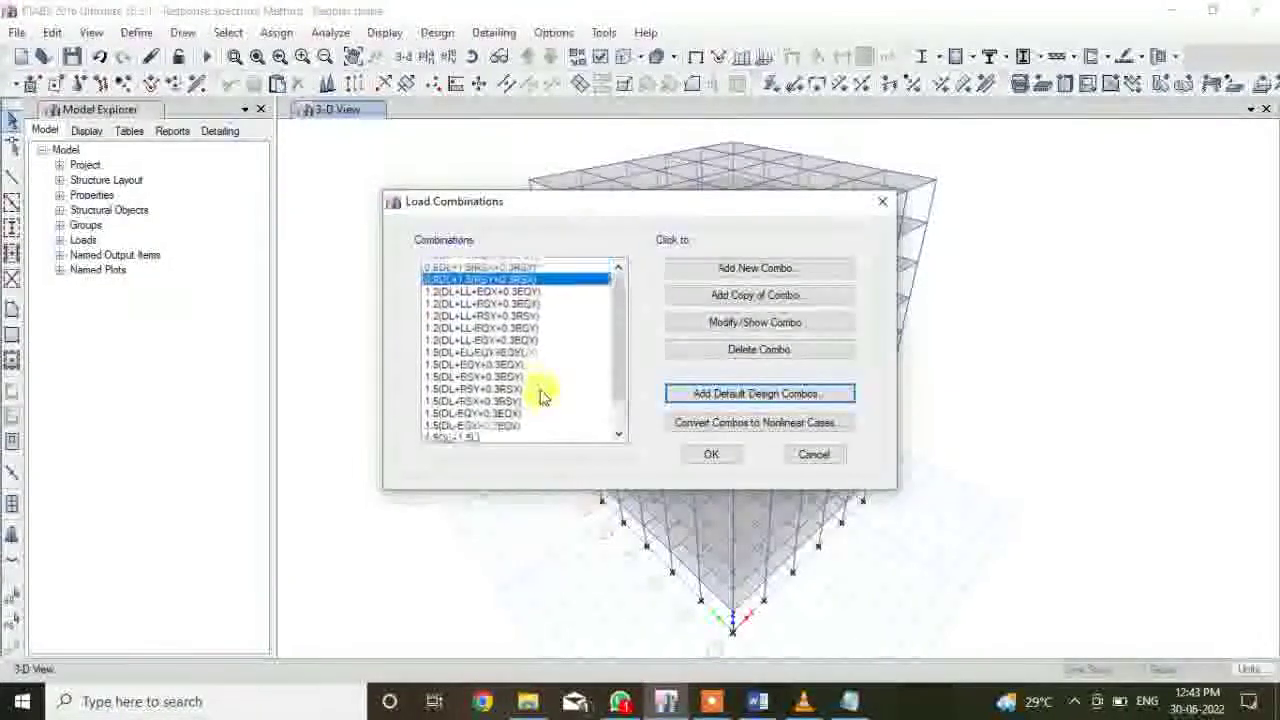
{"action": "left_click", "coordinate": [715, 453]}
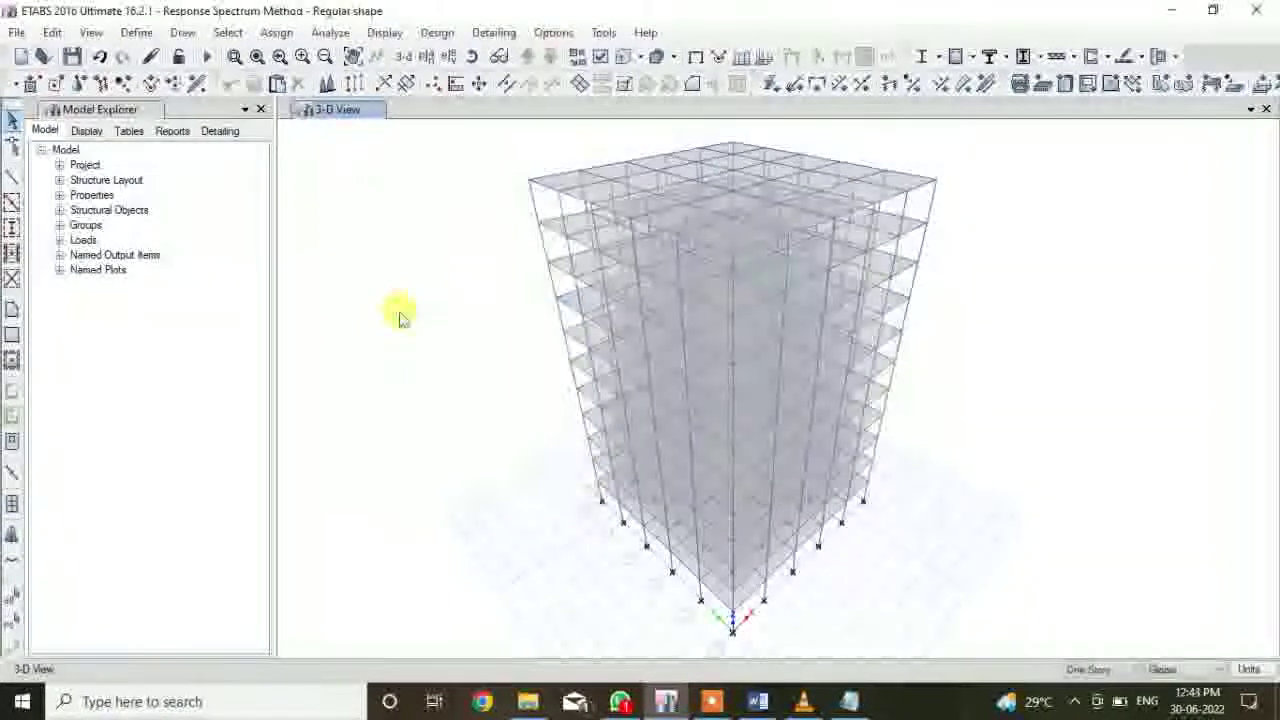
{"action": "left_click", "coordinate": [72, 56]}
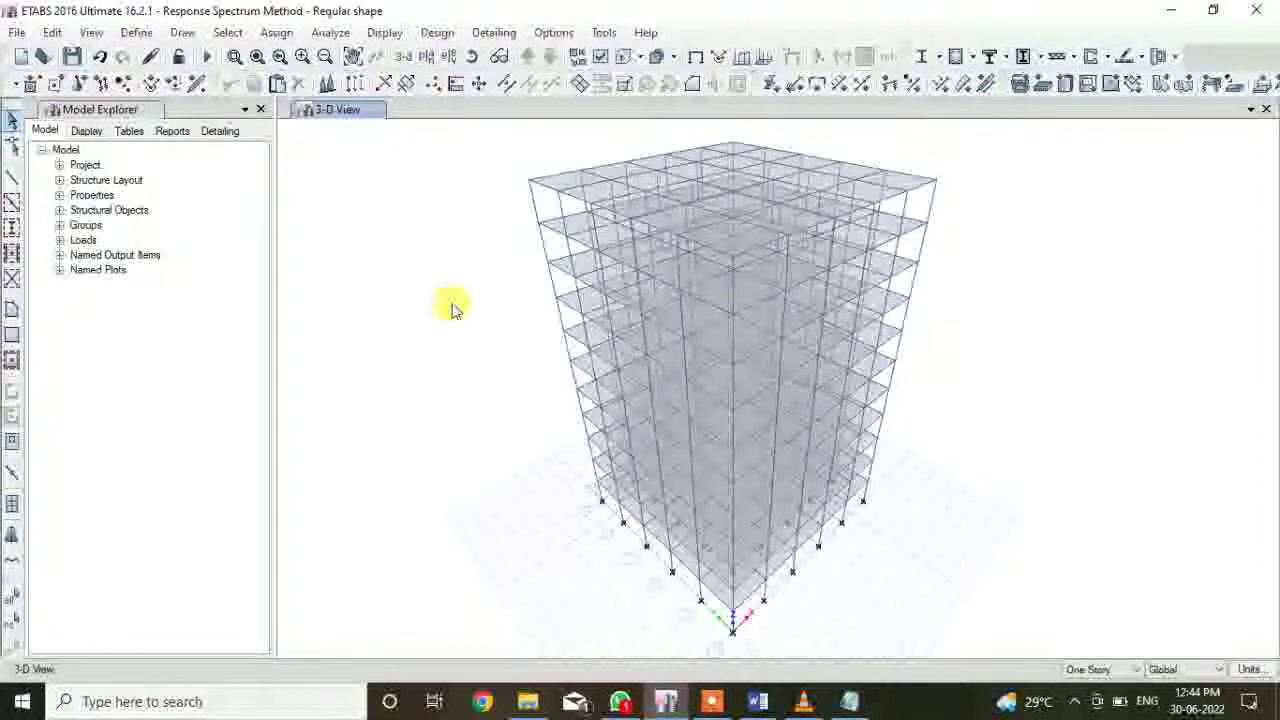
Run the model check with all joint, frame, shell, other and fix options selected
{"action": "left_click", "coordinate": [385, 33]}
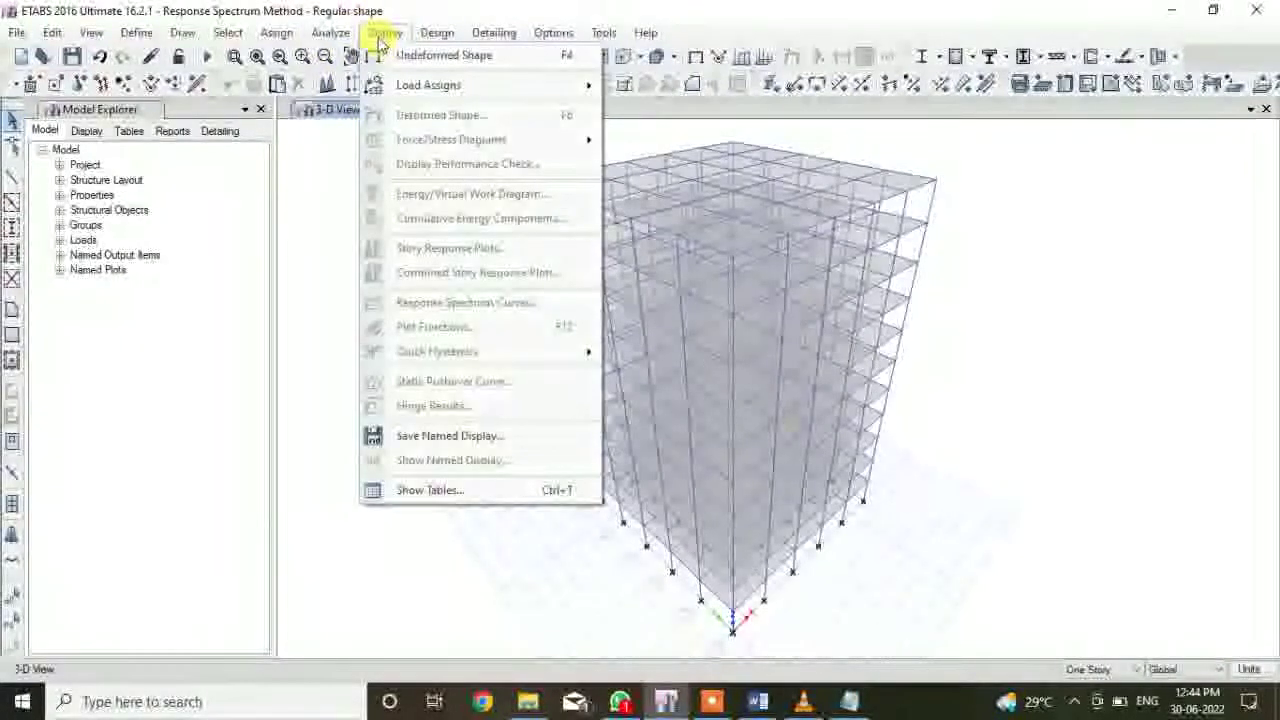
{"action": "left_click", "coordinate": [345, 52]}
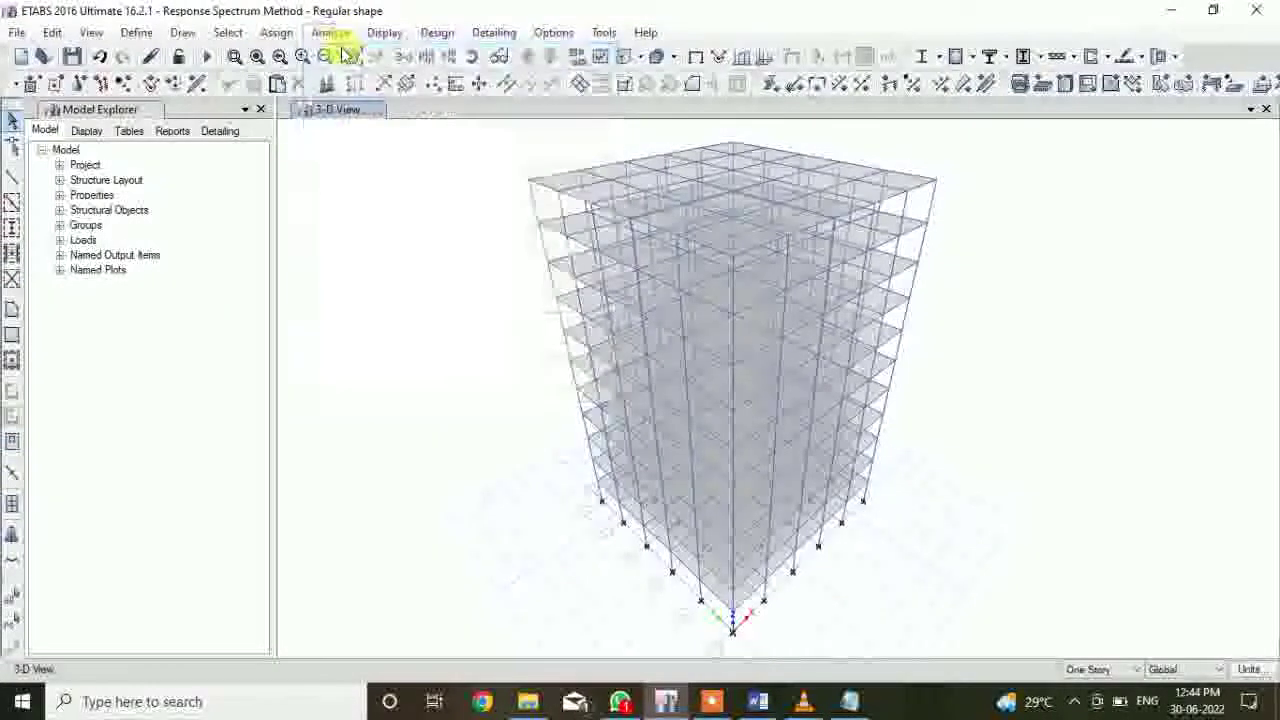
{"action": "left_click", "coordinate": [590, 583]}
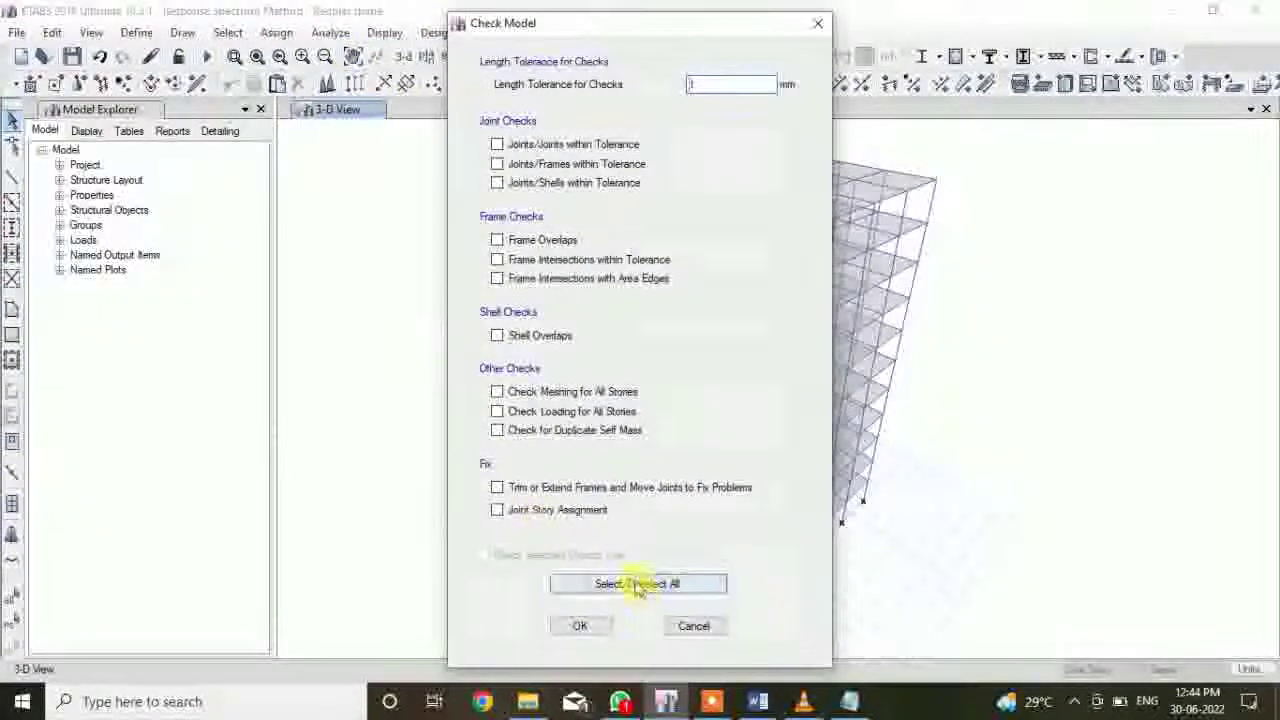
{"action": "left_click", "coordinate": [584, 626]}
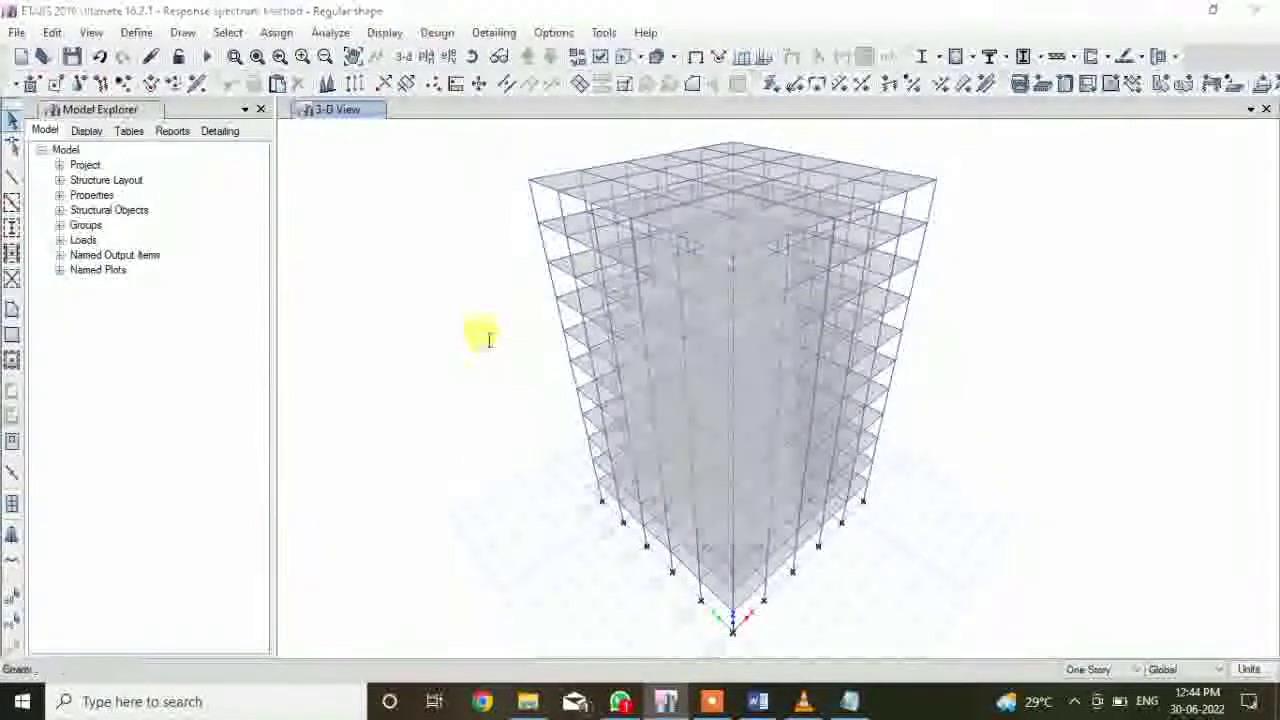
{"action": "left_click", "coordinate": [789, 131]}
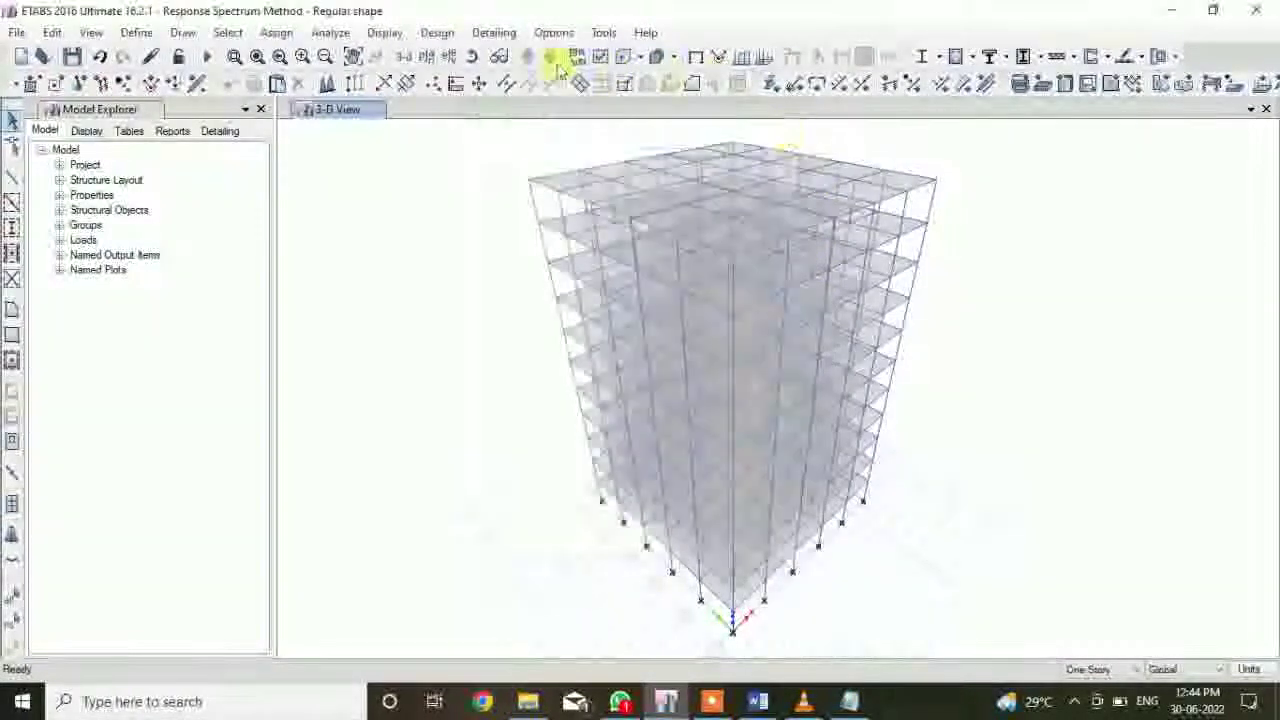
Add all listed load combinations to the strength design combinations for concrete frame design
{"action": "left_click", "coordinate": [437, 33]}
{"action": "left_click", "coordinate": [437, 33]}
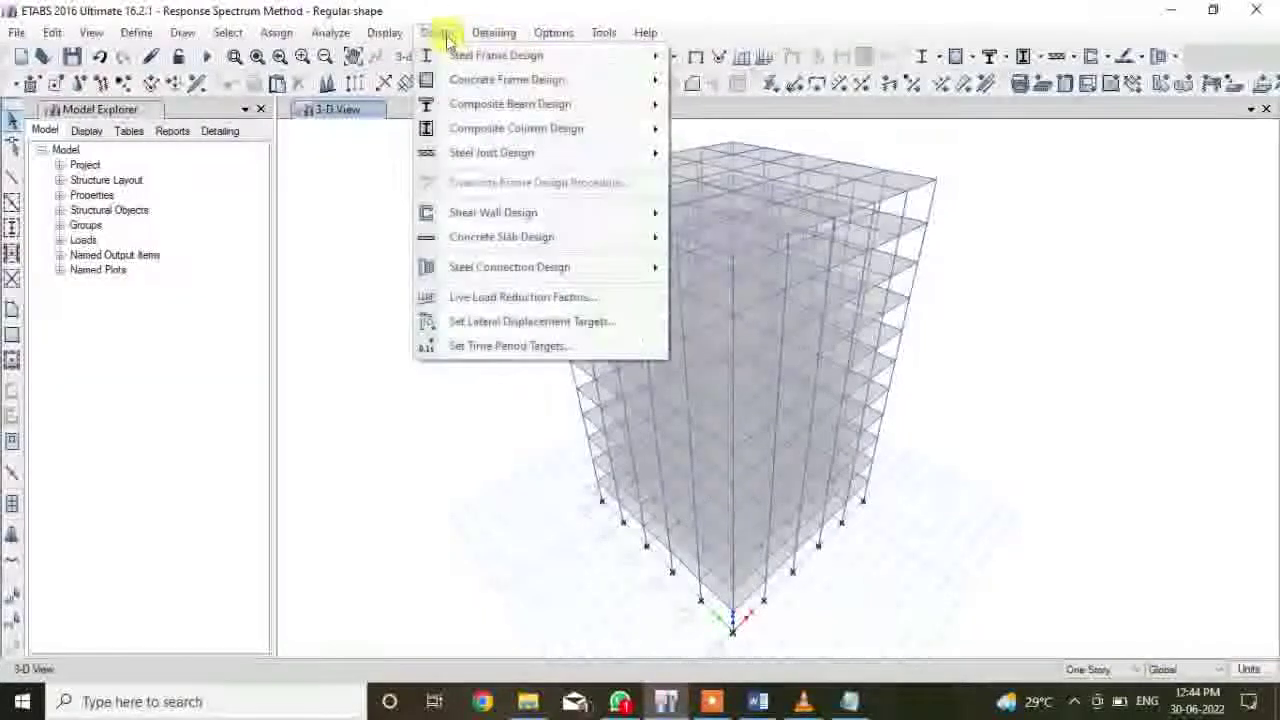
{"action": "mouse_move", "coordinate": [557, 78]}
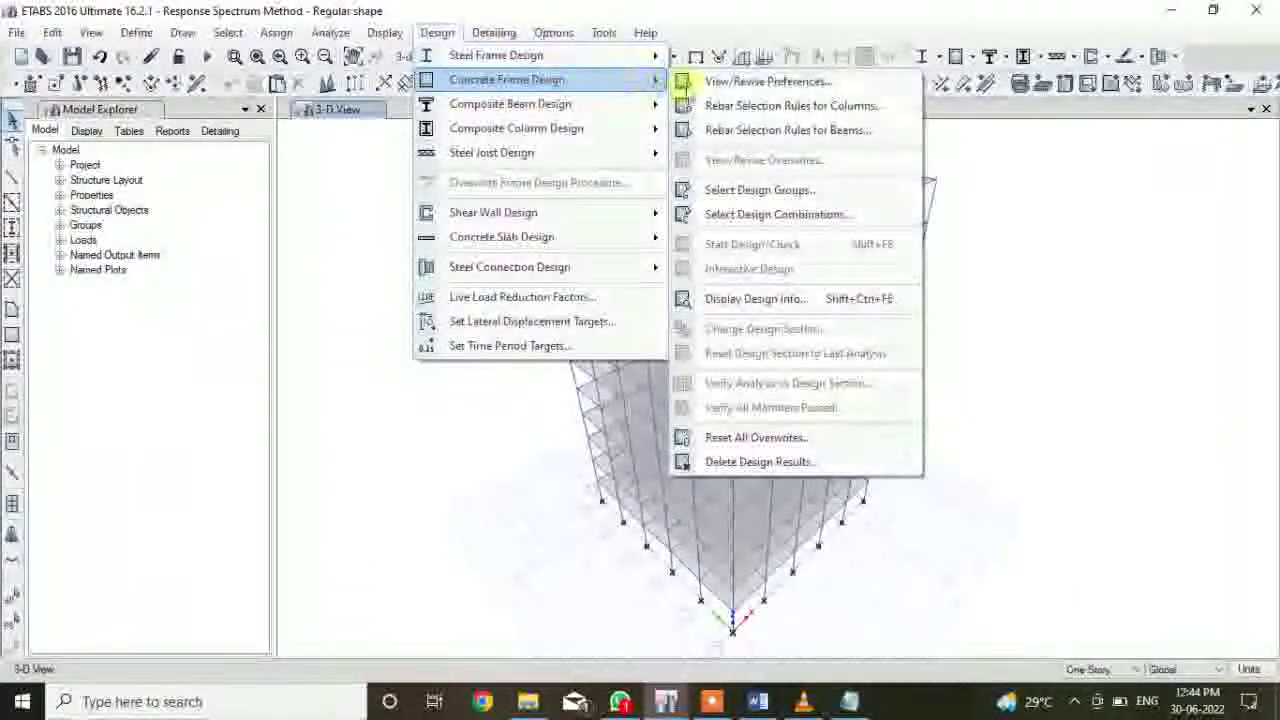
{"action": "left_click", "coordinate": [783, 215]}
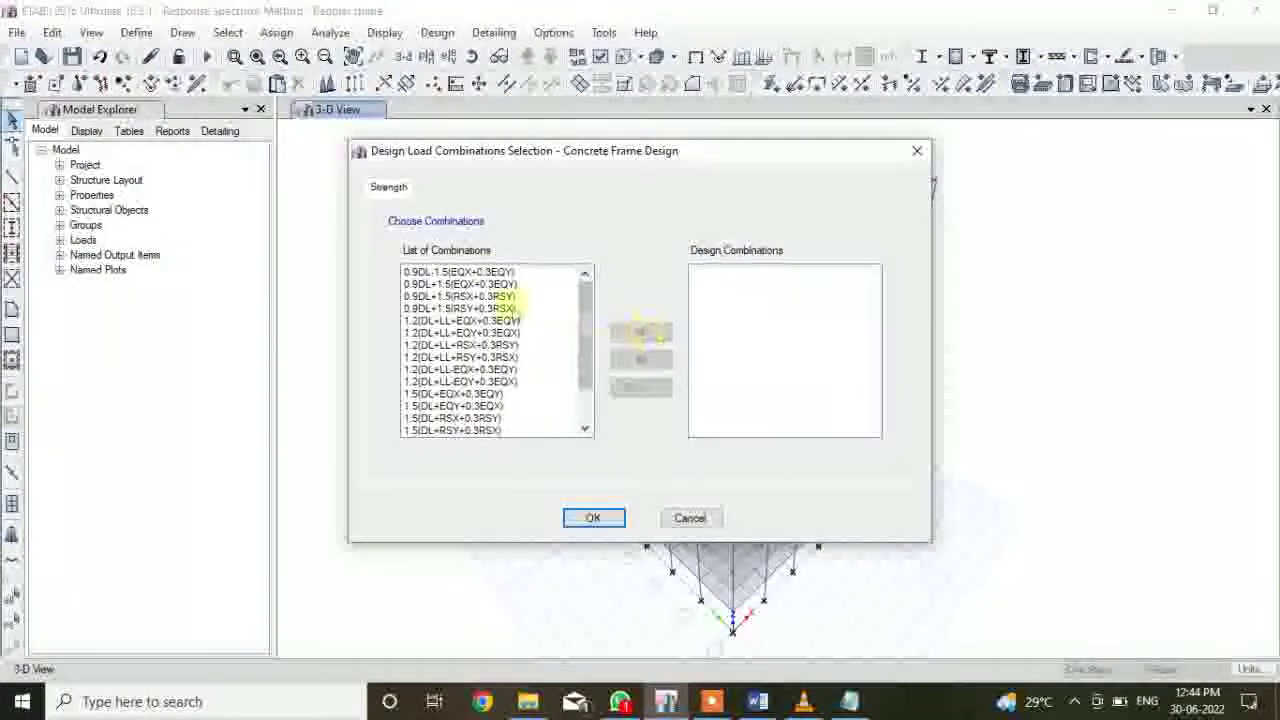
{"action": "left_click_drag", "start_coordinate": [462, 276], "coordinate": [440, 430]}
{"action": "left_click", "coordinate": [640, 331]}
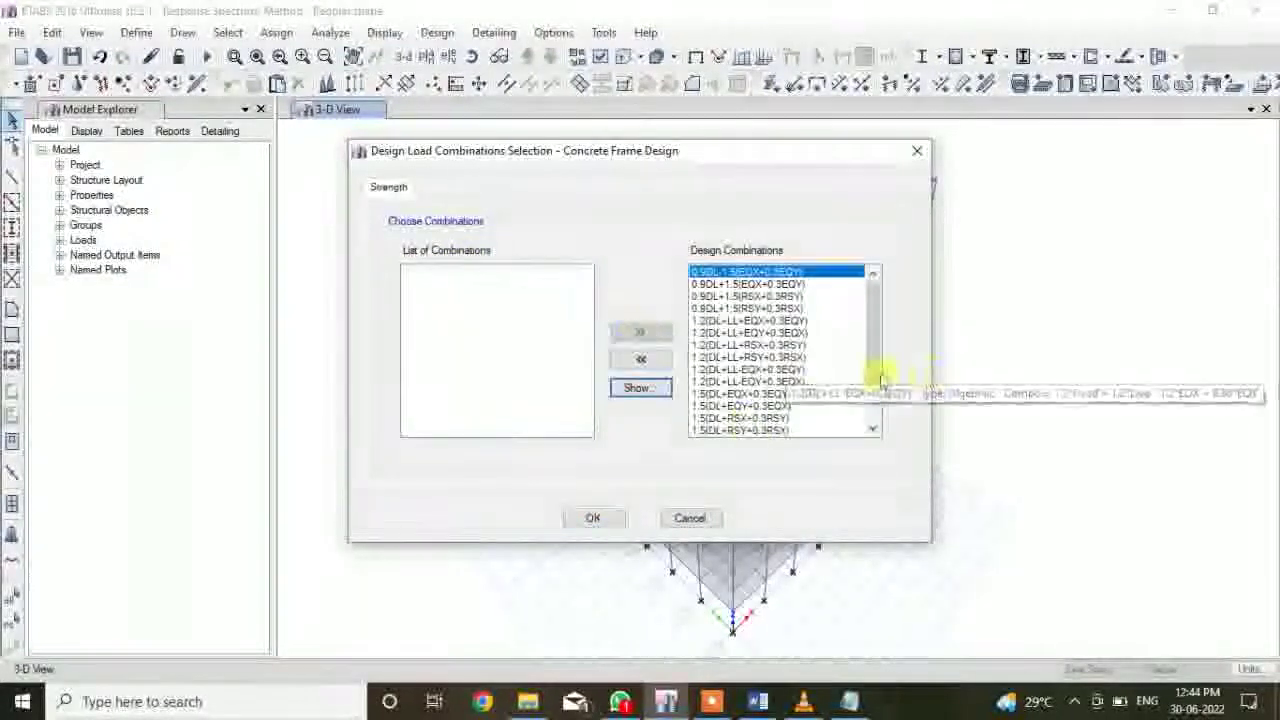
{"action": "left_click", "coordinate": [592, 518]}
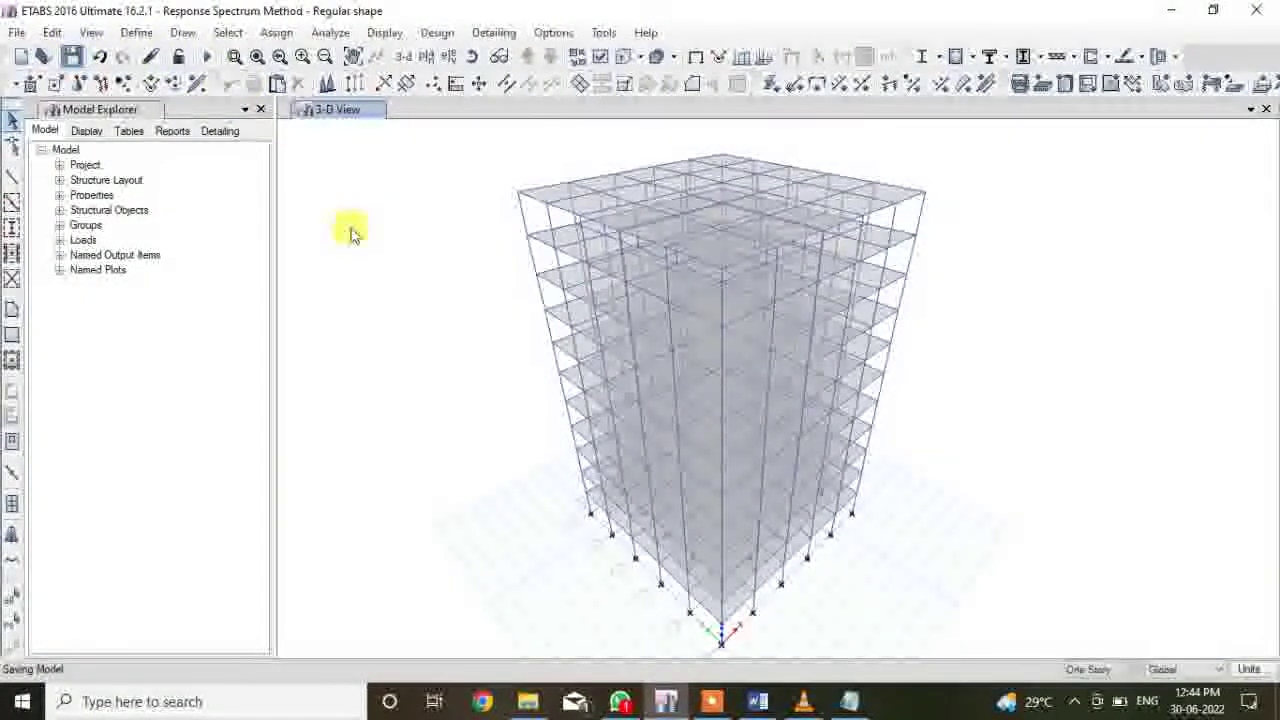
Run the analysis of the building model
{"action": "left_click", "coordinate": [207, 58]}
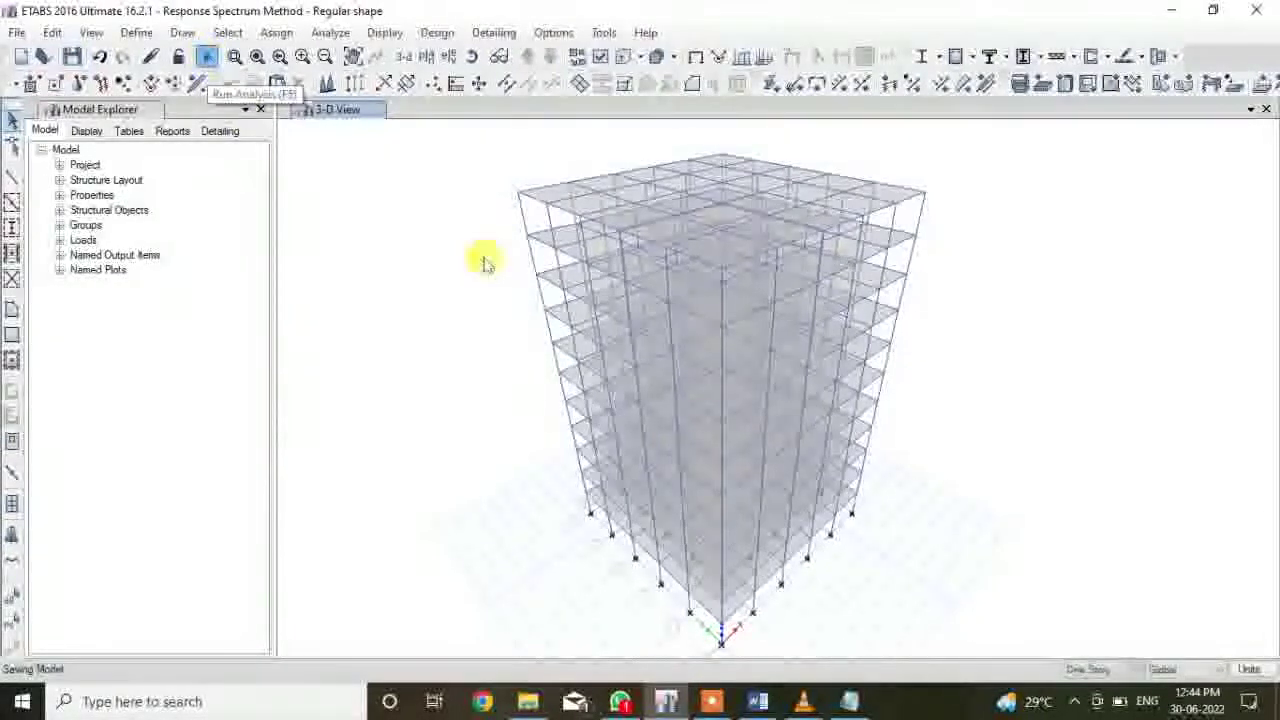